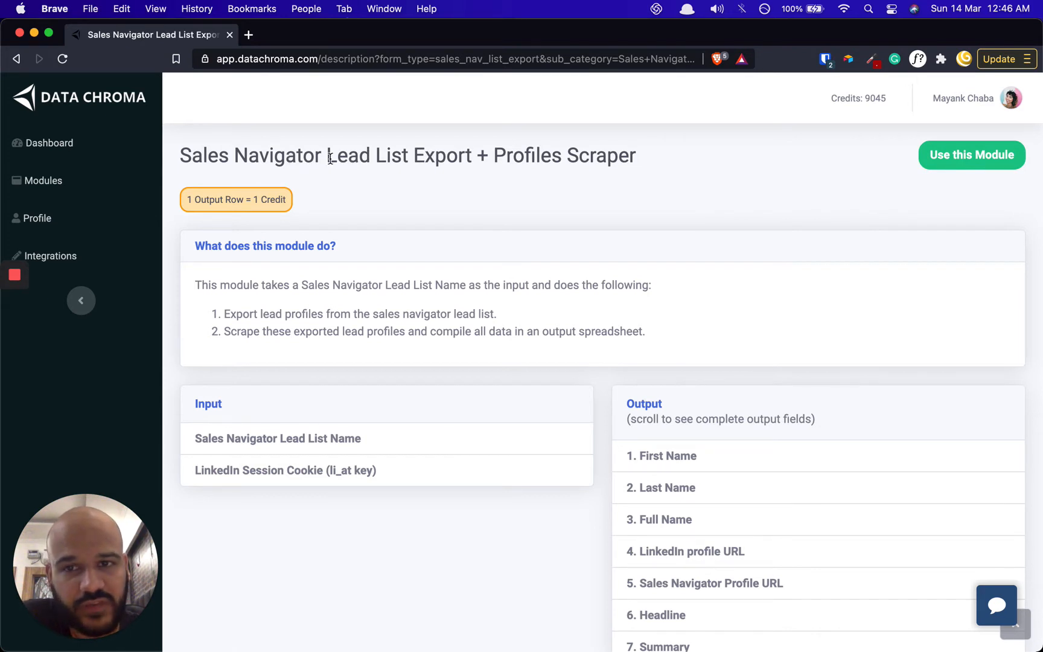
Examine the title of the Sales Navigator Lead List Export + Profiles Scraper module to learn what it exports and scrapes.
left_click_drag(330, 158, 403, 155)
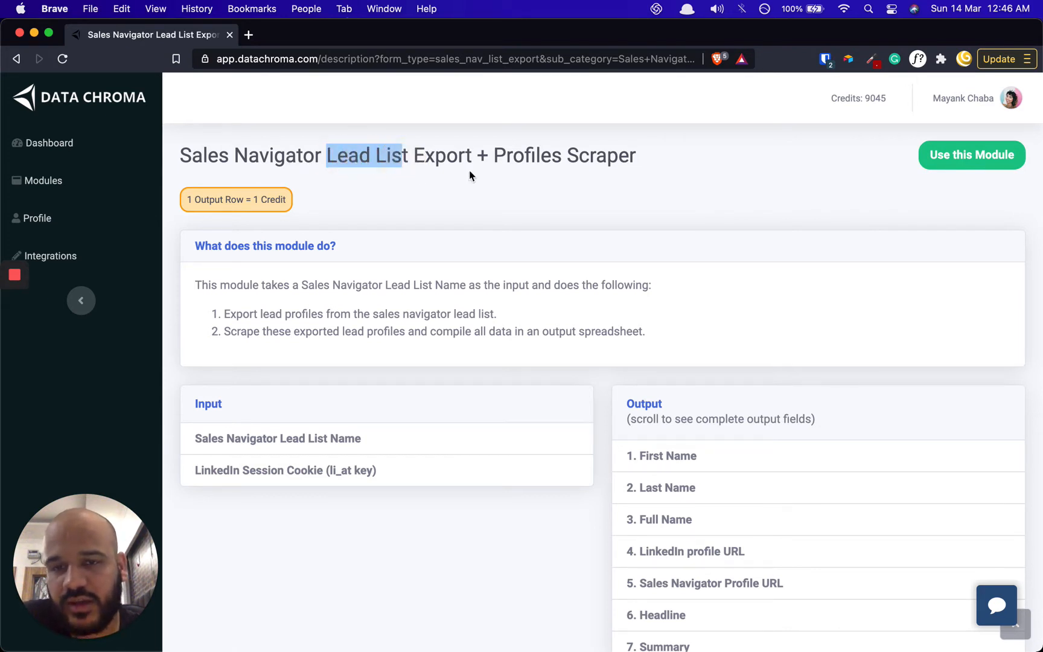
left_click(491, 166)
left_click_drag(638, 158, 359, 159)
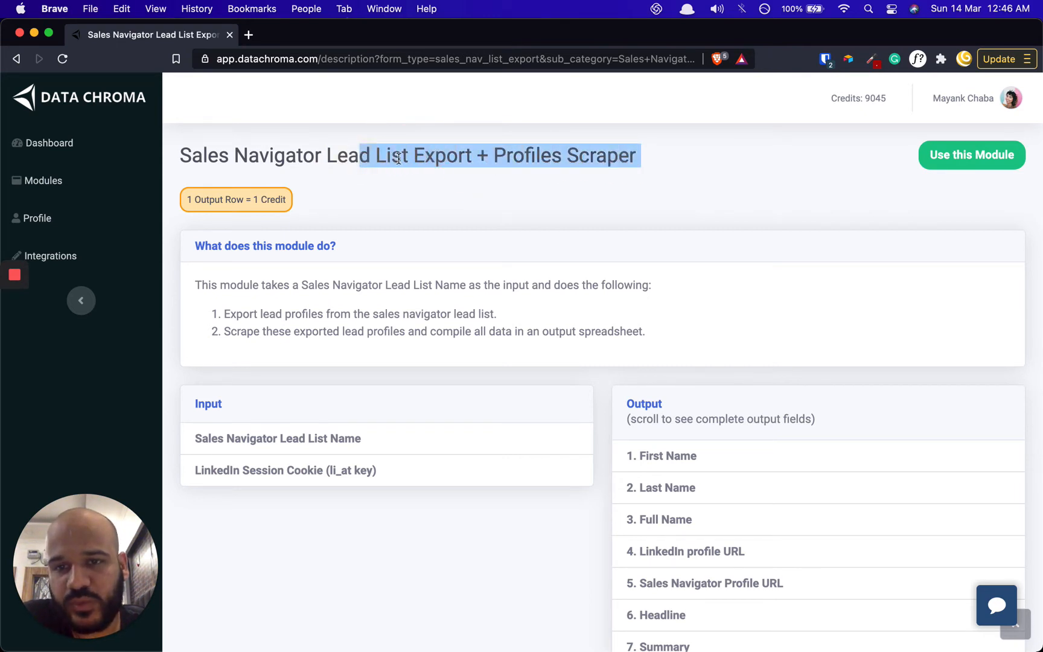
left_click(380, 158)
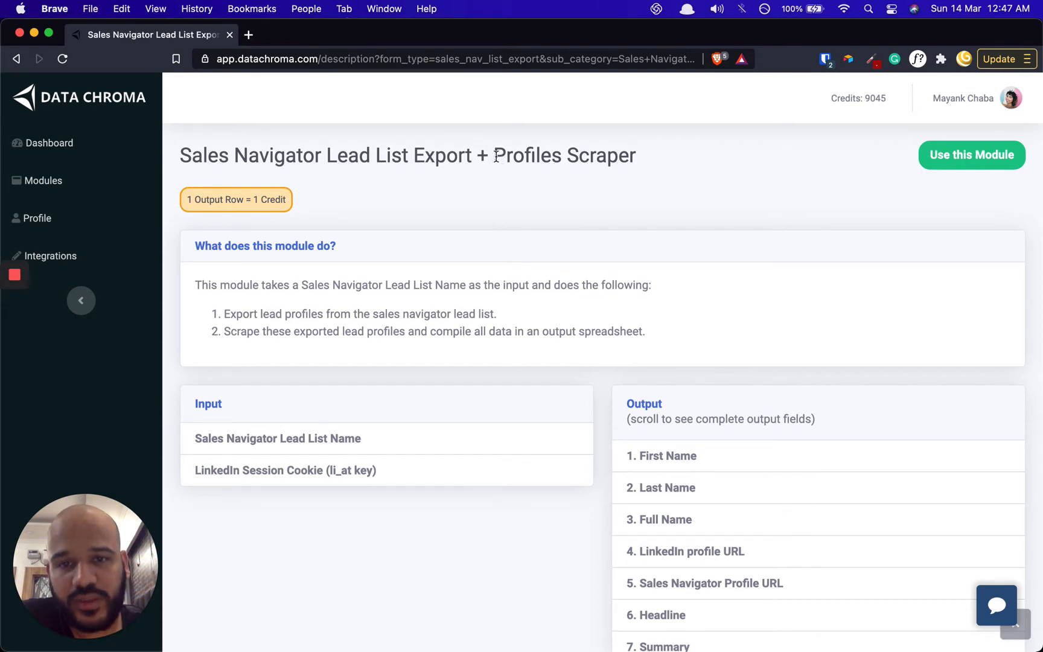
left_click_drag(496, 155, 608, 149)
left_click(632, 155)
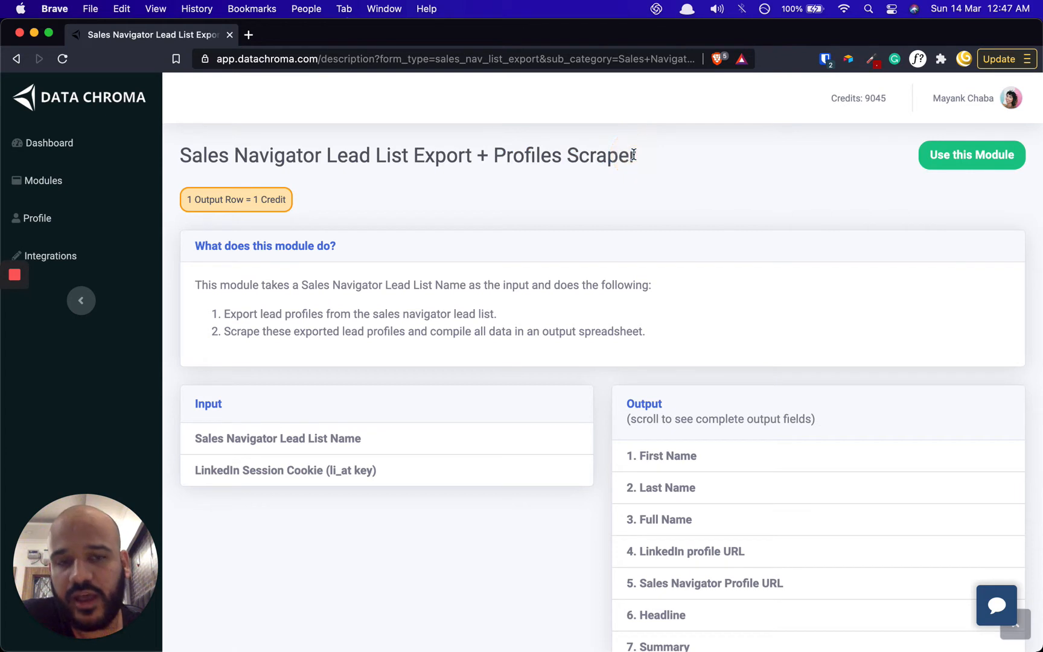
left_click(576, 173)
left_click_drag(575, 173, 489, 160)
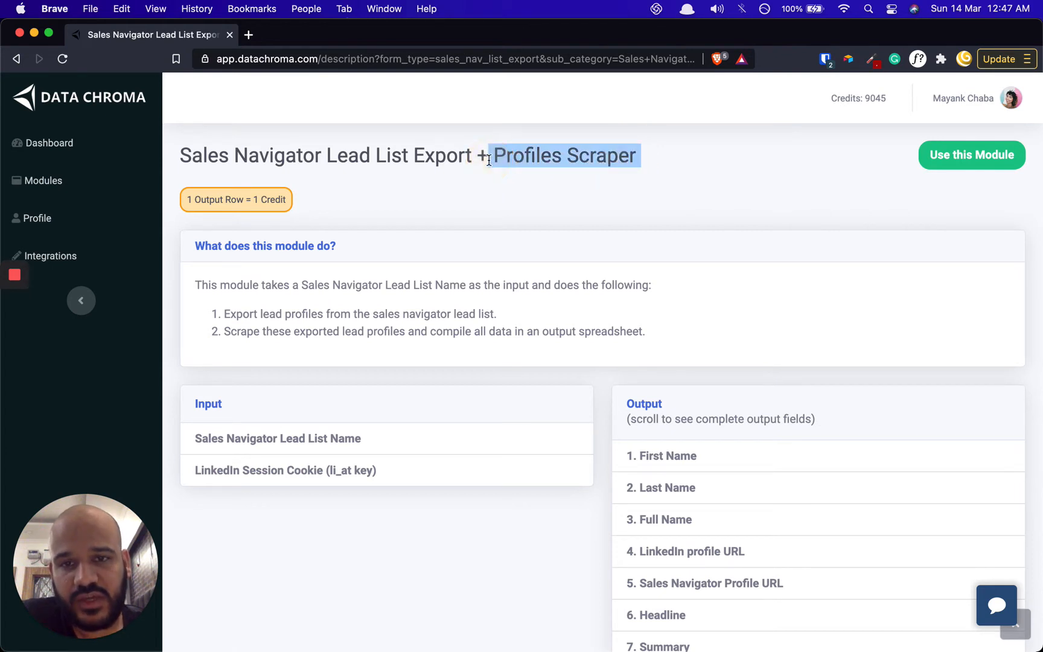
left_click(537, 159)
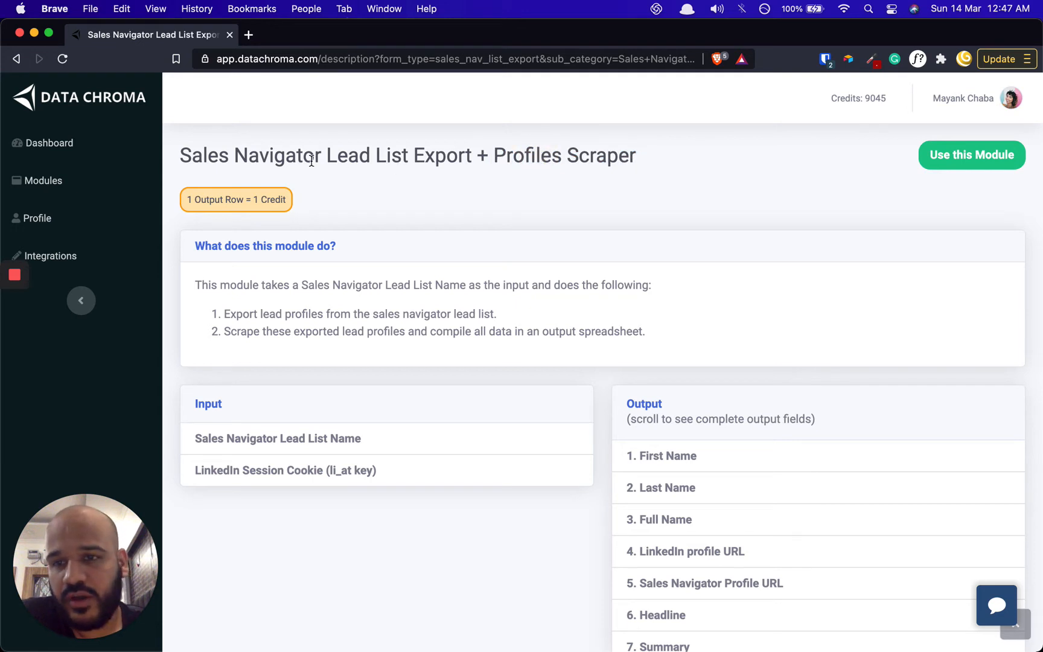
left_click_drag(187, 155, 334, 155)
left_click(357, 150)
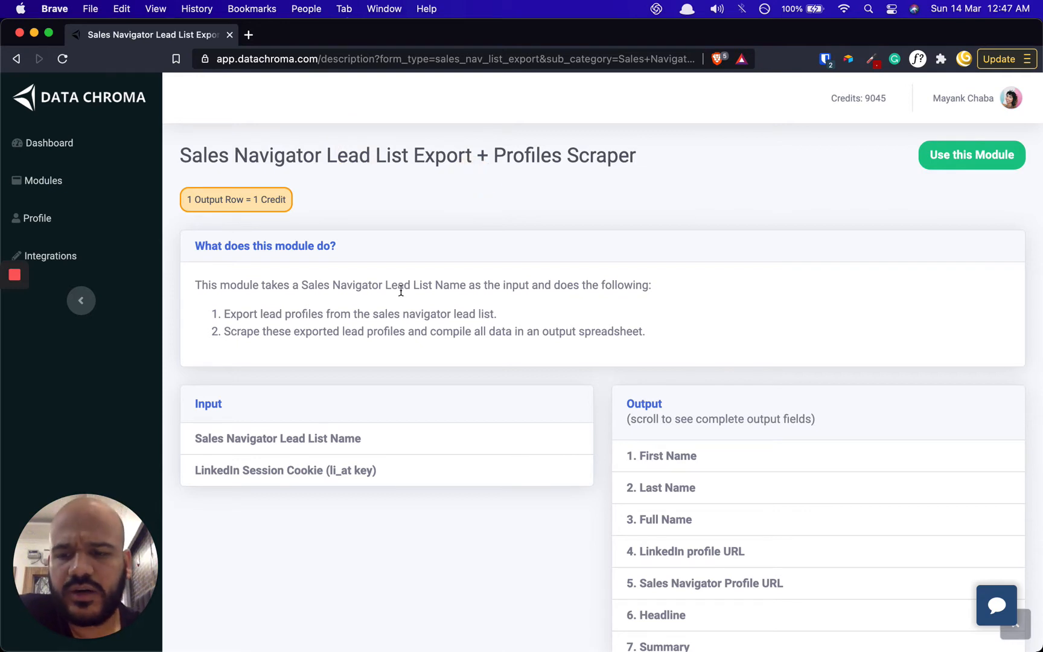
Review the module's required inputs, including the LinkedIn session cookie, and read through its list of output fields.
scroll(398, 281, "down", 2)
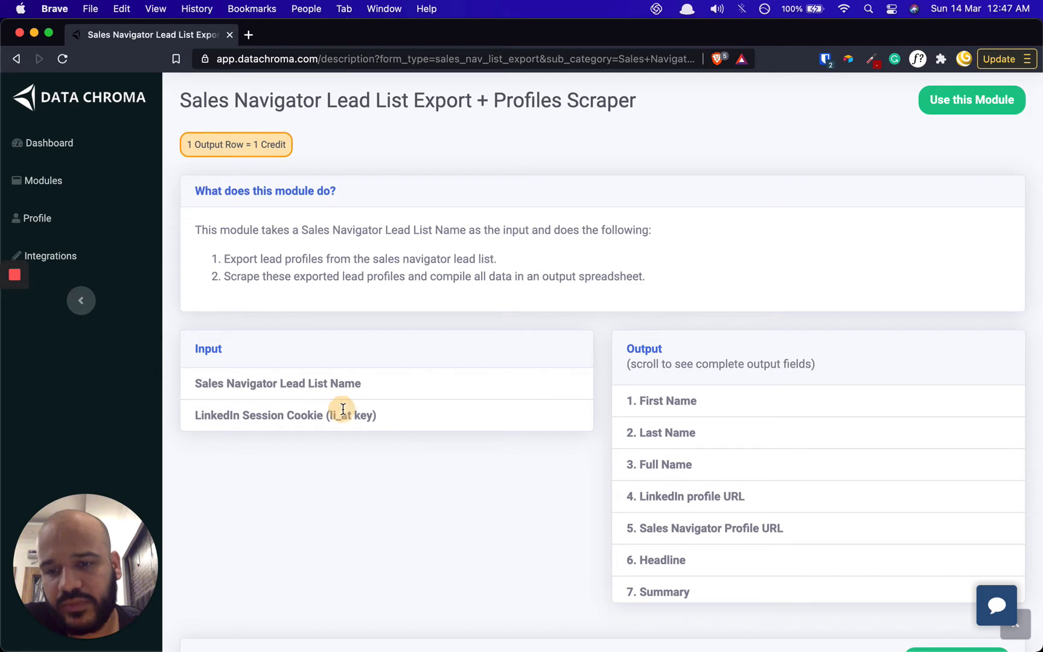
left_click_drag(384, 416, 309, 414)
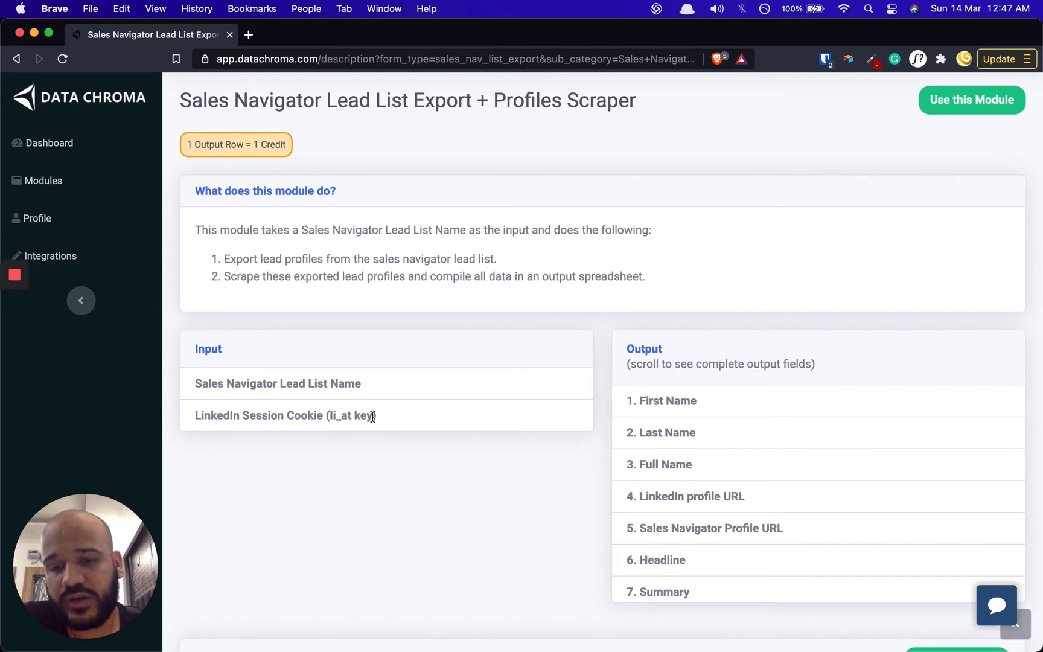
left_click_drag(380, 416, 195, 421)
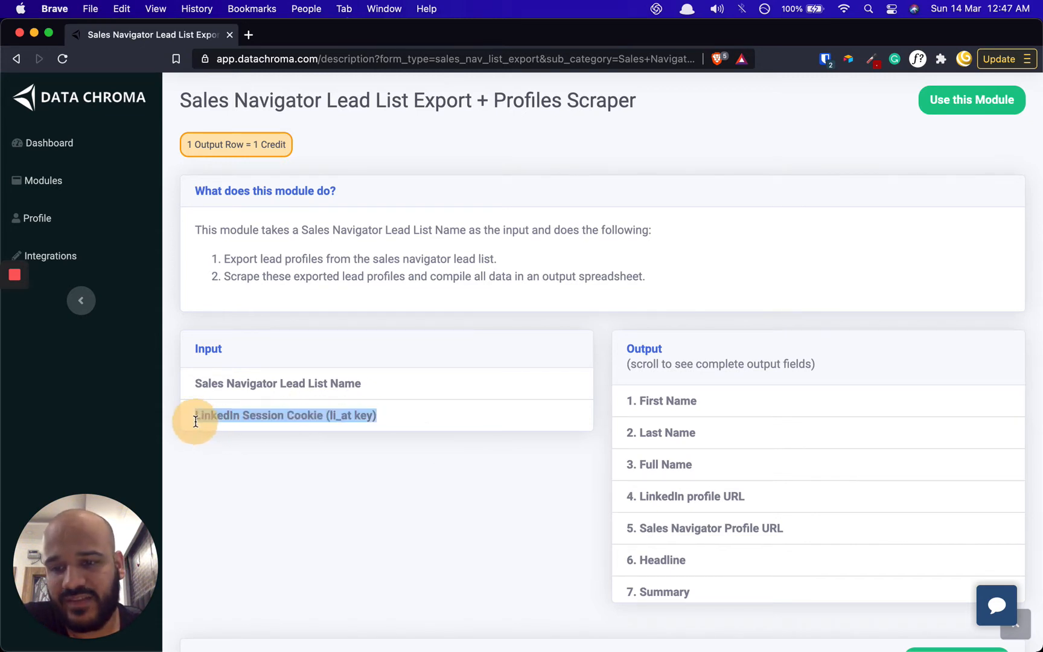
left_click(219, 452)
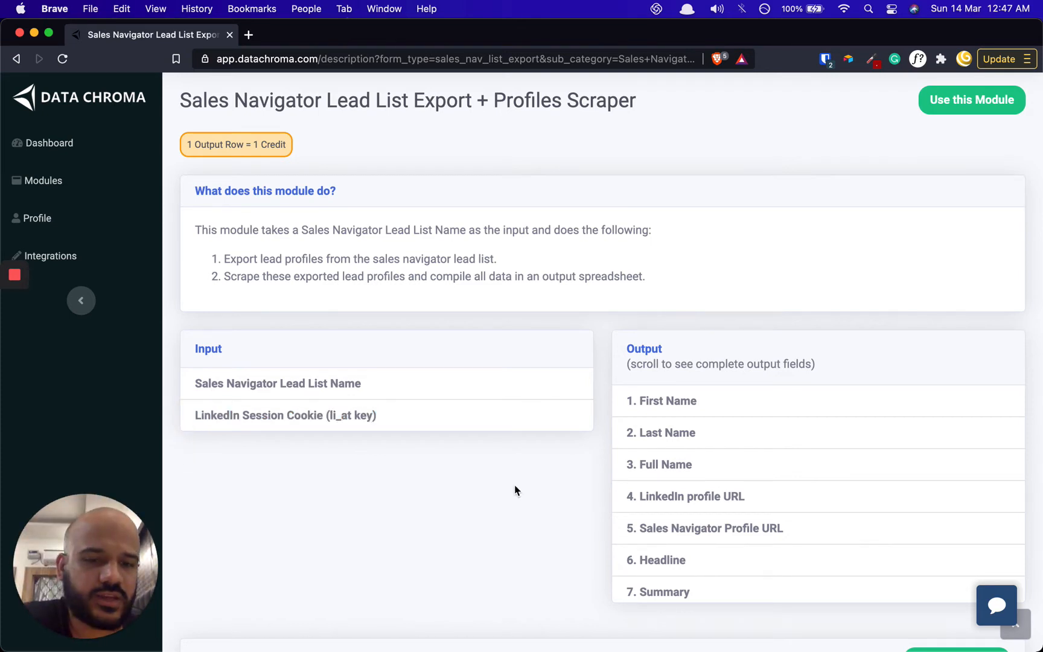
scroll(717, 478, "down", 1)
scroll(717, 480, "up", 1)
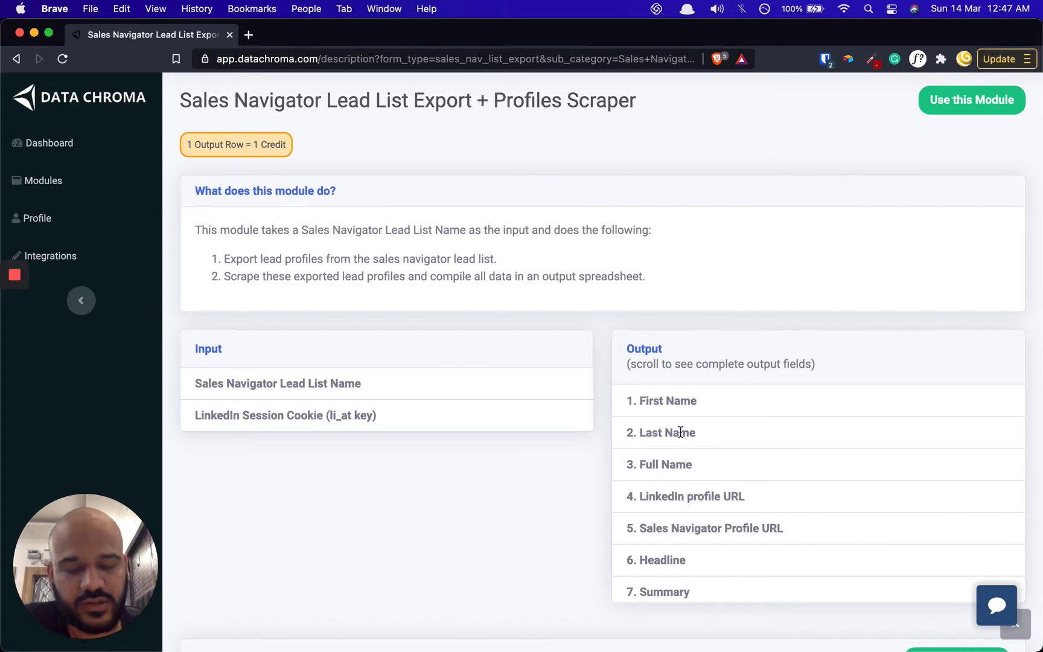
scroll(731, 528, "down", 6)
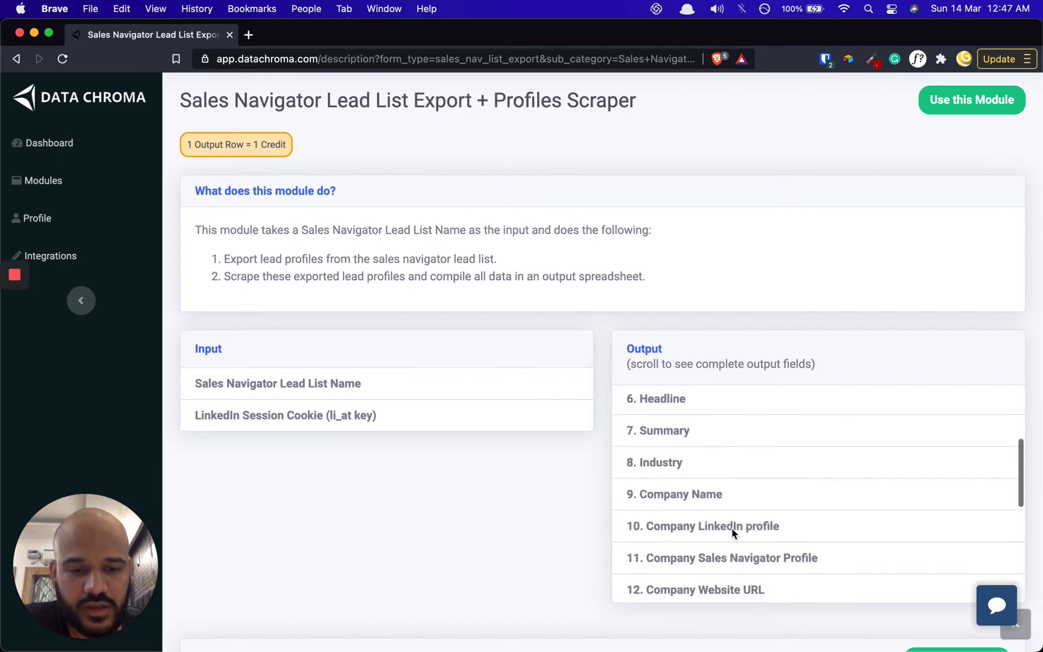
scroll(732, 528, "down", 3)
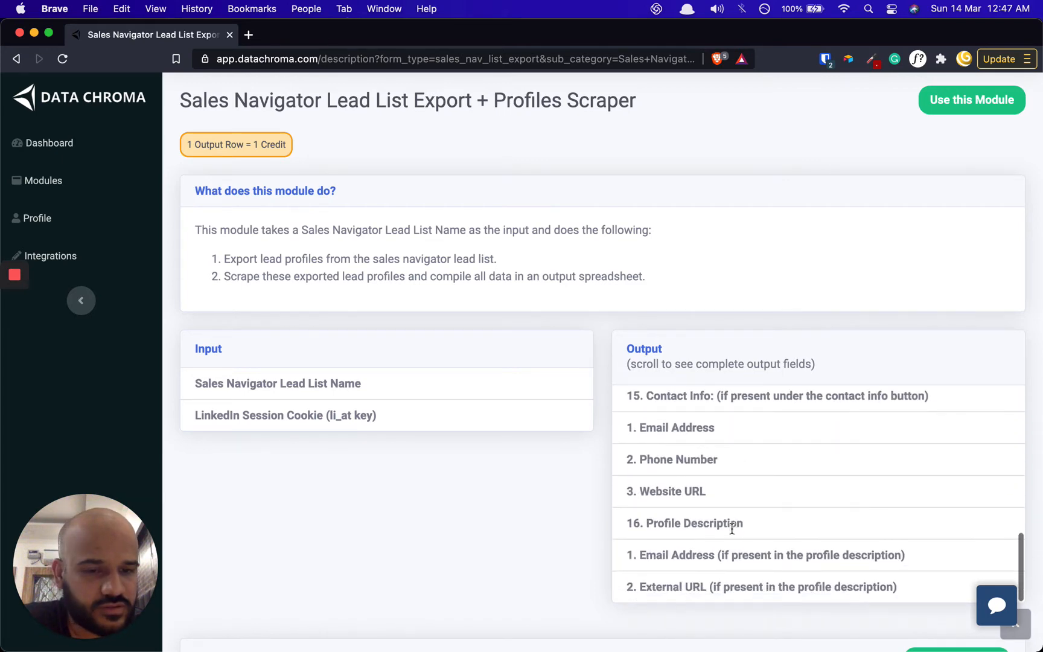
Read through the module's setup steps and open its configuration form.
scroll(482, 549, "down", 4)
scroll(554, 379, "down", 5)
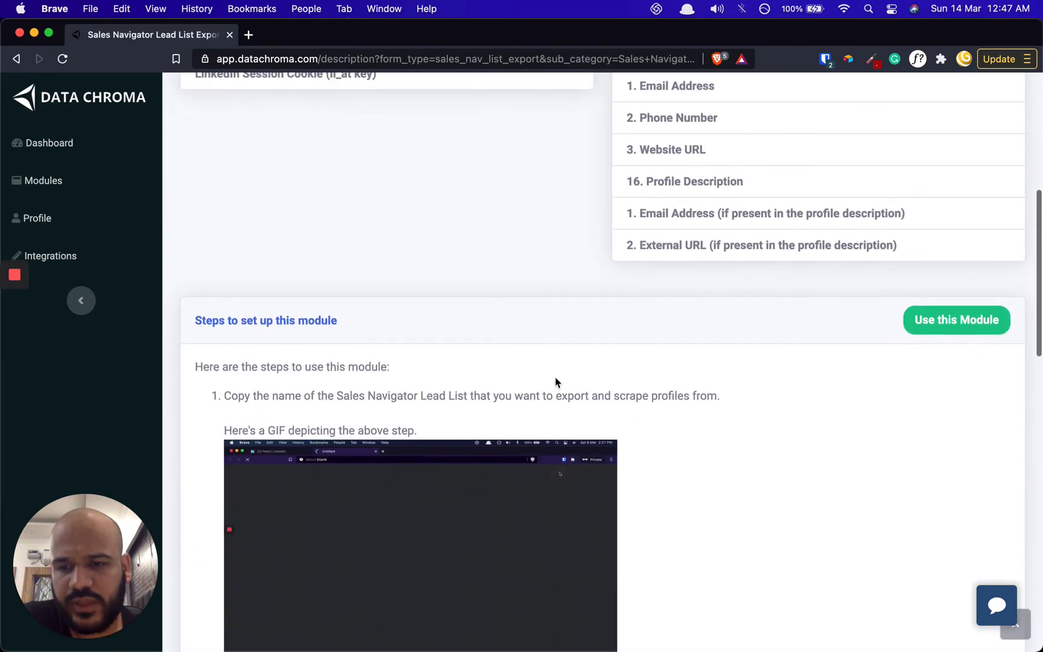
scroll(662, 322, "down", 2)
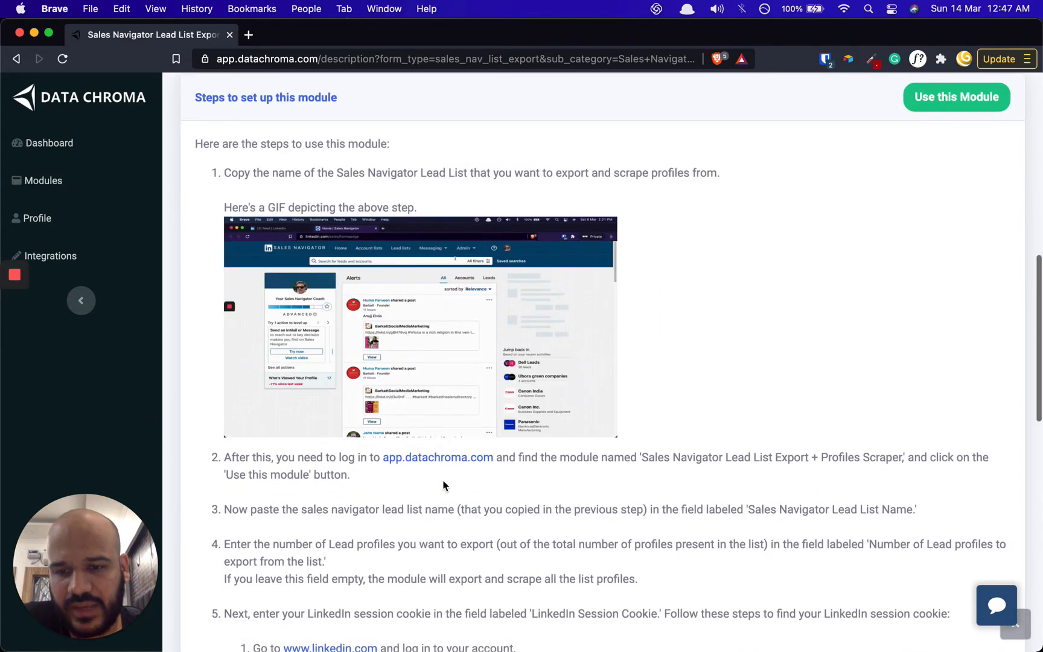
scroll(608, 446, "down", 5)
scroll(608, 445, "down", 10)
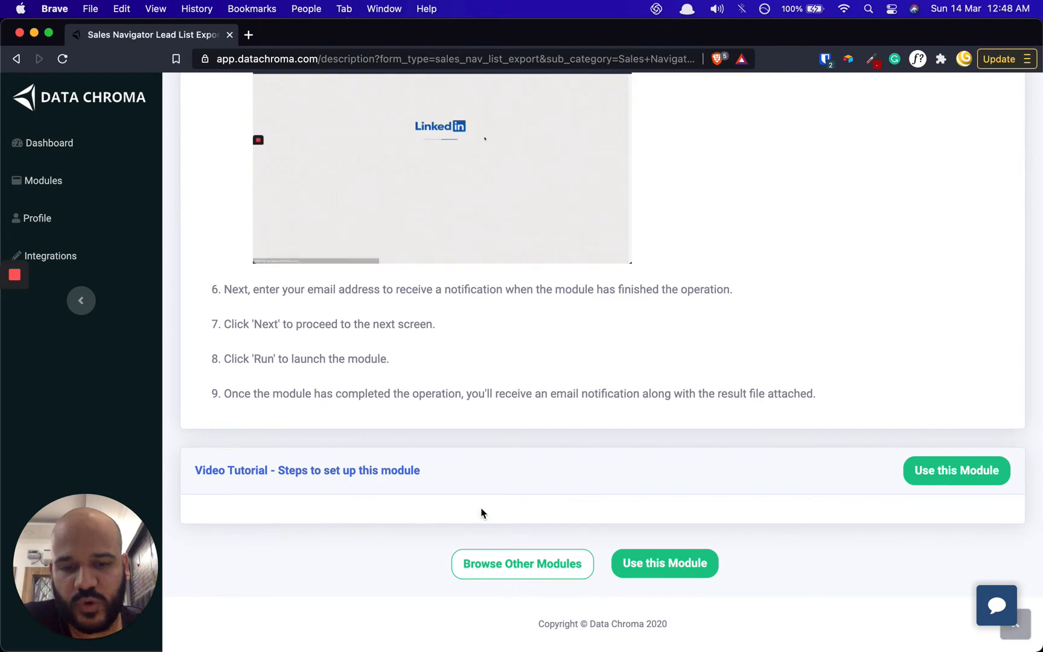
scroll(482, 510, "up", 20)
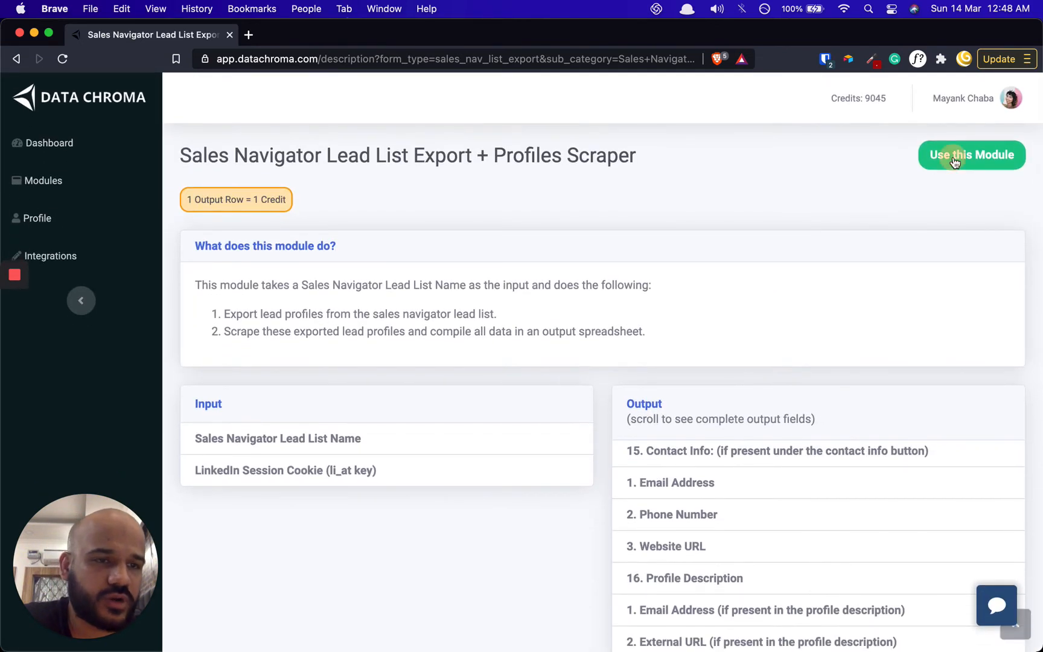
left_click(951, 156)
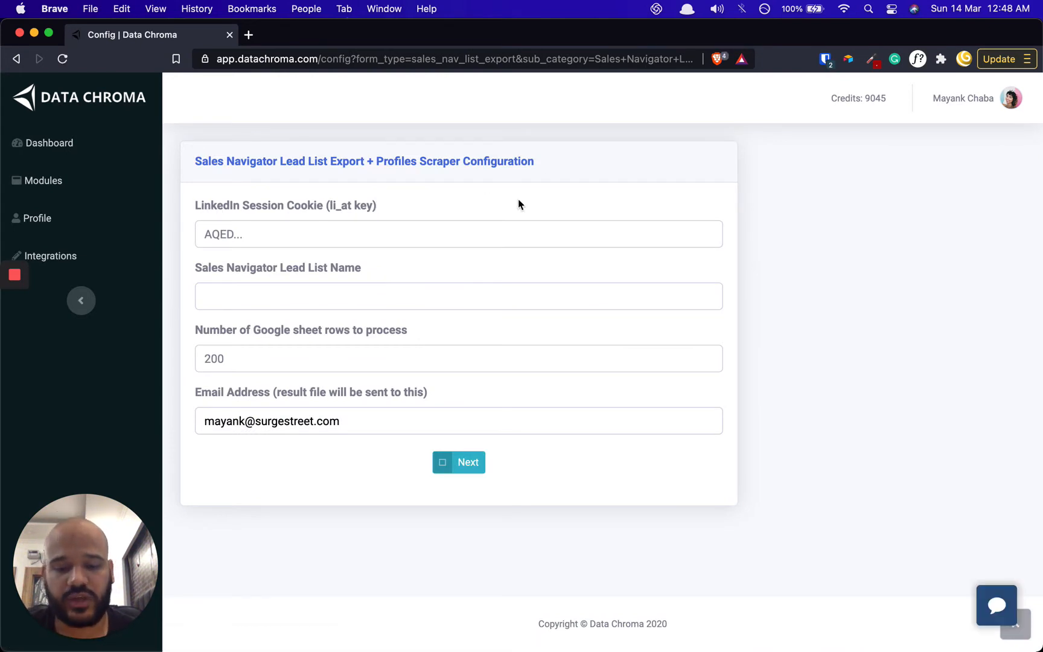
Open the LinkedIn feed in a new browser tab and inspect the page with the developer tools.
key("super+t")
type("link")
key("Return")
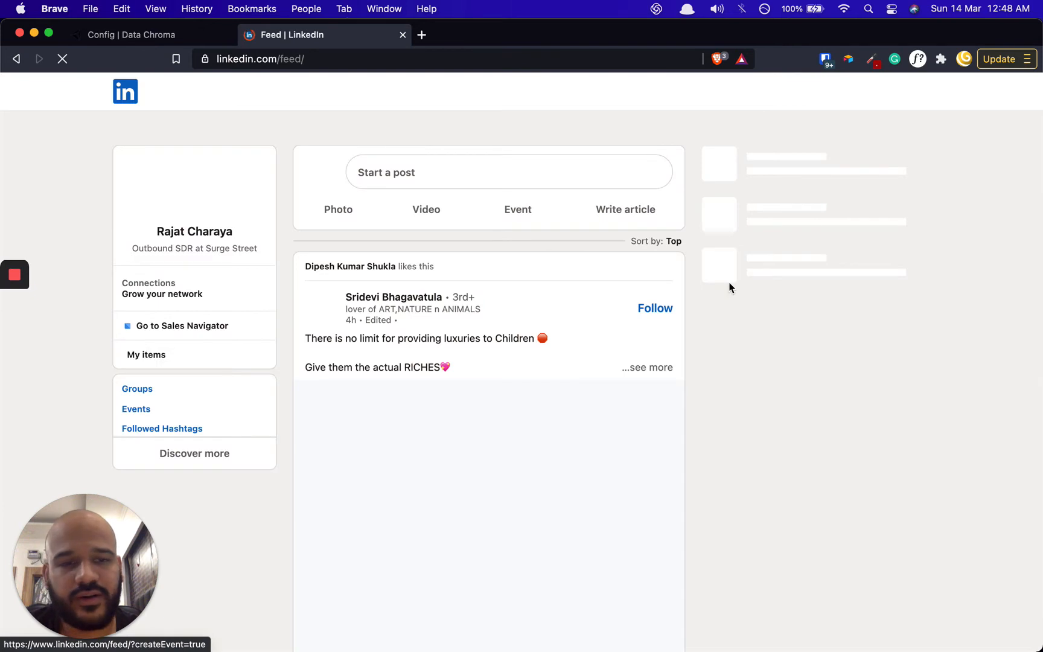
right_click(939, 335)
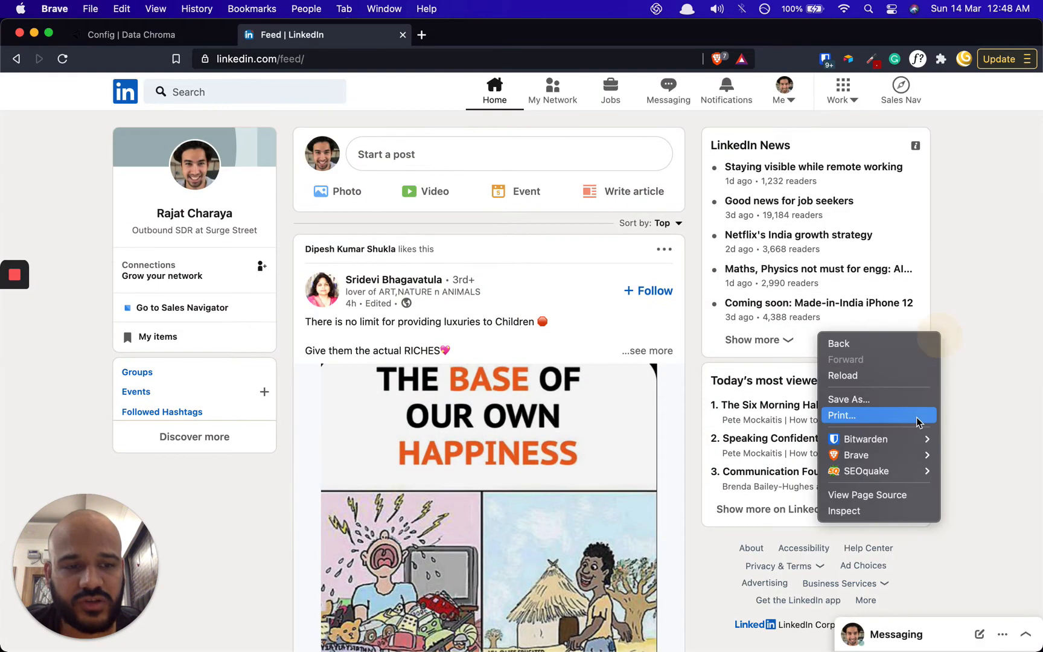
left_click(891, 510)
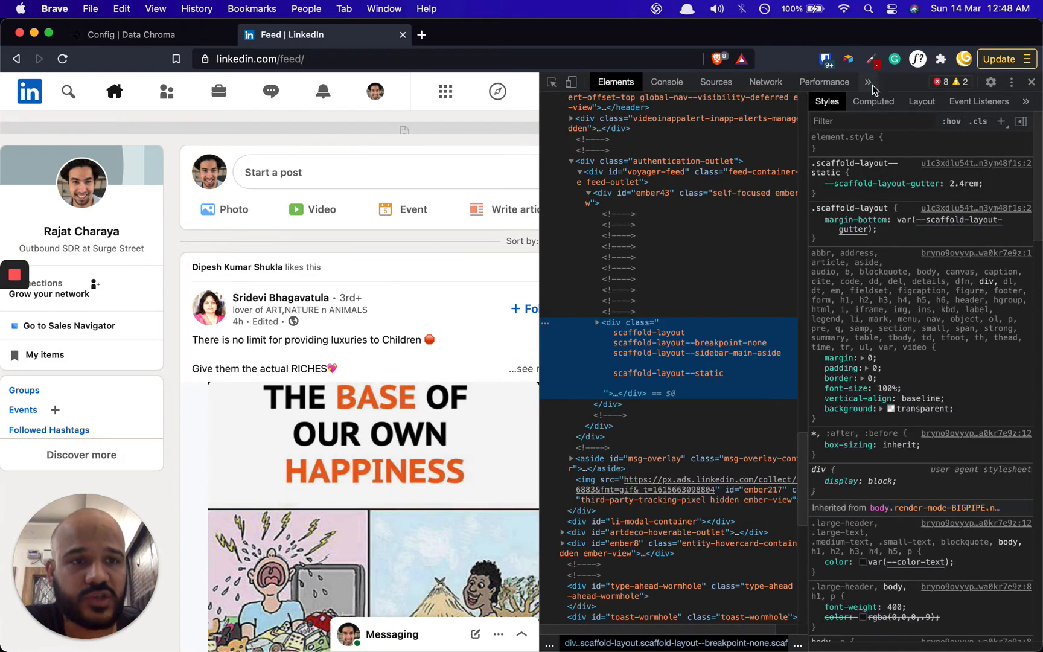
left_click(869, 83)
left_click(868, 116)
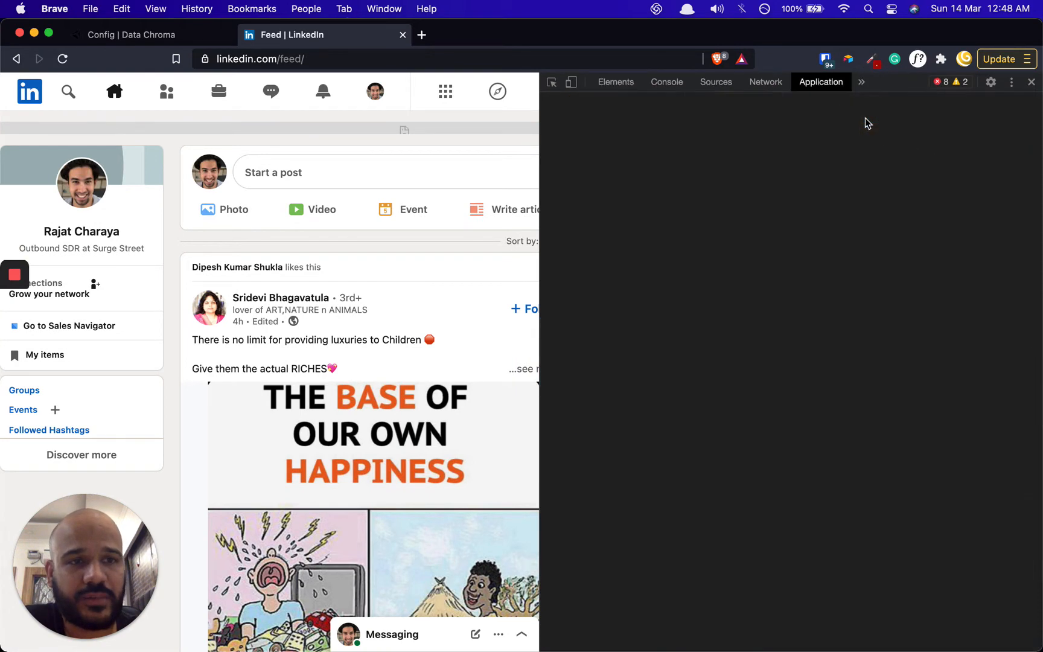
left_click(582, 238)
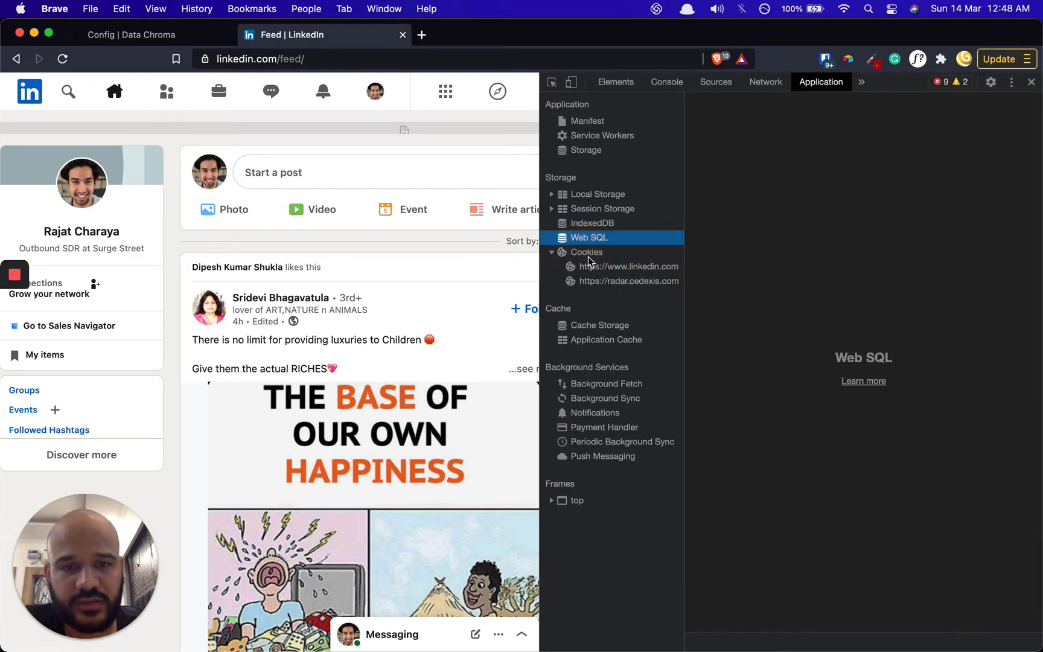
left_click(588, 253)
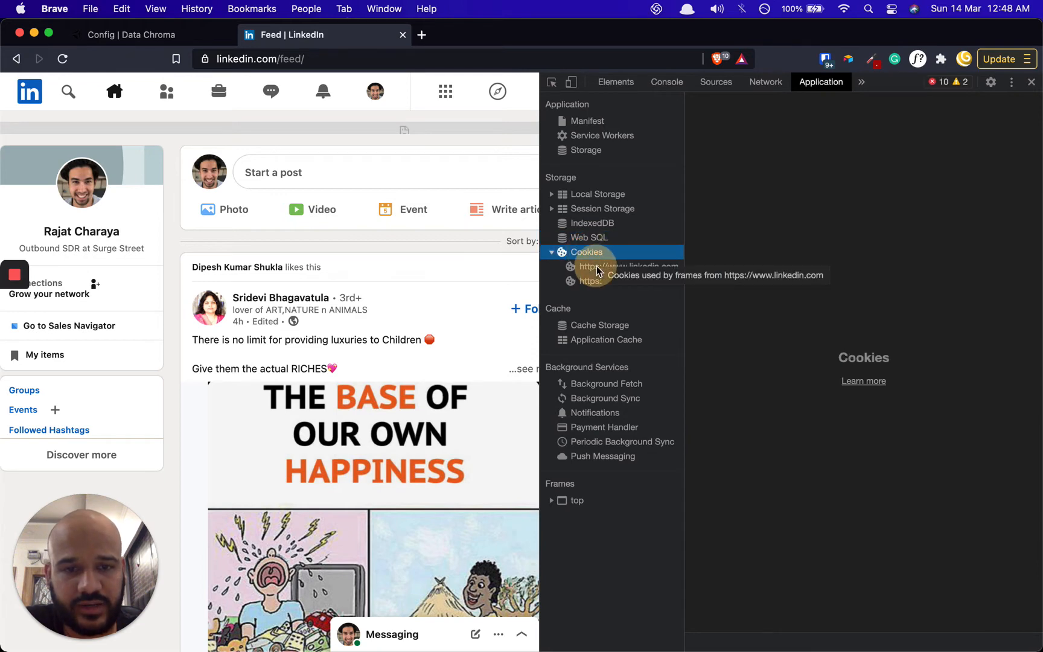
left_click(597, 269)
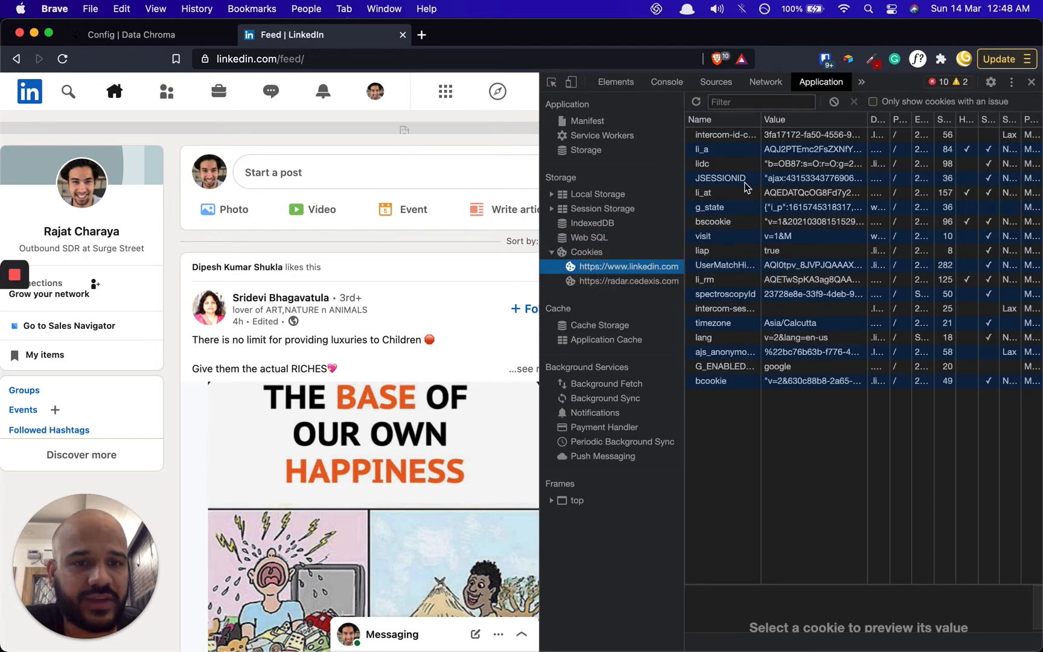
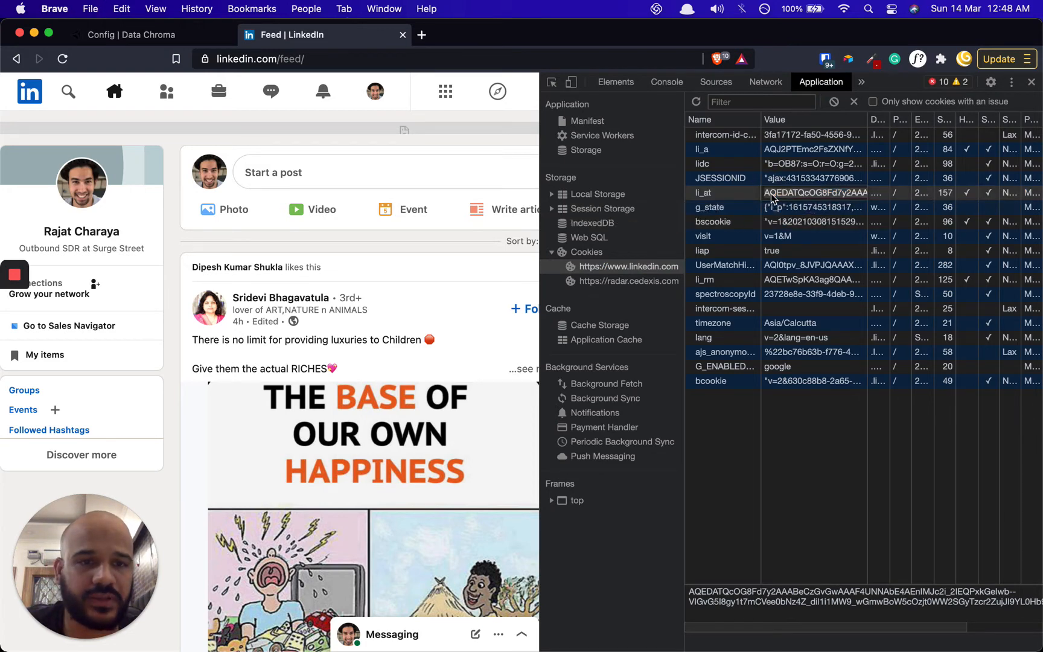
Return to the Data Chroma configuration form and paste the copied li_at value as the LinkedIn session cookie.
key("ctrl+shift+Tab")
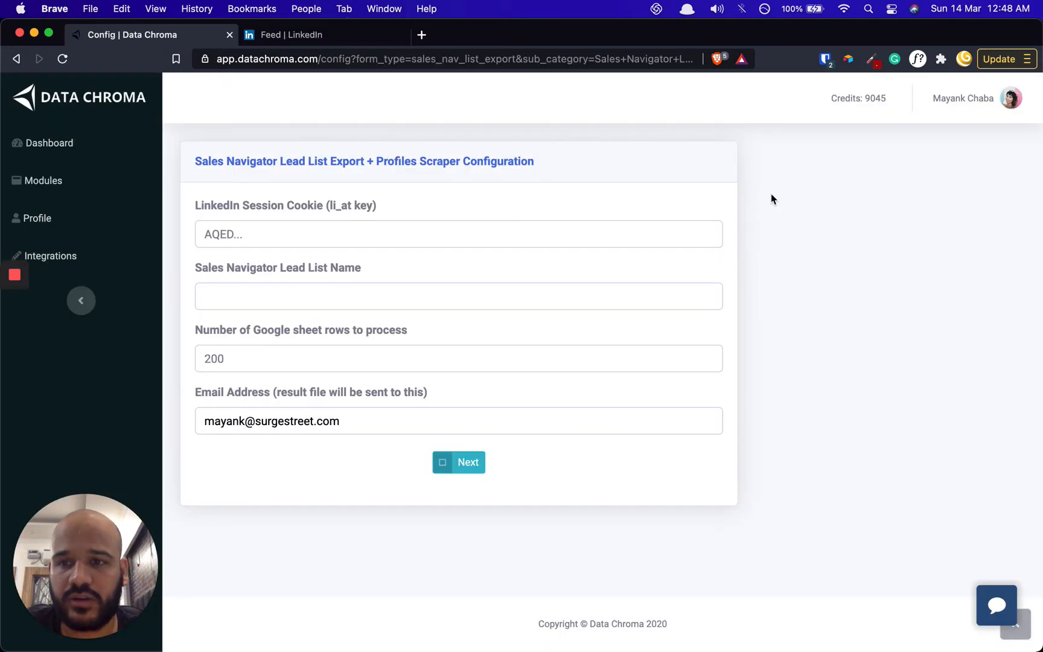
left_click(350, 243)
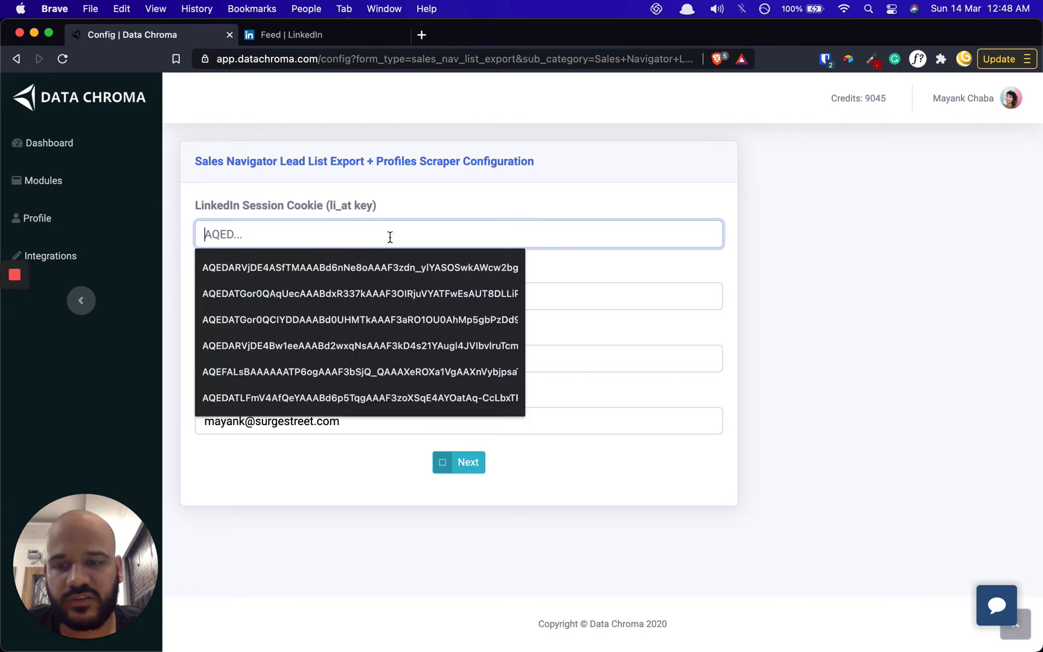
key("super+v")
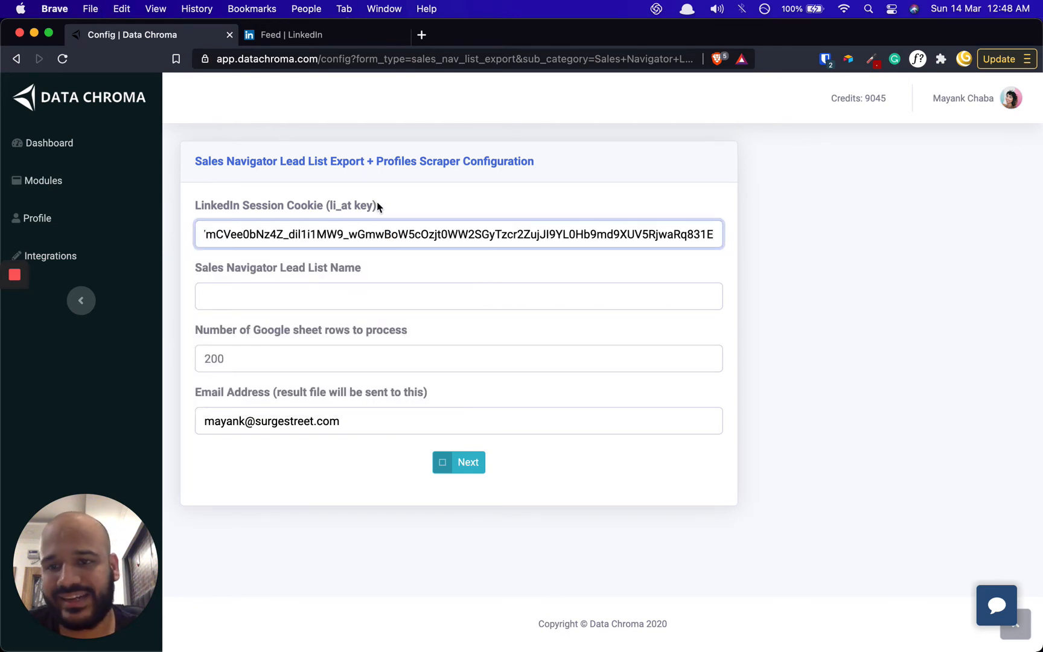
left_click(446, 199)
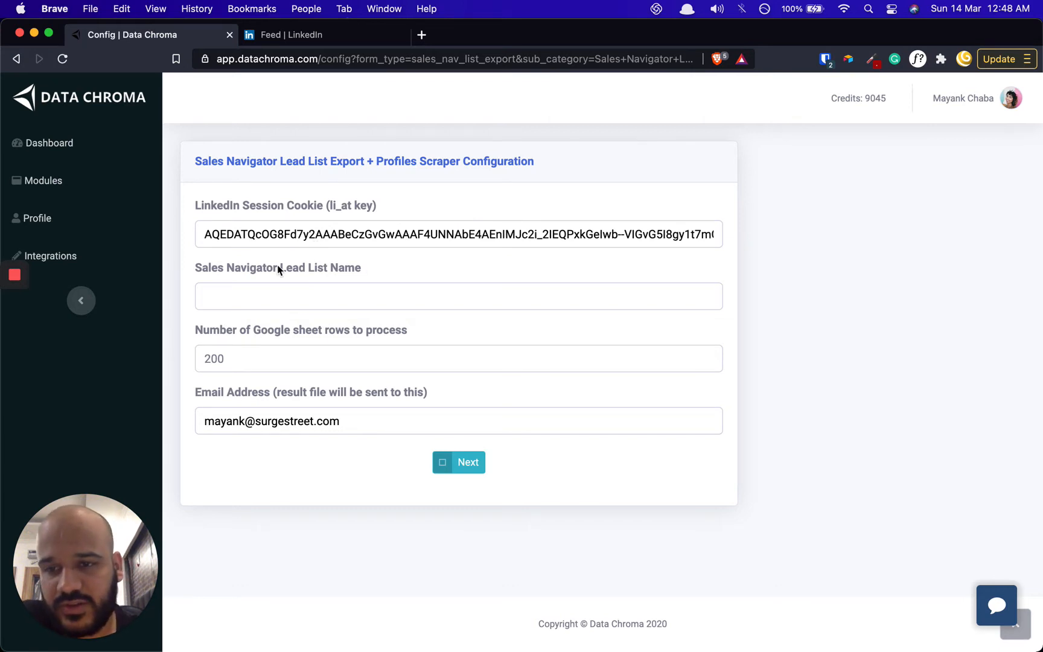
Switch to LinkedIn Sales Navigator and open the lead list "VP Marketing Real Estate 11-50" from the saved lead lists.
left_click(320, 35)
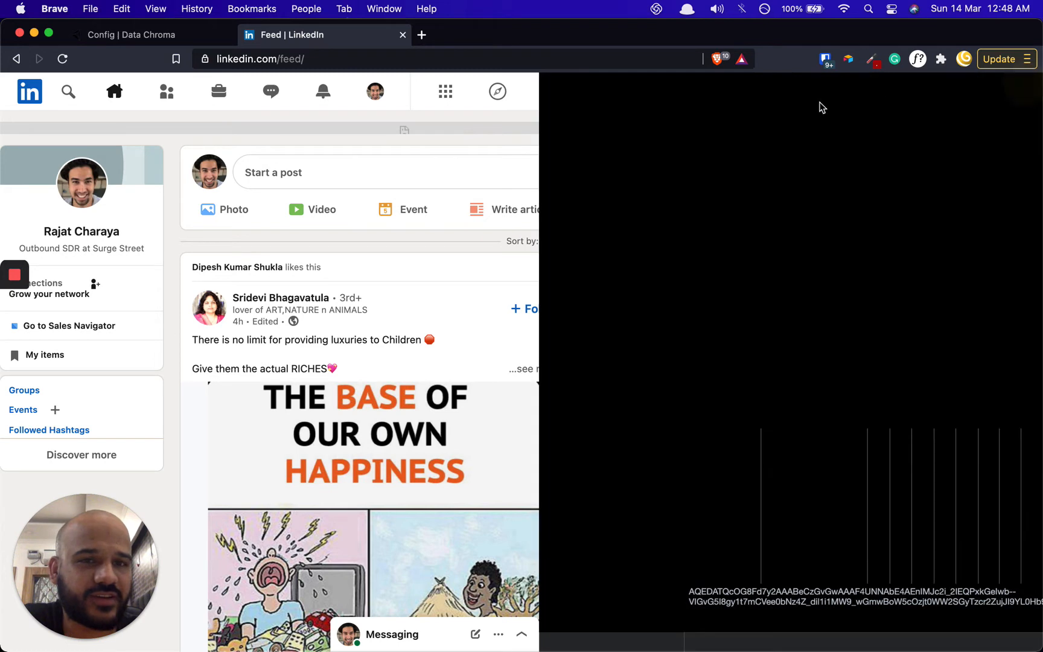
left_click(908, 96)
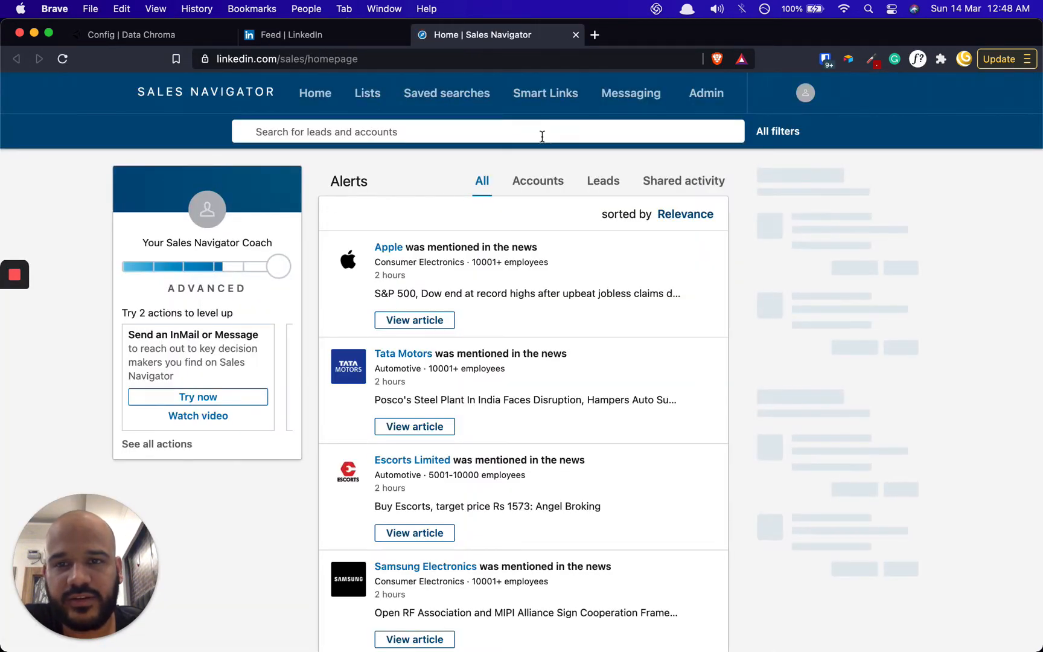
left_click(370, 94)
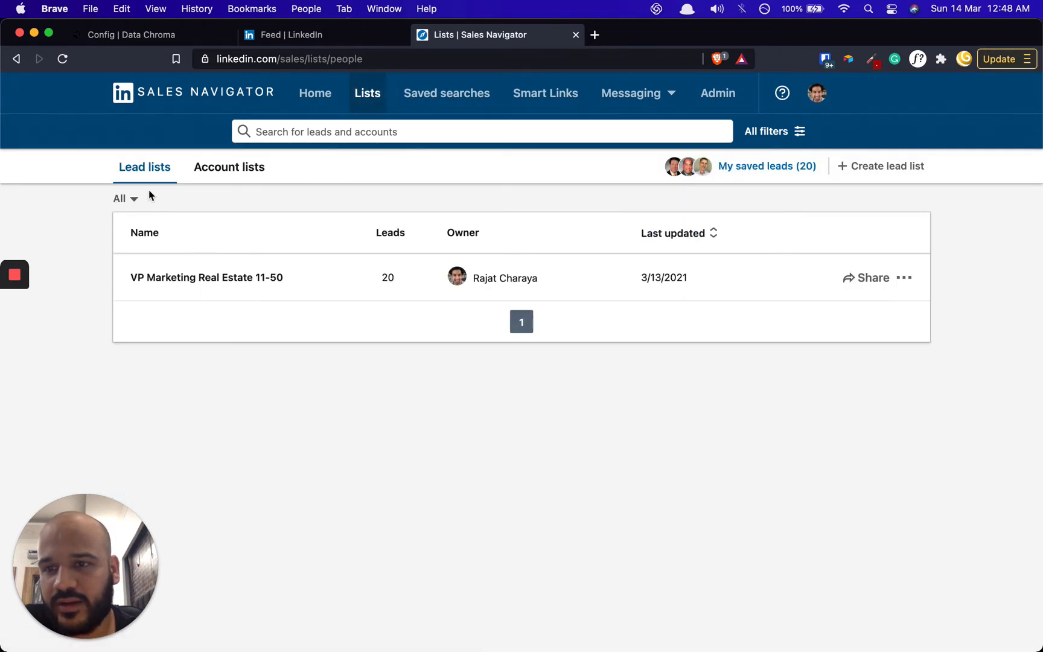
left_click(277, 281)
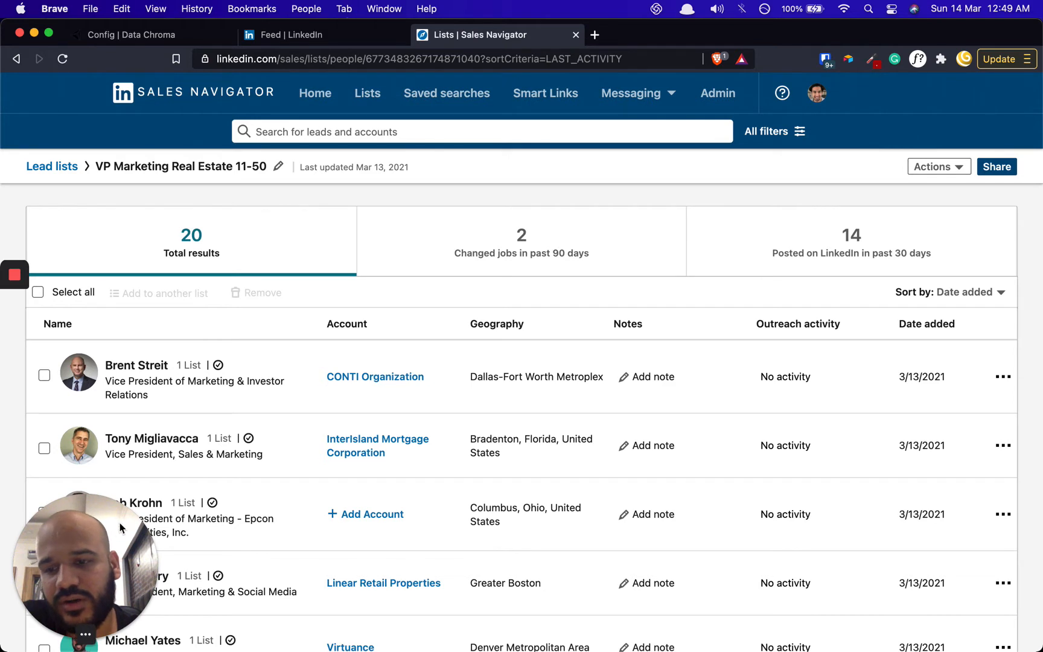
Look through the leads in the "VP Marketing Real Estate 11-50" list, including those who changed jobs in the past 90 days.
left_click_drag(120, 529, 994, 576)
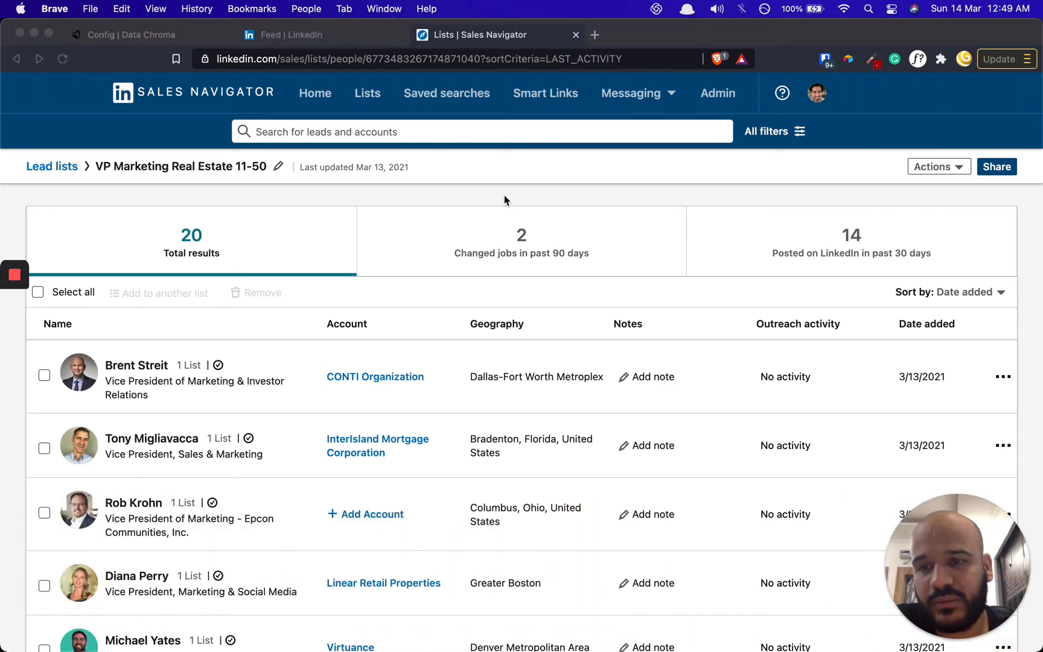
left_click(130, 185)
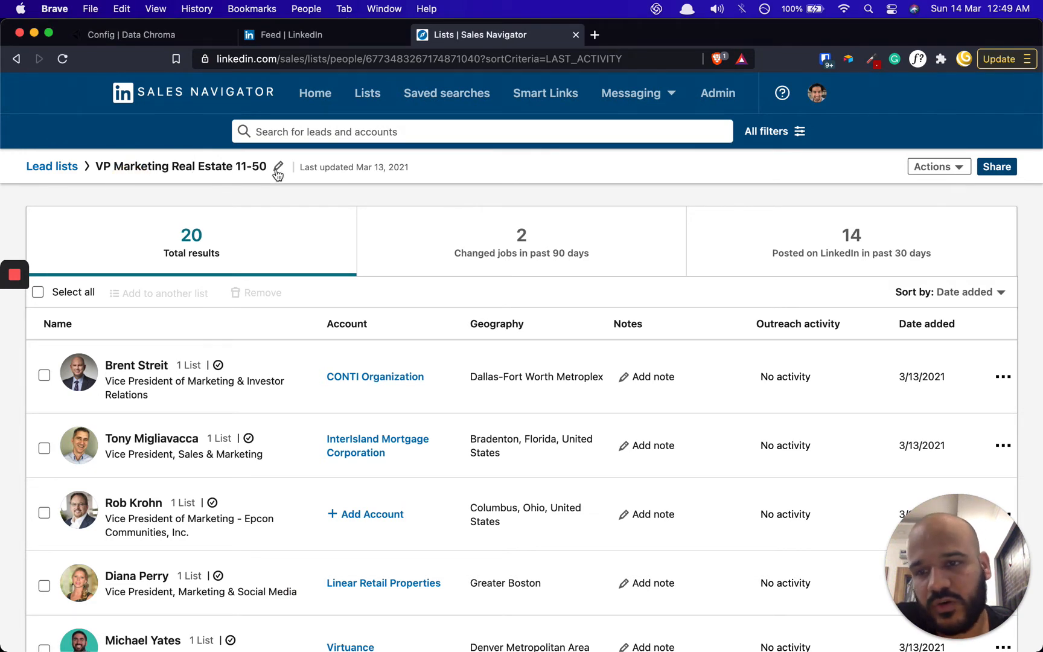
left_click(274, 196)
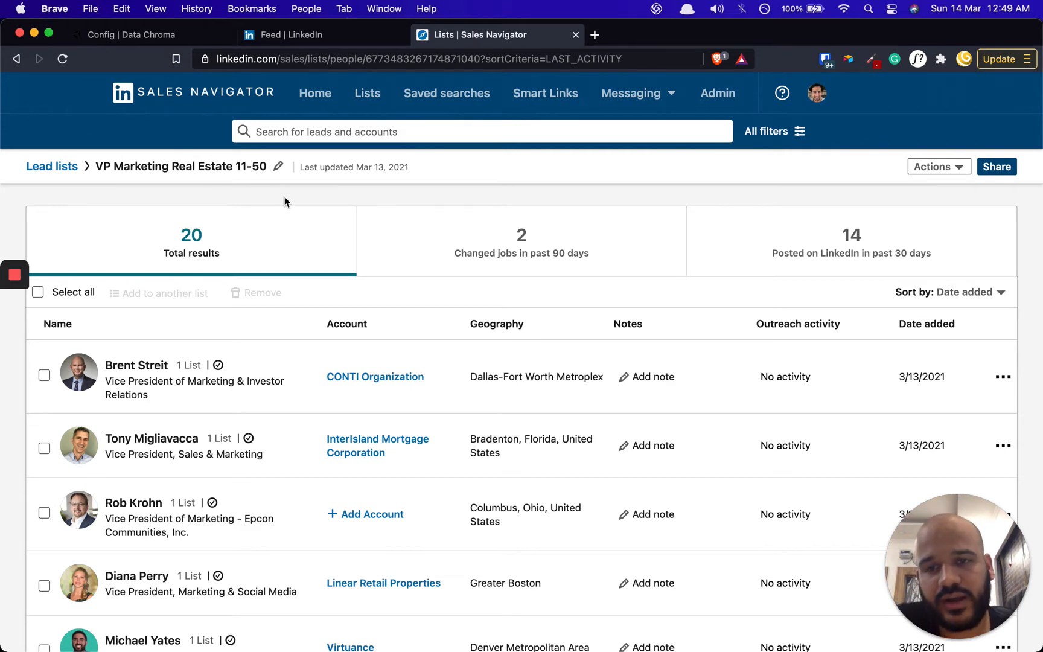
left_click(358, 213)
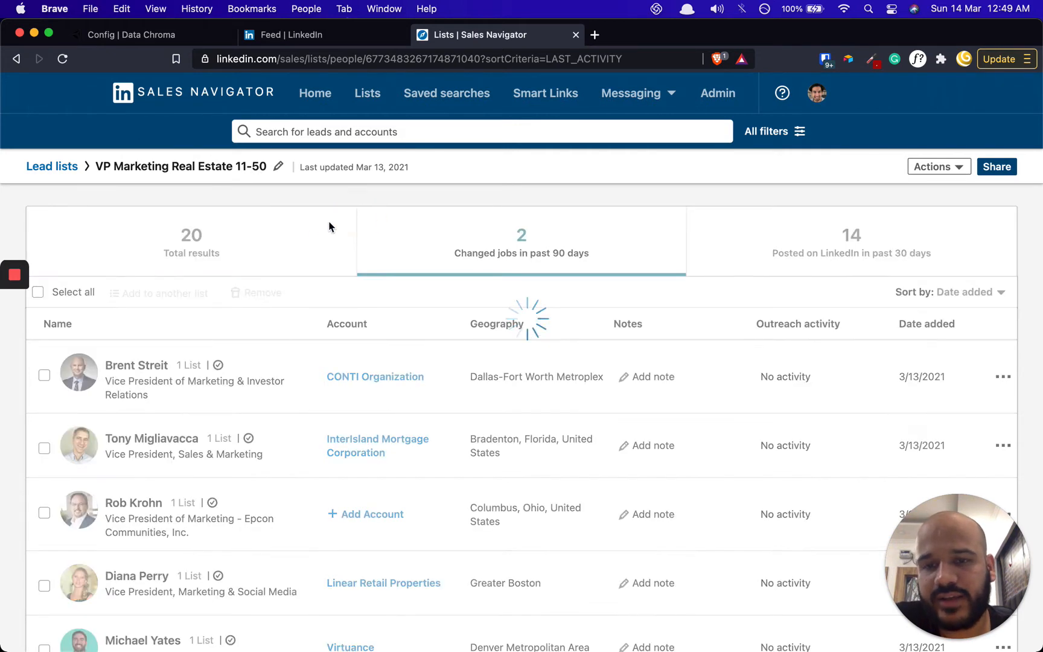
left_click(305, 225)
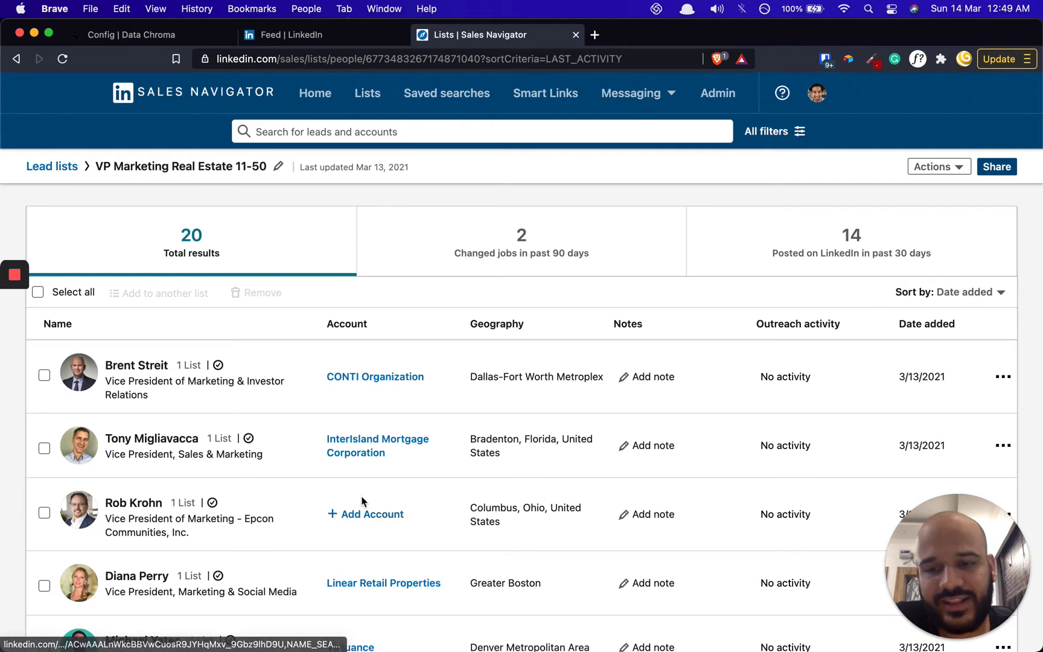
scroll(362, 502, "down", 2)
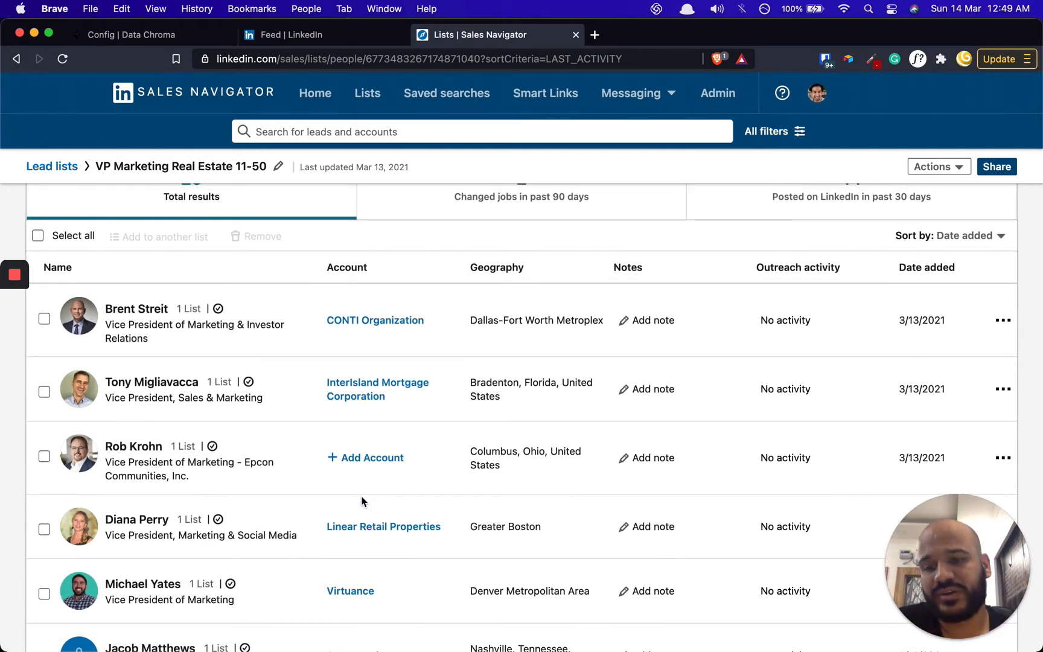
scroll(168, 442, "down", 2)
scroll(138, 362, "up", 4)
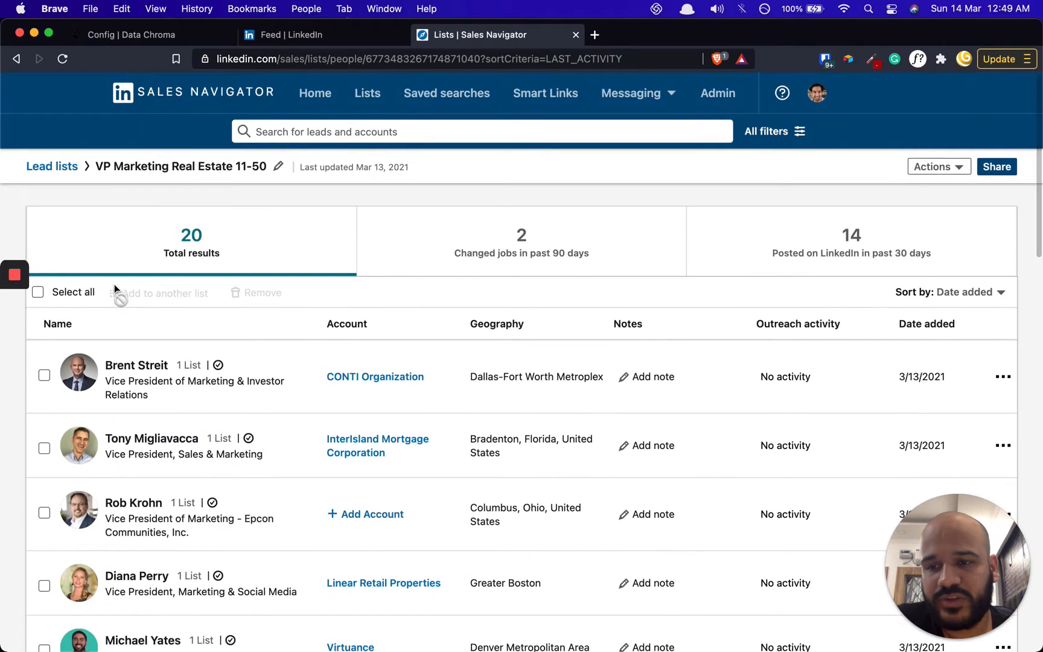
Copy the lead list's full name, "VP Marketing Real Estate 11-50", from its name editor and cancel without renaming it.
left_click(278, 166)
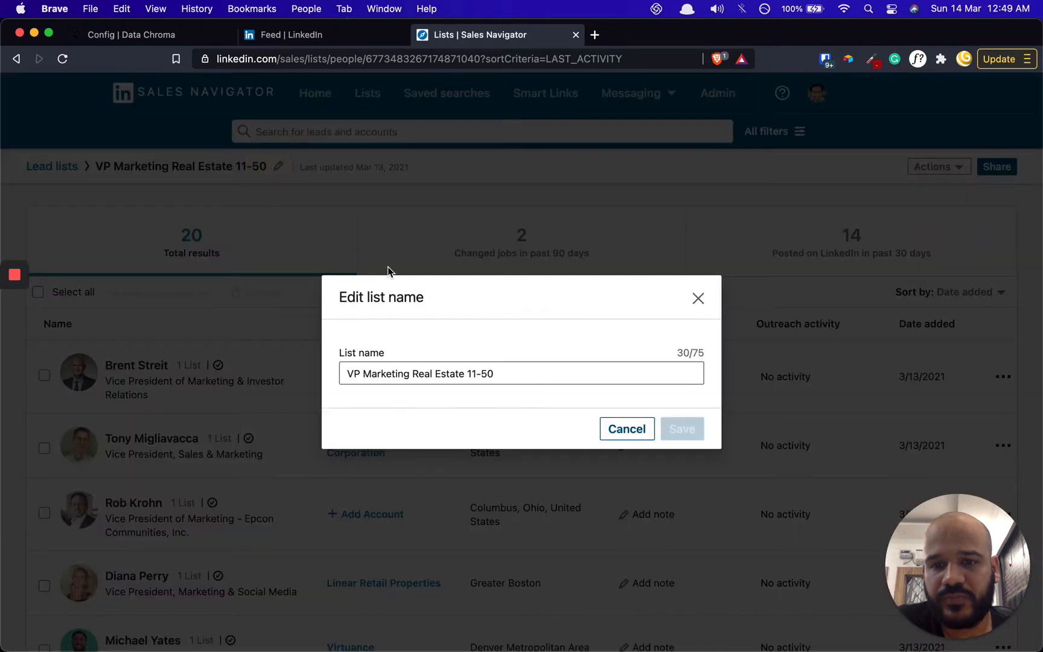
left_click(533, 378)
key("super+a")
key("super+c")
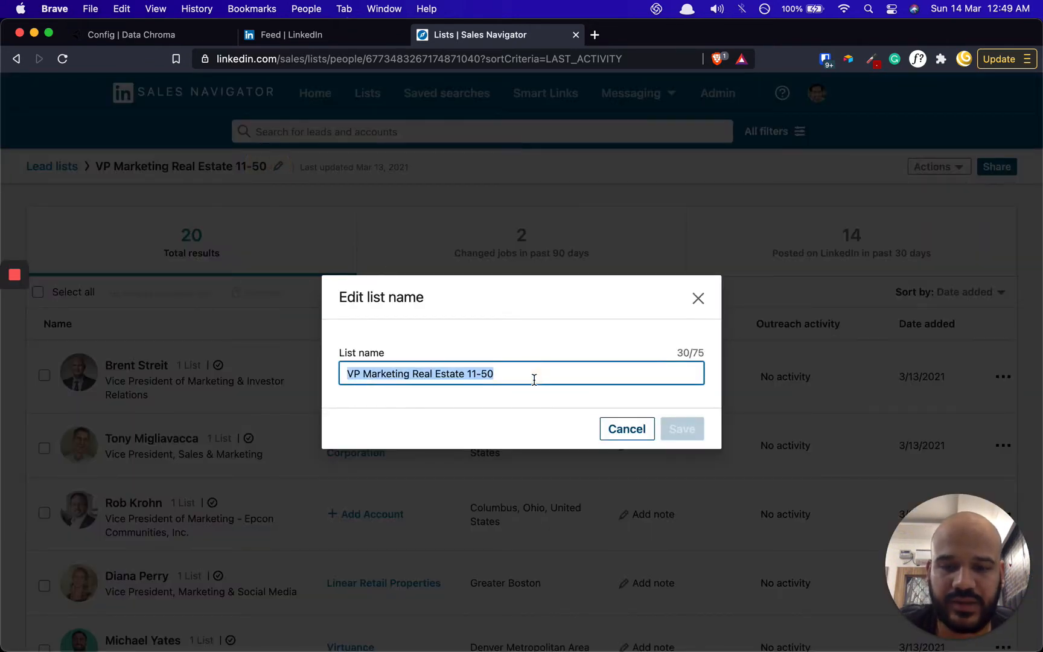
left_click(609, 419)
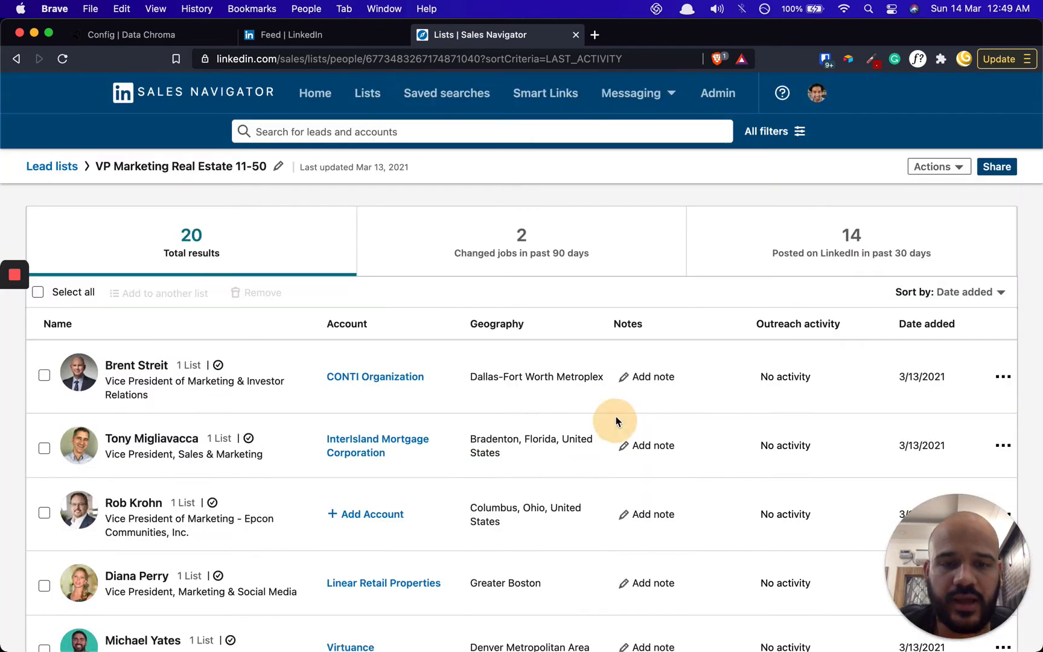
Return to the Data Chroma configuration form and paste "VP Marketing Real Estate 11-50" as the Sales Navigator lead list name.
left_click(133, 35)
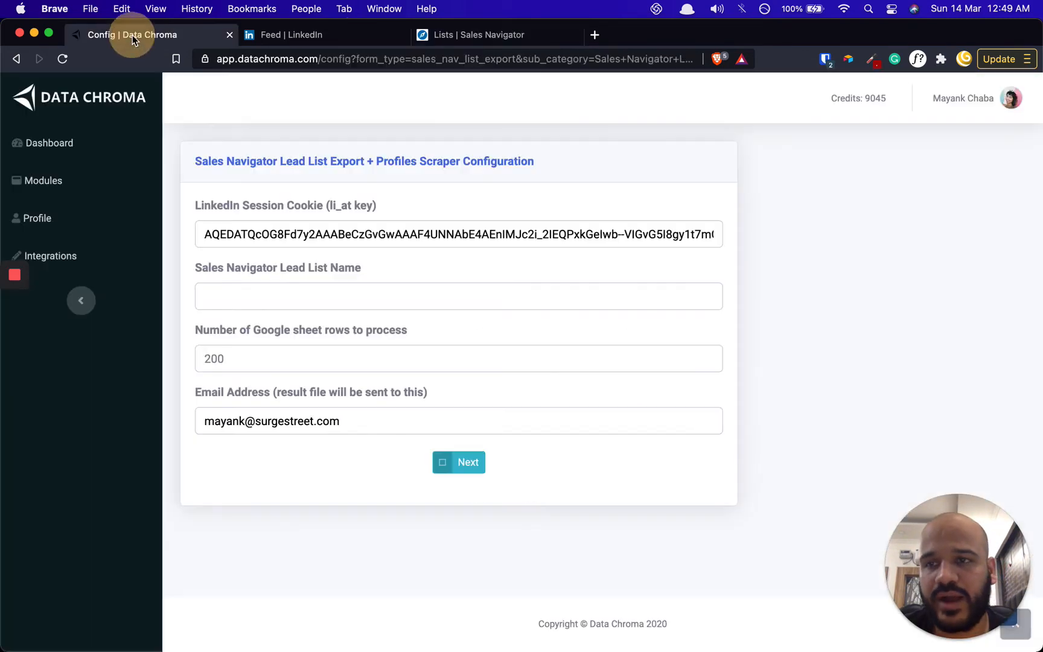
left_click(297, 294)
key("super+v")
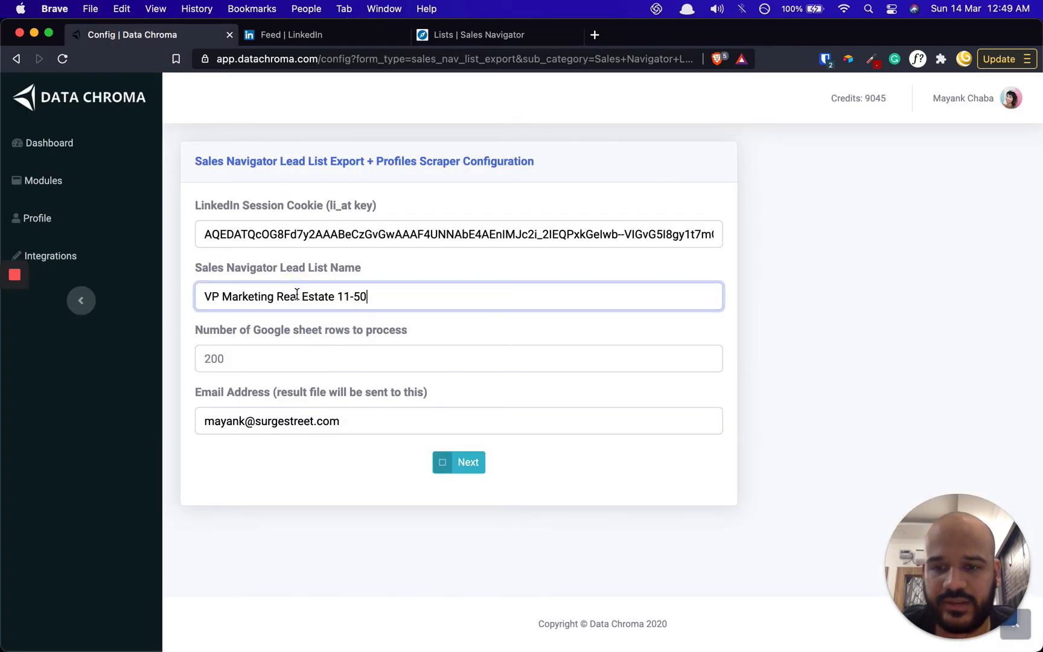
Check in Sales Navigator how many leads the list contains in total.
left_click(480, 35)
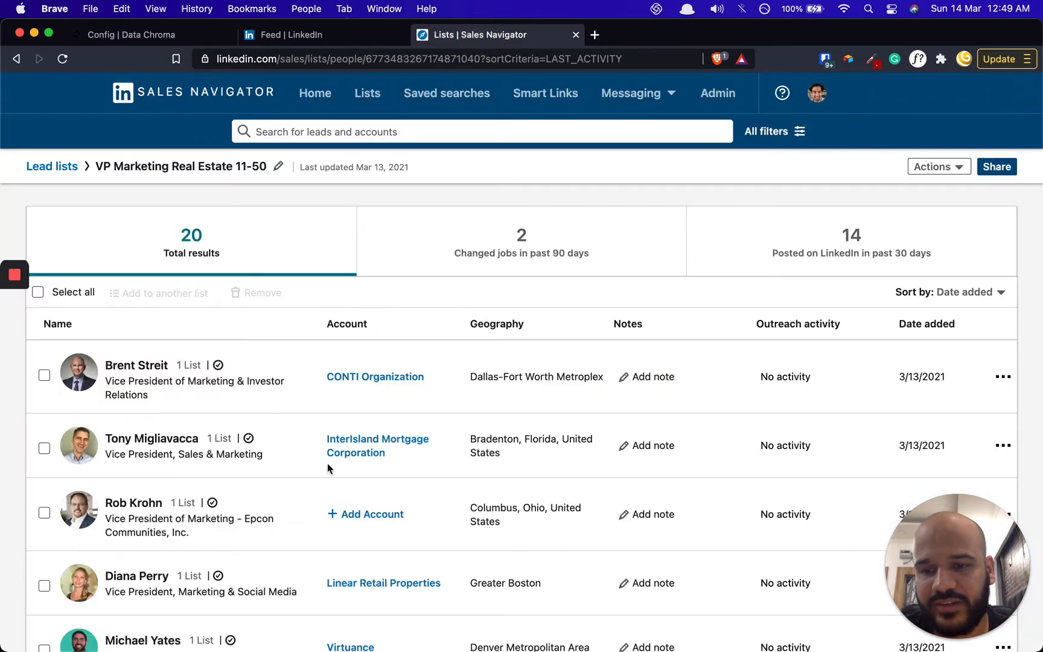
scroll(327, 462, "down", 10)
scroll(326, 463, "up", 10)
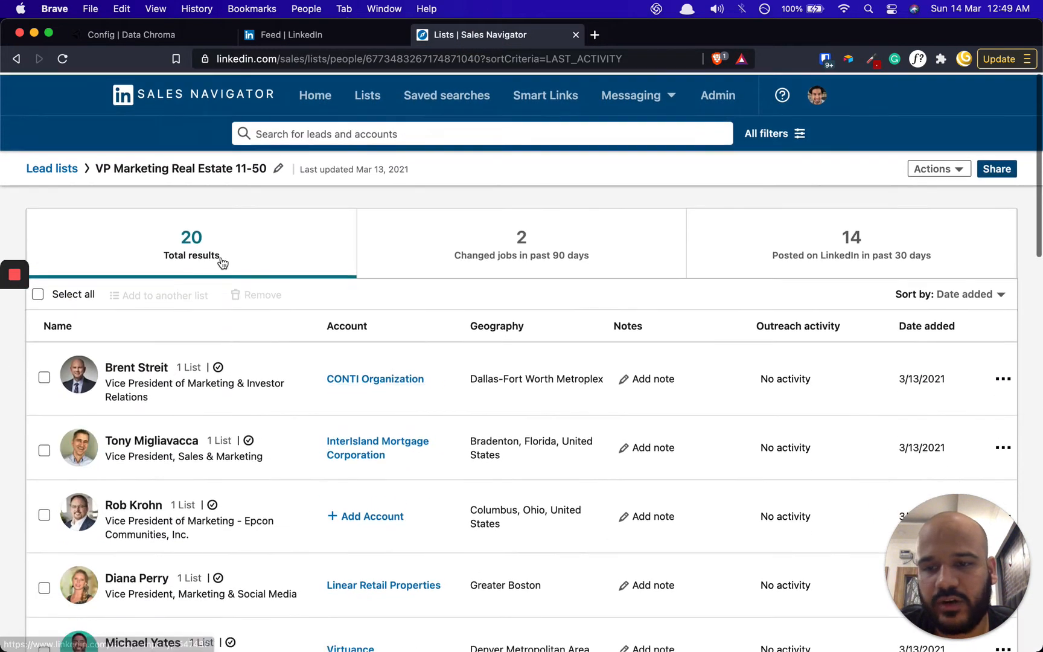
Set the number of Google sheet rows to process to 5 in the Data Chroma form, comparing with the Sales Navigator list.
left_click(131, 34)
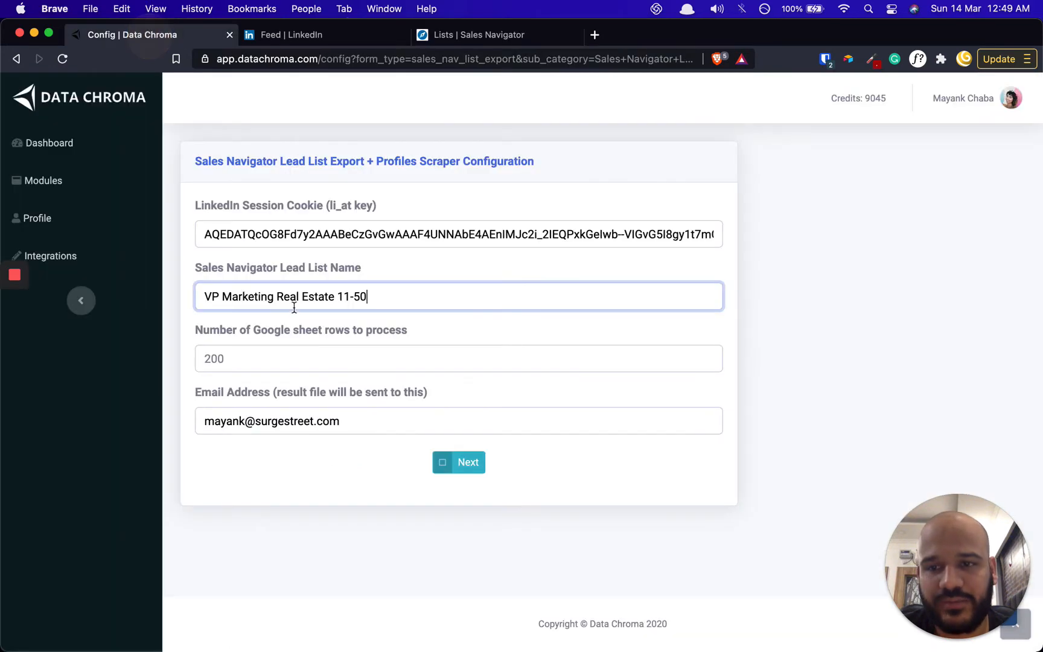
left_click(234, 357)
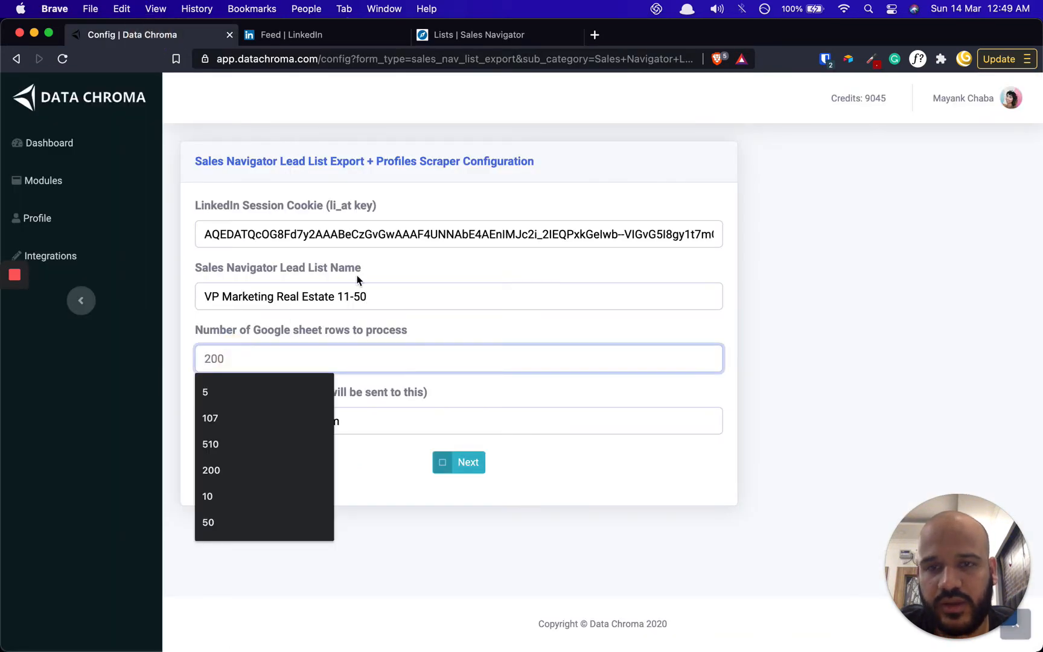
left_click(497, 35)
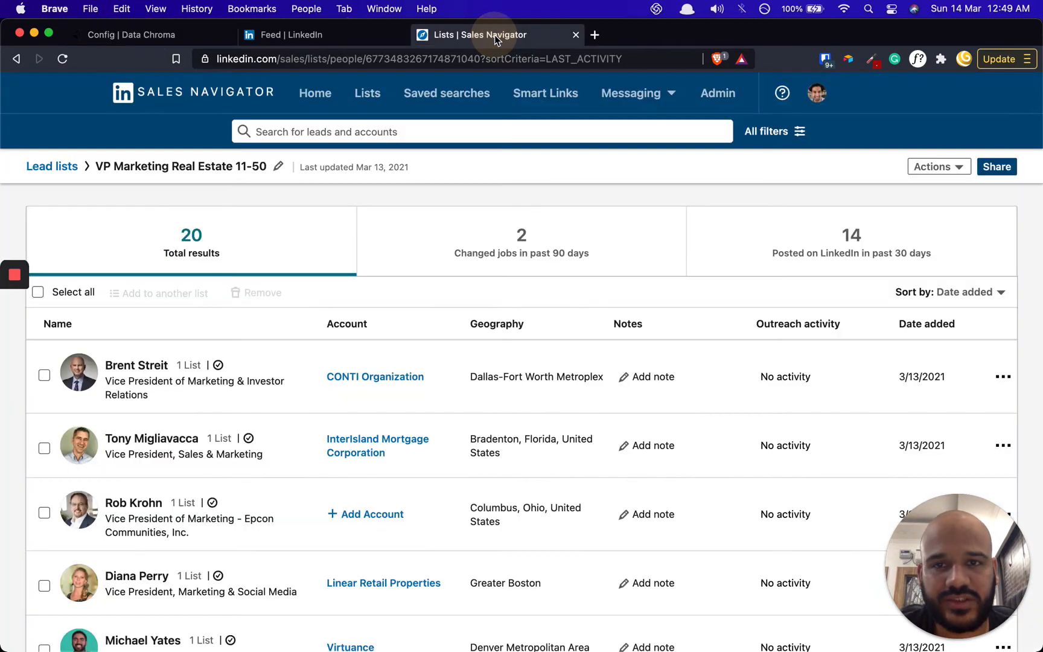
left_click(134, 34)
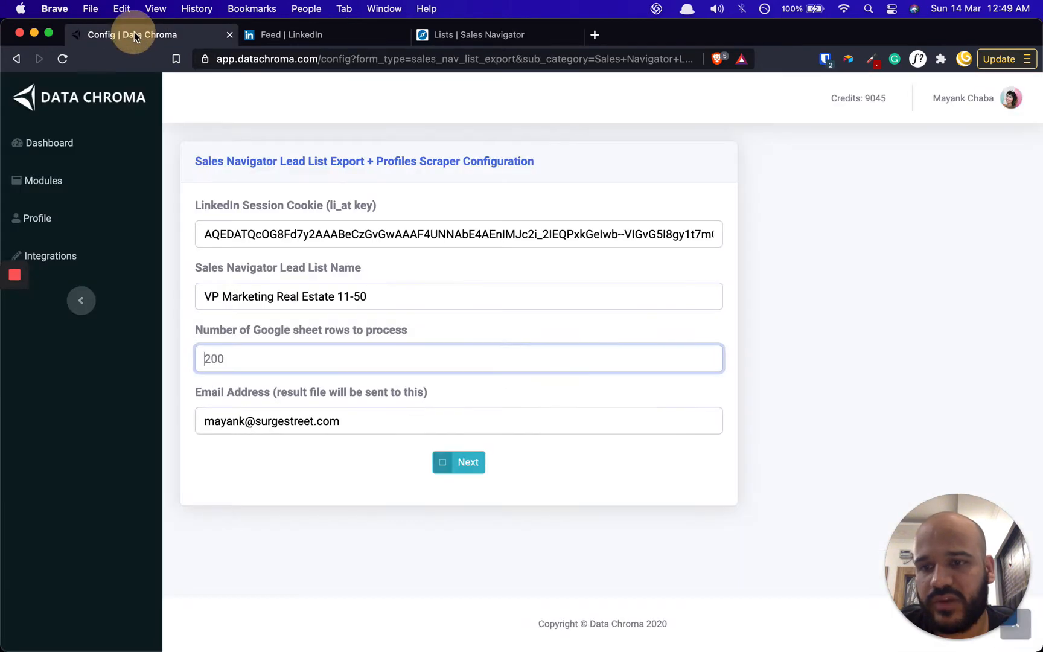
left_click(483, 326)
left_click(467, 40)
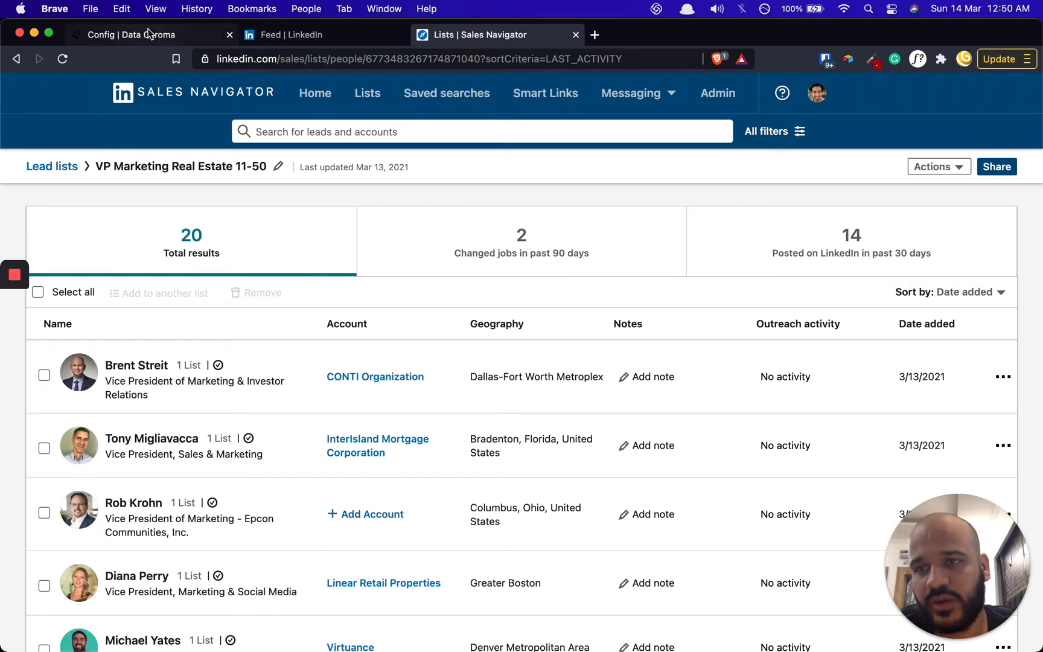
left_click(172, 28)
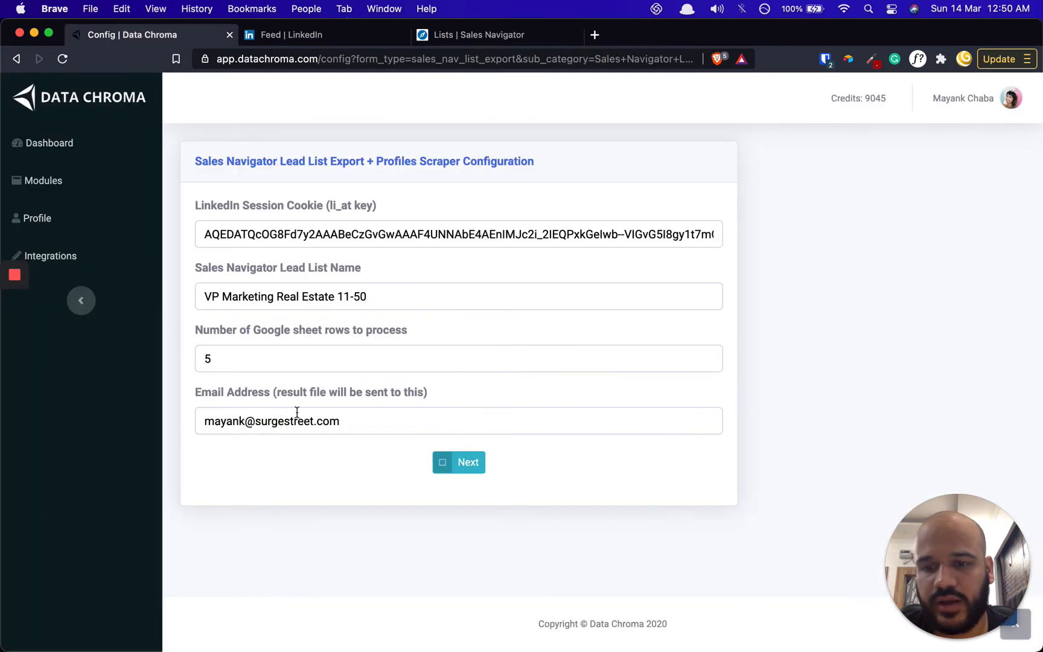
Check the result e-mail address field and submit the Sales Navigator Lead List Export + Profiles Scraper configuration.
left_click_drag(199, 392, 272, 393)
left_click(310, 397)
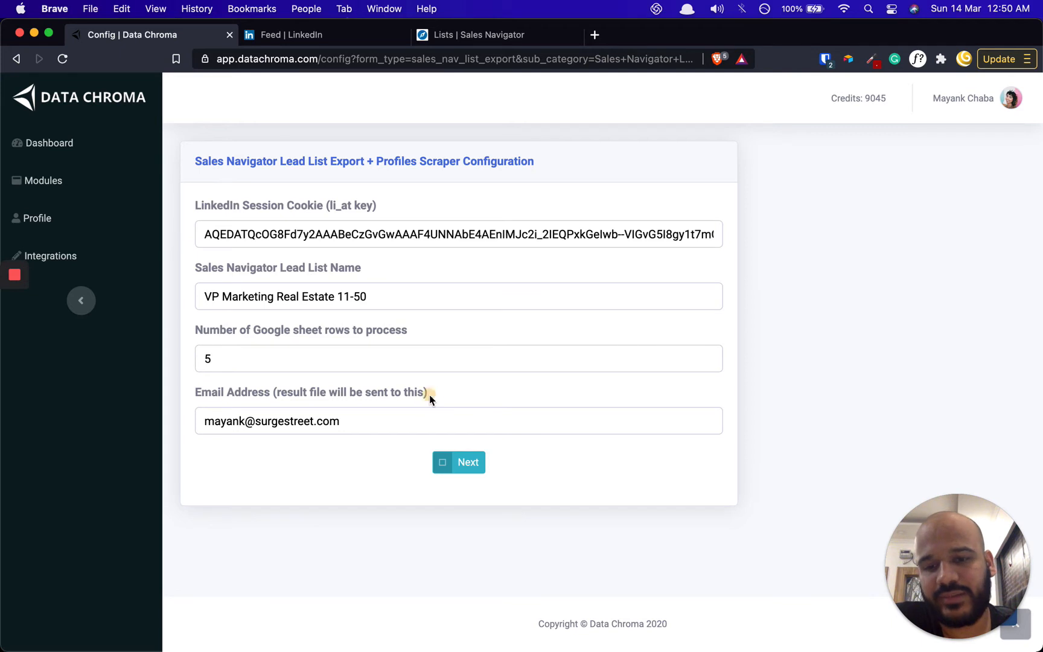
left_click_drag(429, 394, 335, 400)
left_click(295, 397)
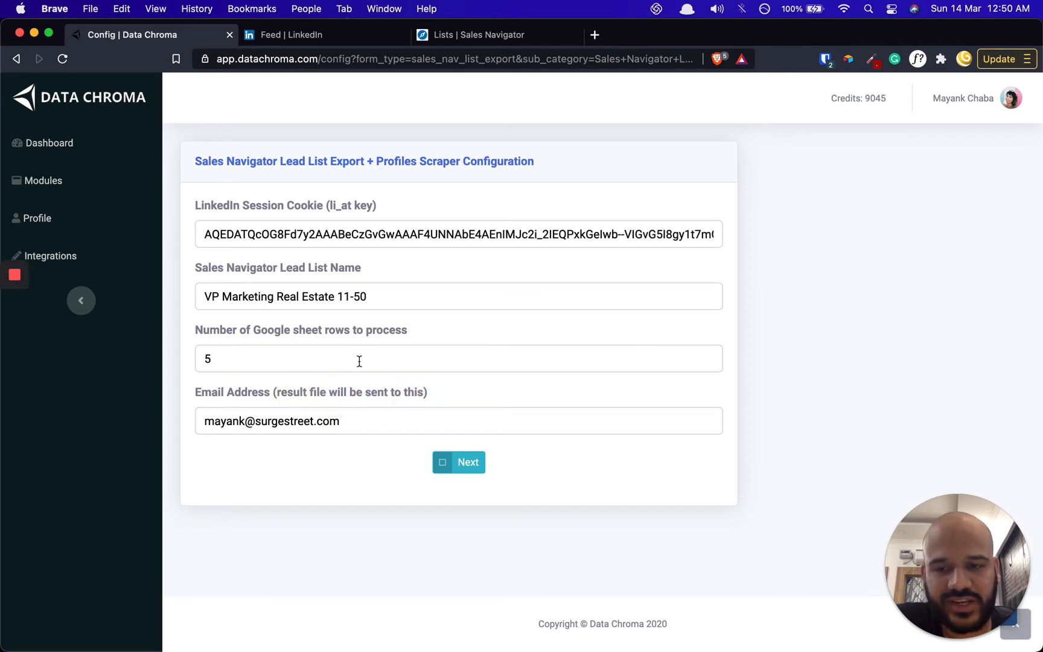
left_click(477, 460)
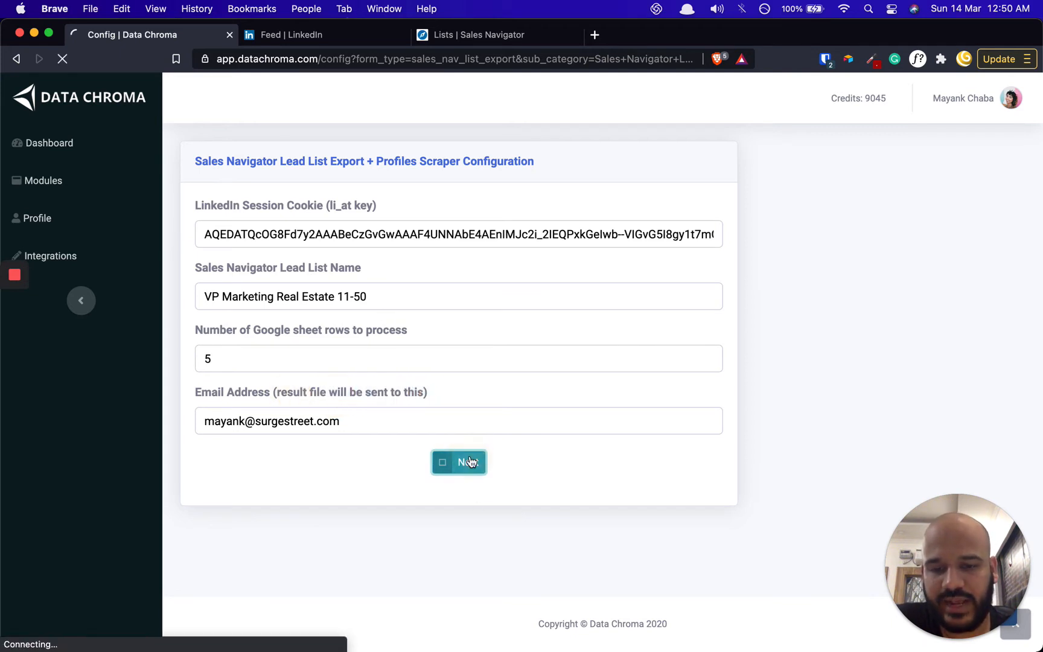
left_click_drag(999, 551, 48, 571)
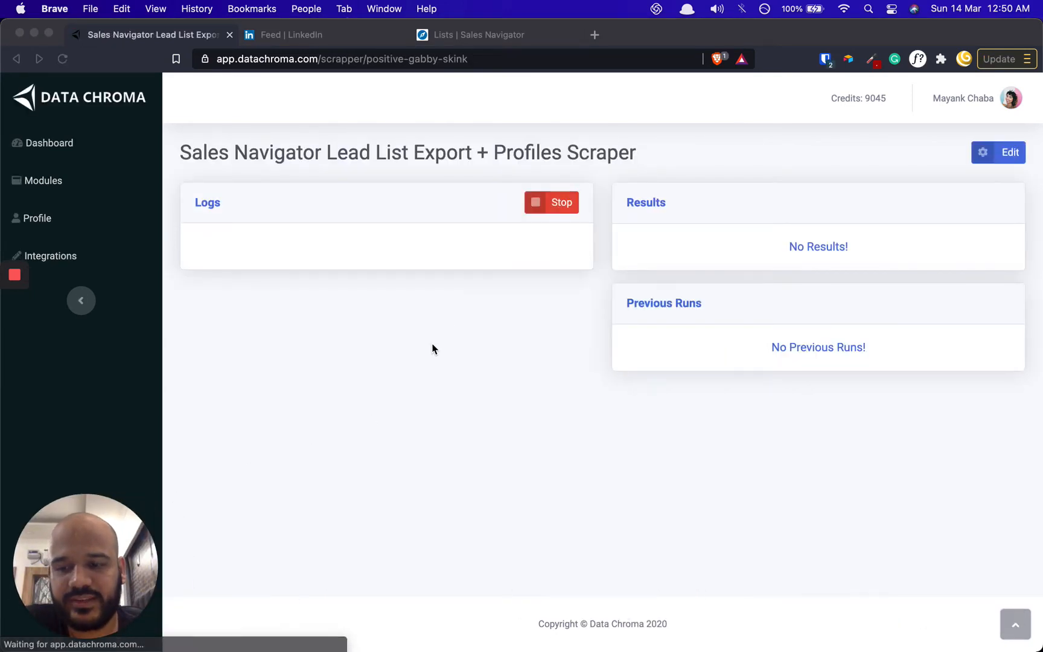
left_click(547, 213)
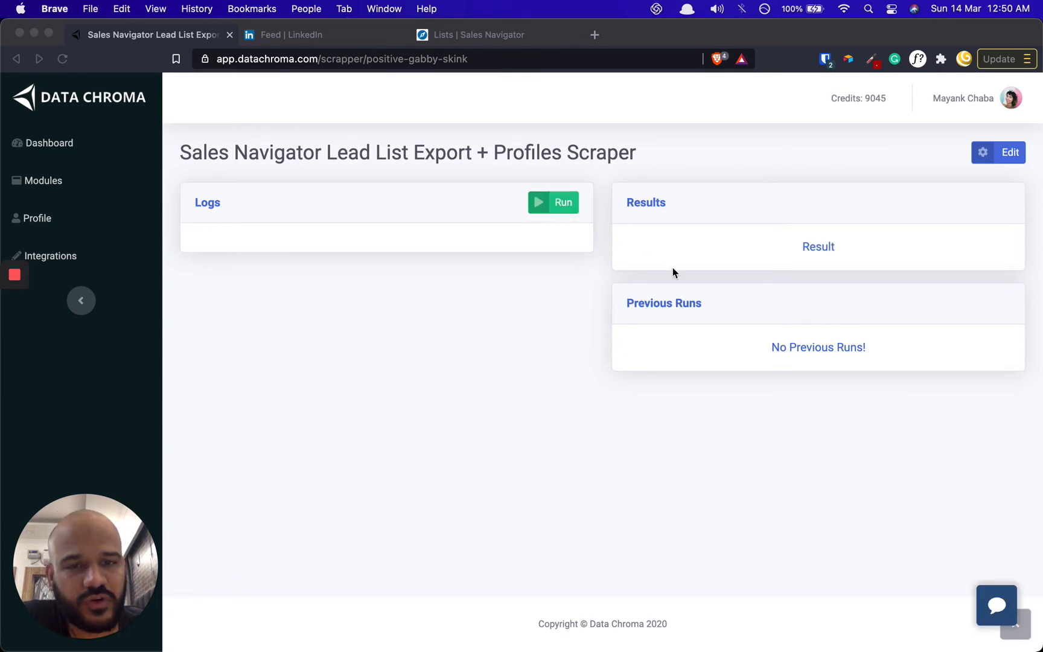
left_click(690, 284)
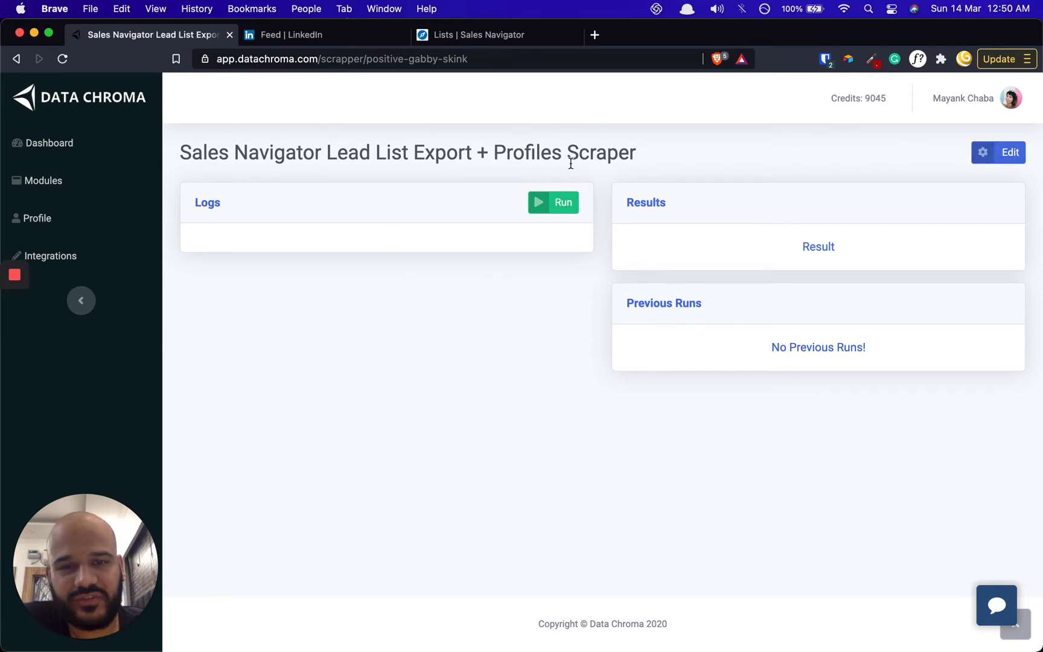
left_click_drag(634, 158, 314, 157)
left_click(444, 157)
left_click(313, 159)
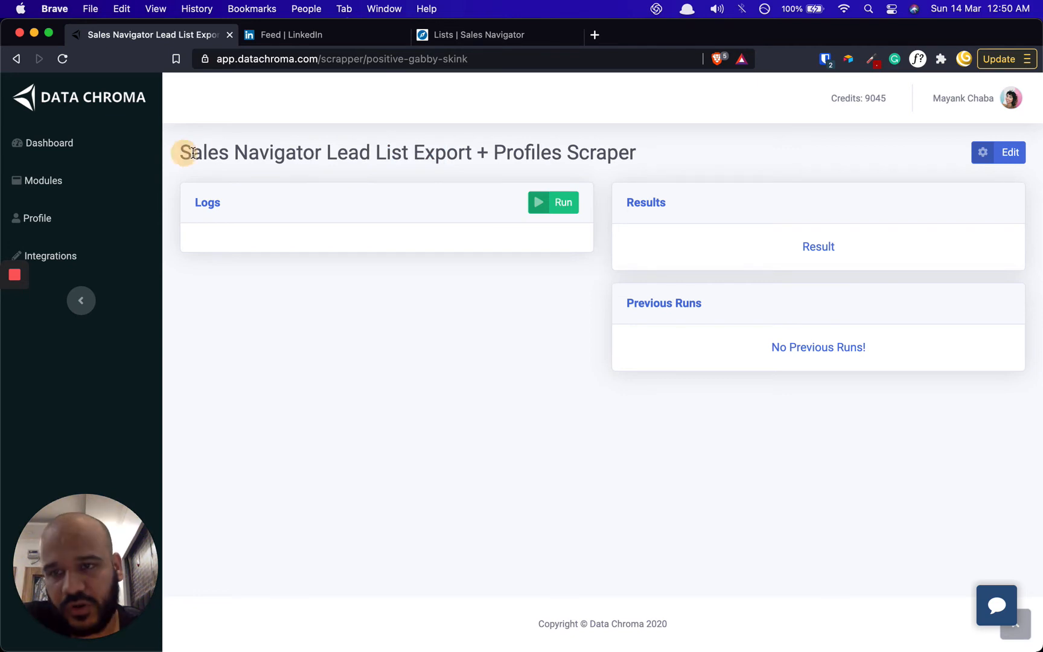
left_click_drag(193, 152, 291, 154)
left_click(338, 157)
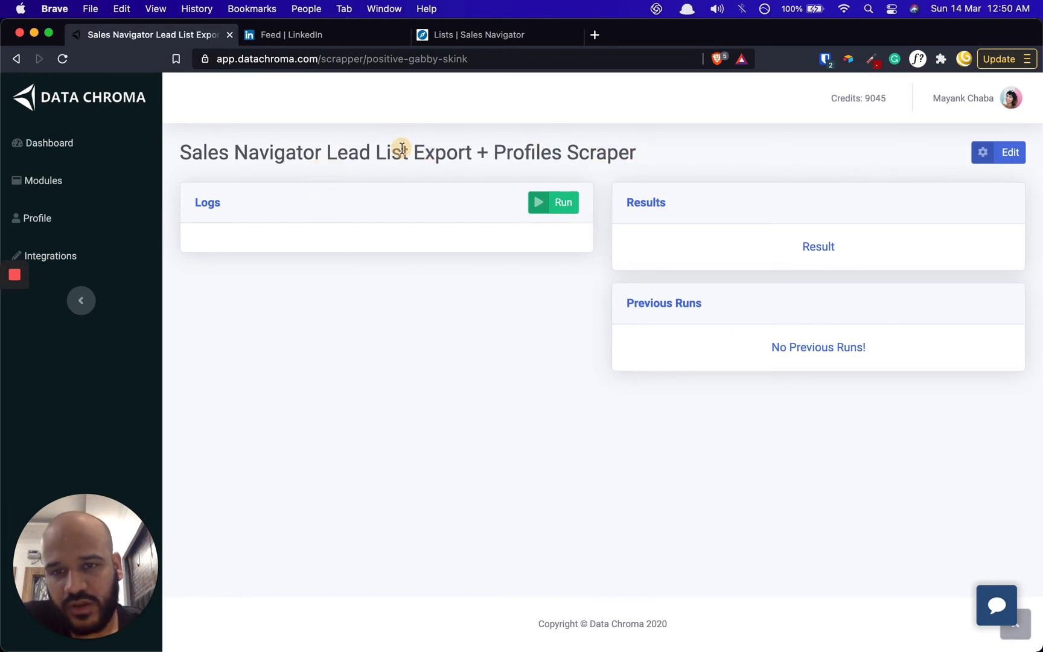
left_click(583, 356)
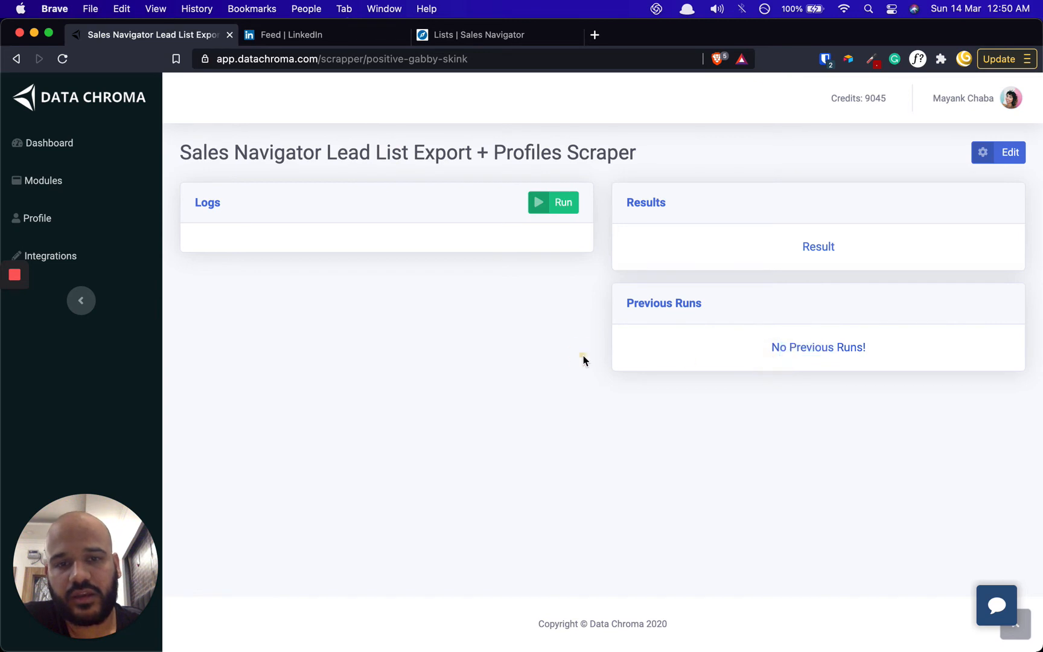
Run the Sales Navigator Lead List Export + Profiles Scraper and follow its login and row-by-row scraping progress in the logs.
left_click(559, 207)
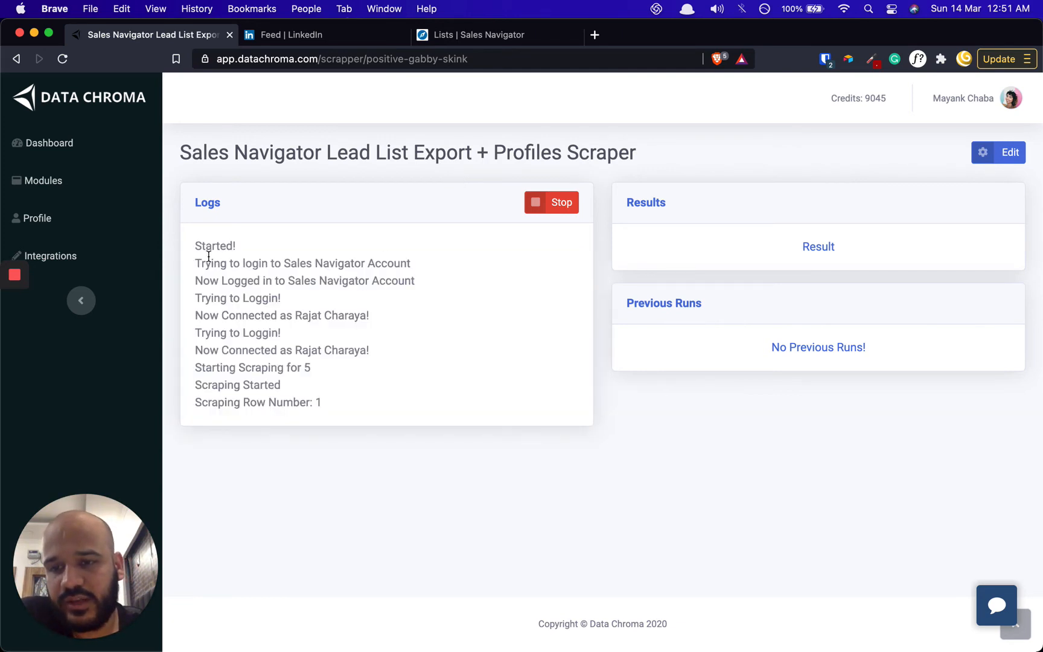
left_click_drag(198, 247, 237, 300)
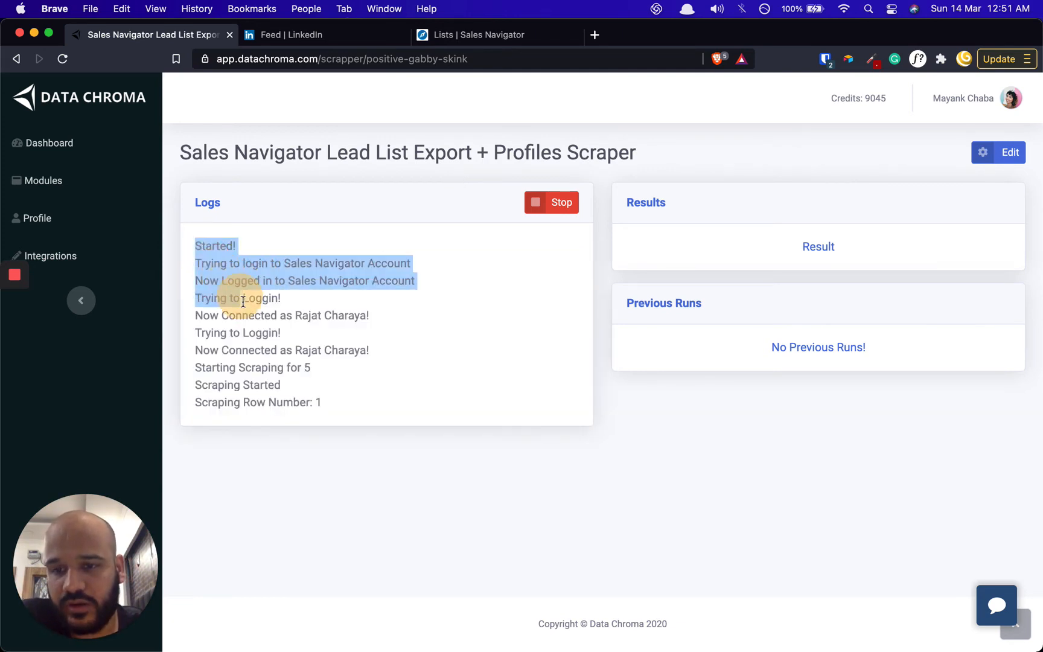
left_click(300, 309)
left_click_drag(372, 315, 261, 316)
left_click(280, 323)
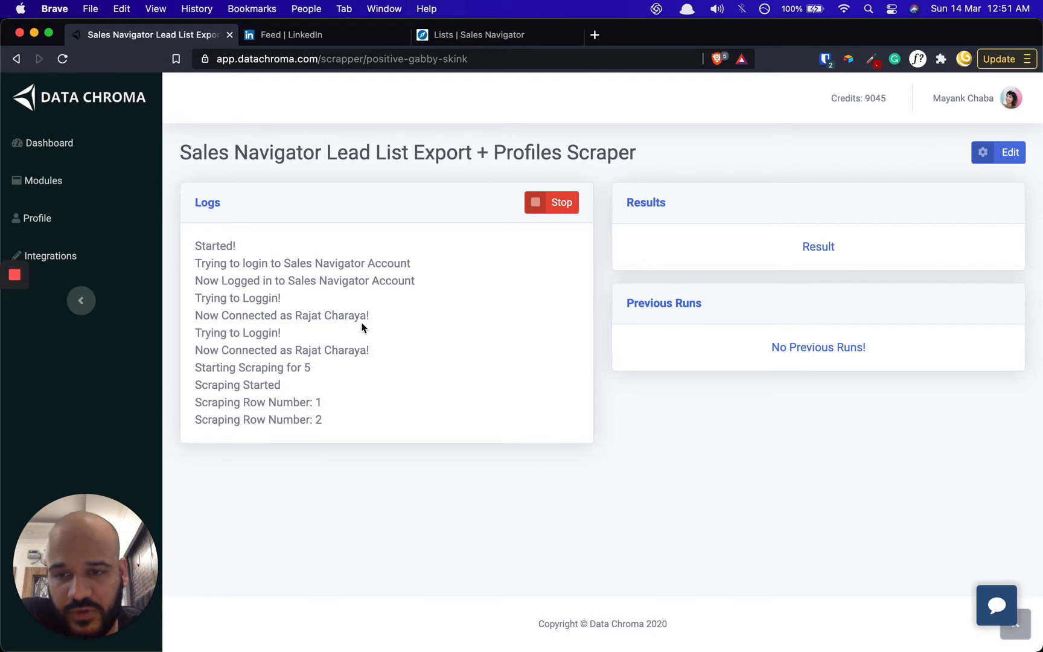
left_click_drag(232, 368, 294, 366)
left_click(299, 366)
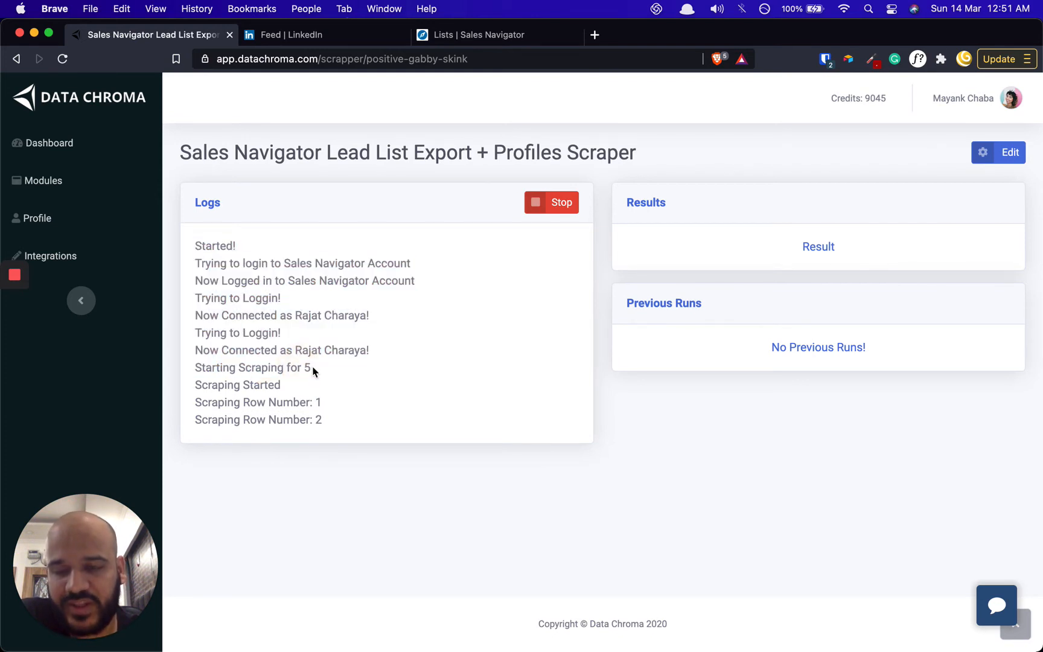
left_click(305, 366)
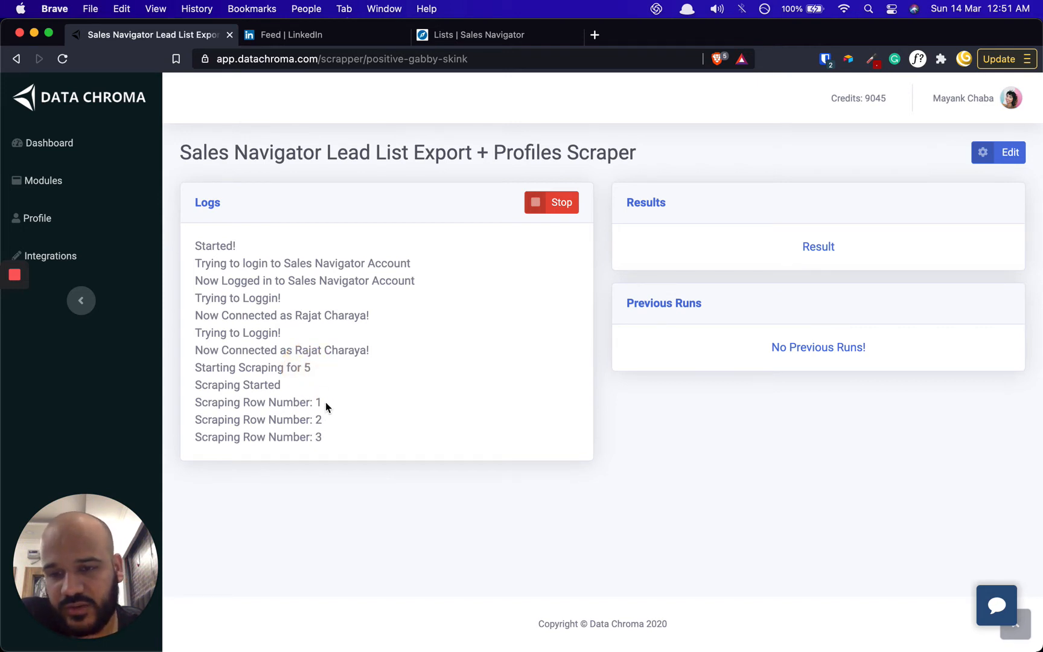
left_click_drag(311, 401, 272, 402)
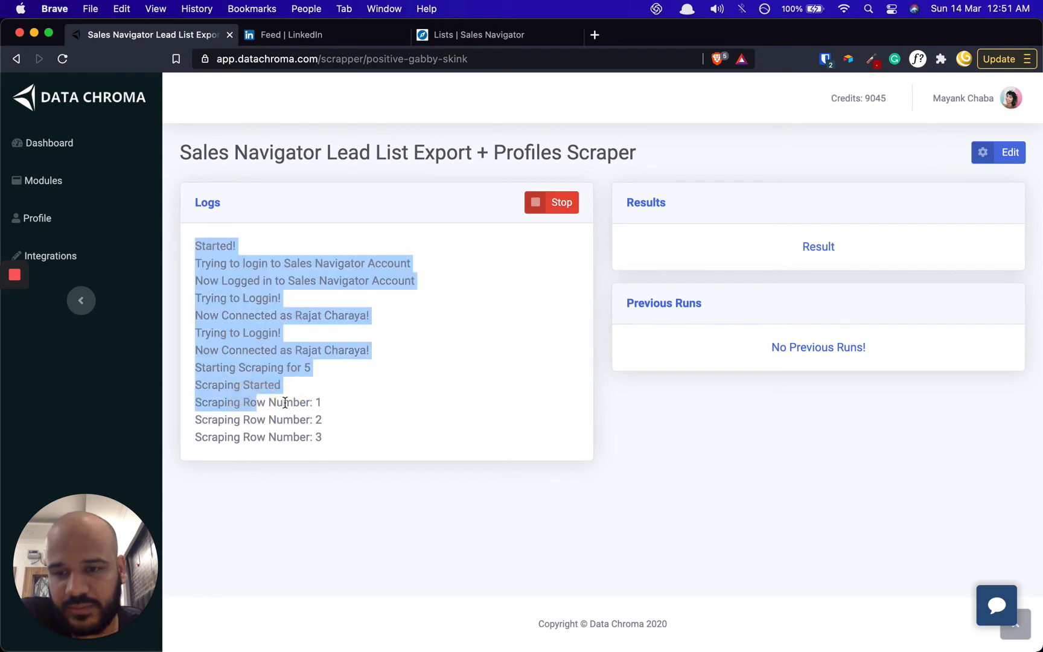
Follow the row-by-row scraping log and review the leads in the Sales Navigator list while the scraper runs.
left_click(274, 402)
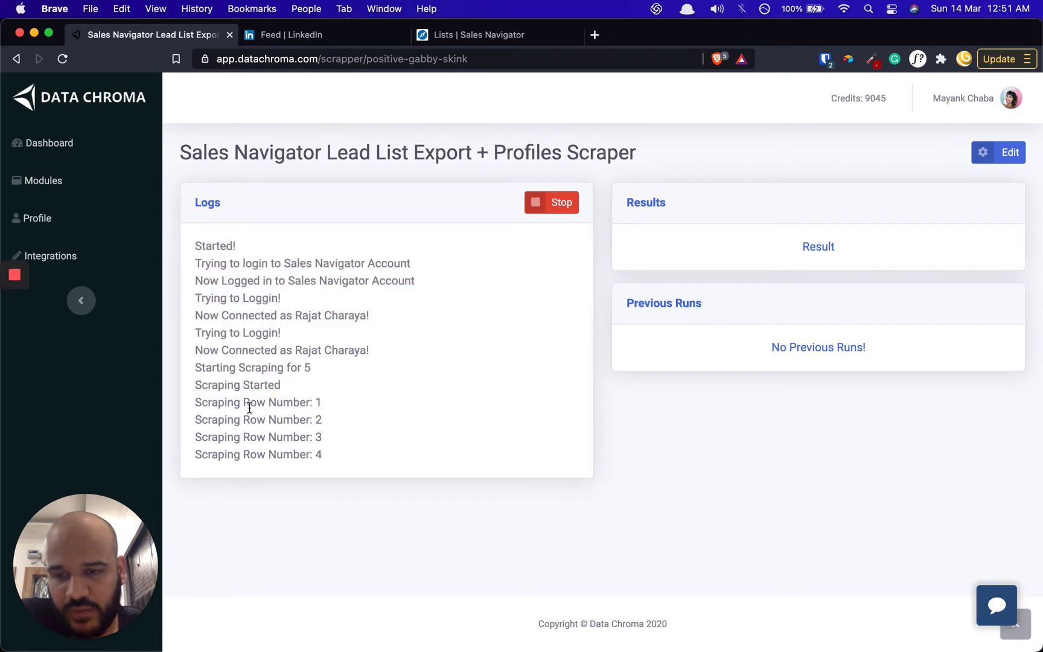
double_click(258, 403)
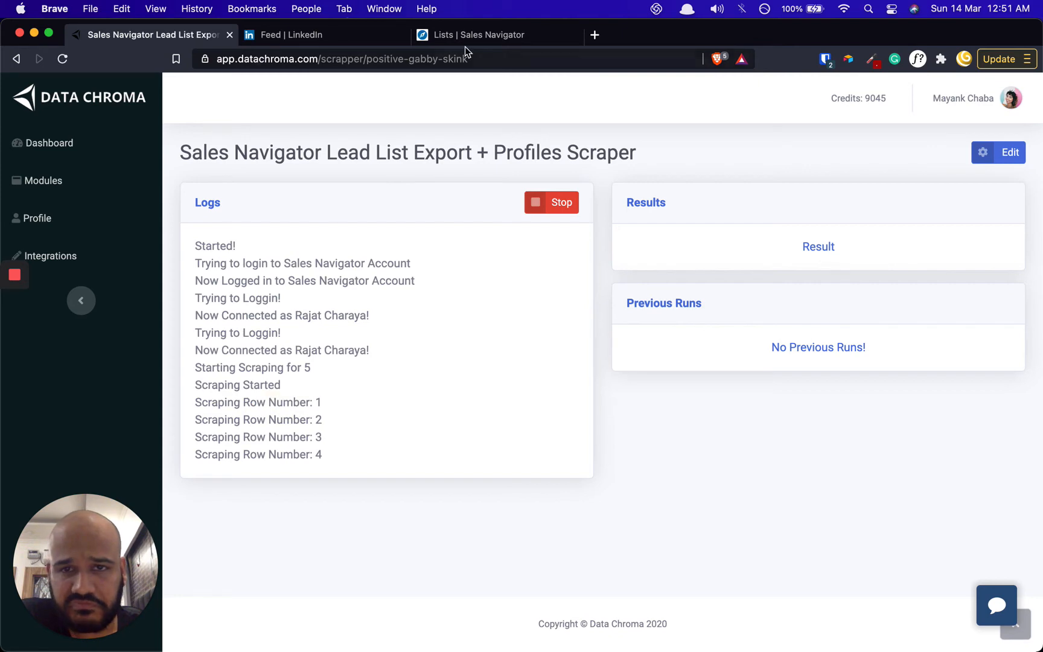
left_click(482, 36)
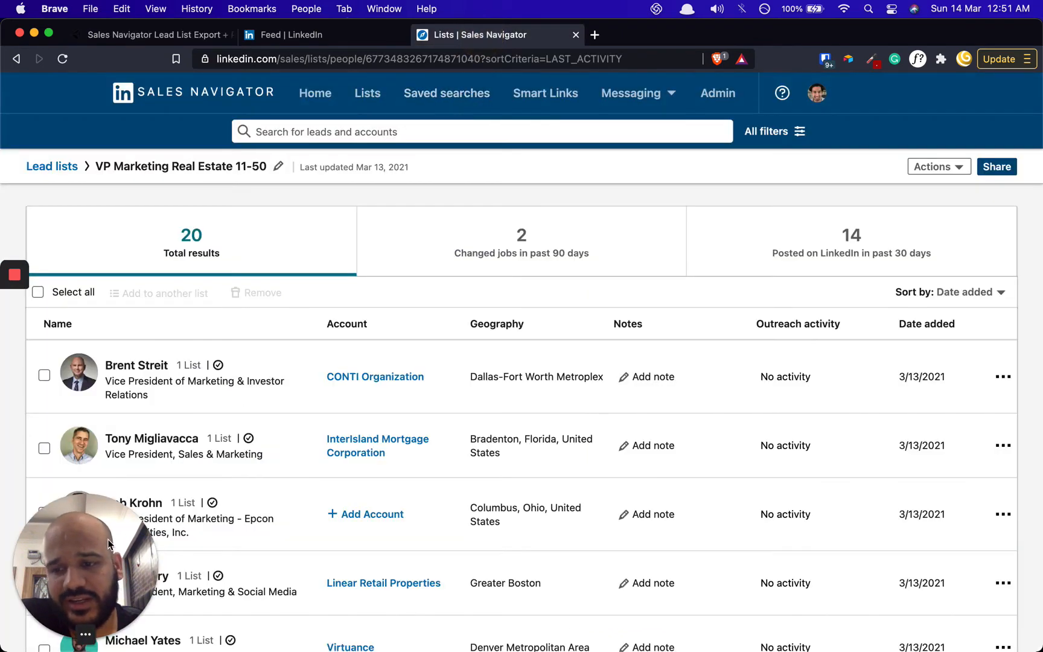
left_click_drag(105, 606, 1020, 643)
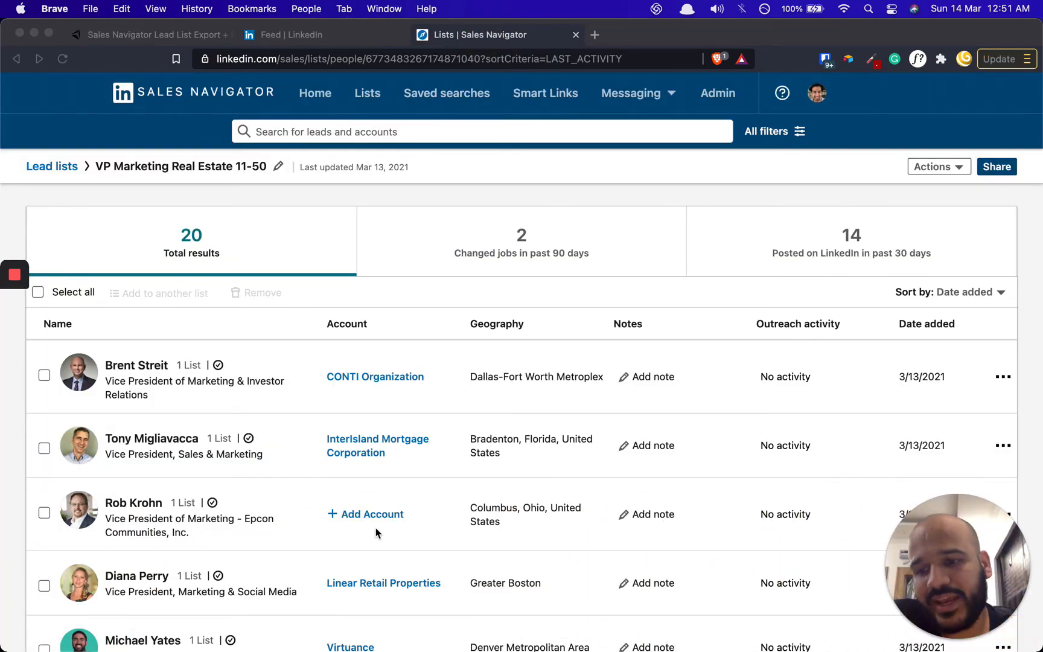
scroll(375, 527, "down", 1)
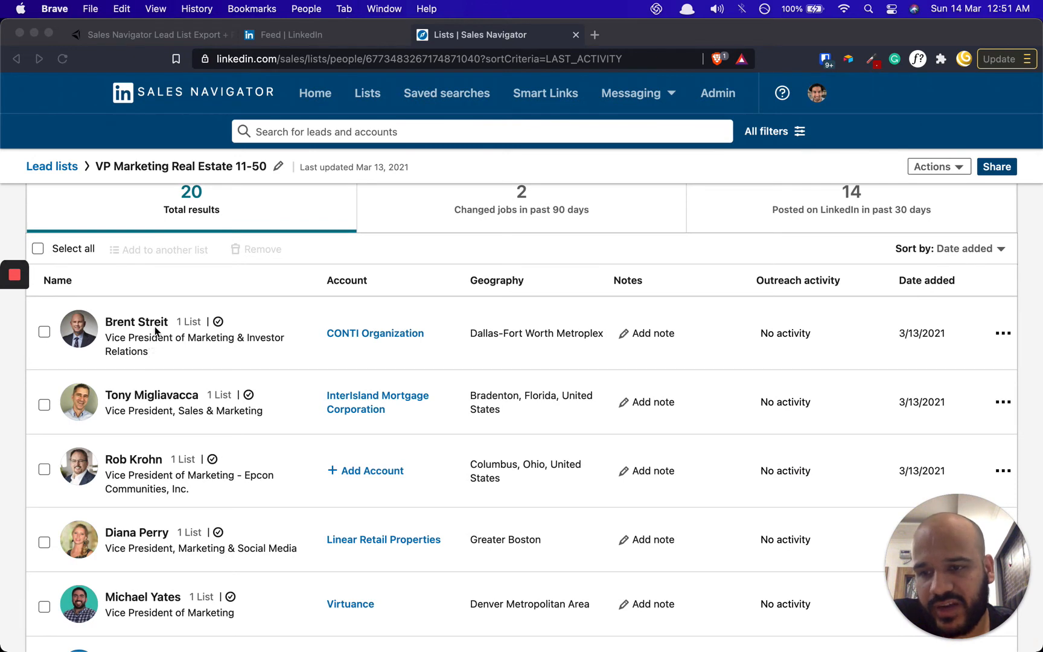
left_click(155, 310)
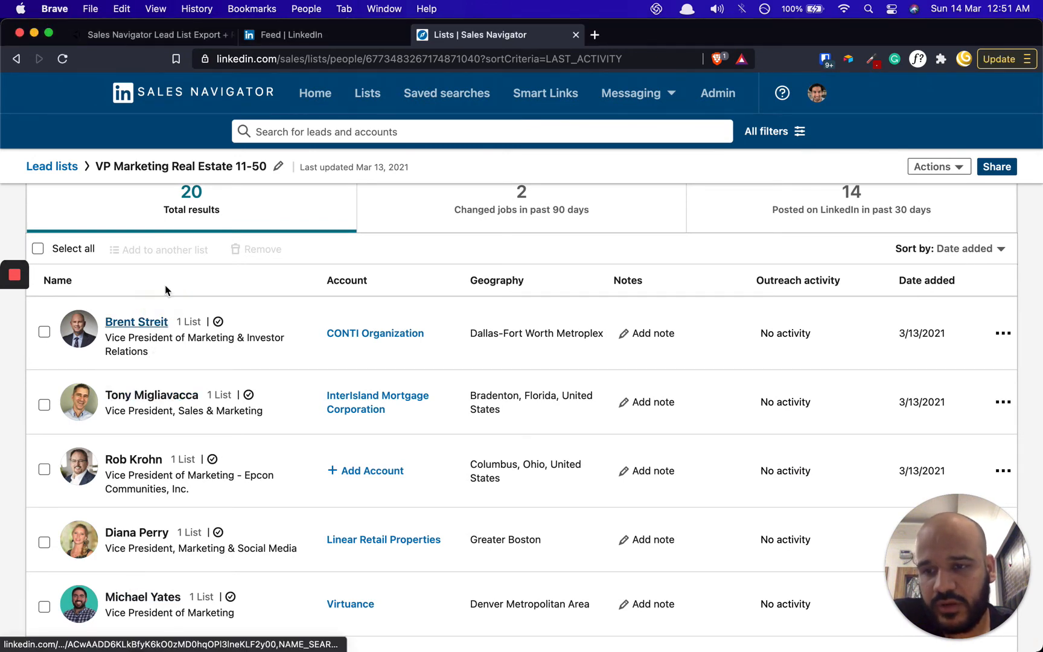
Check in the Data Chroma logs that scraping is completed and download the result file.
left_click(167, 35)
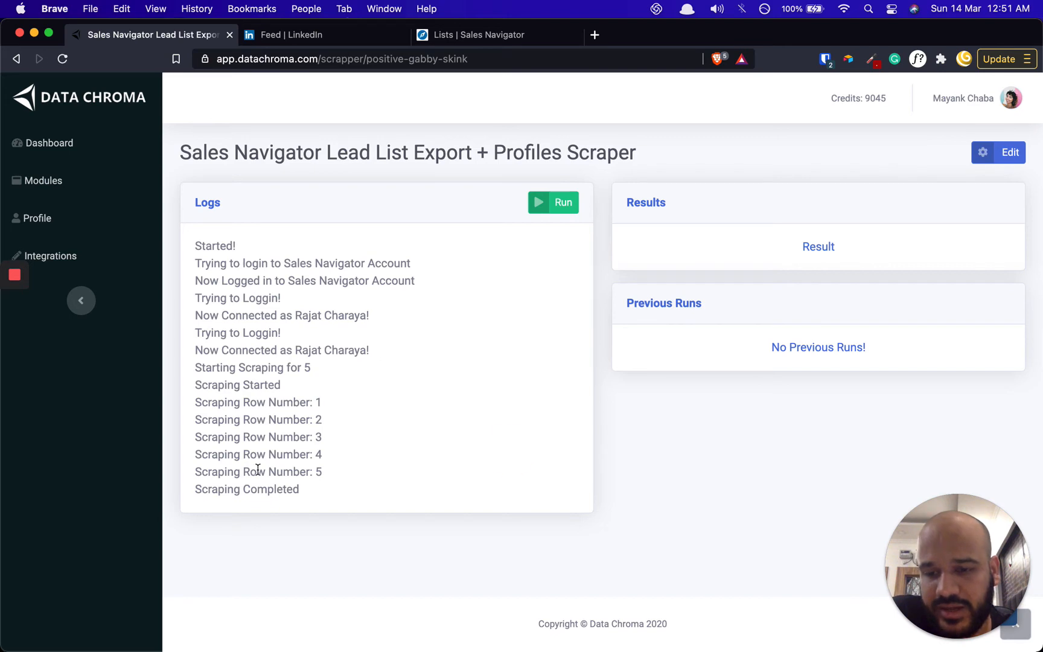
left_click_drag(295, 487, 186, 494)
left_click(187, 495)
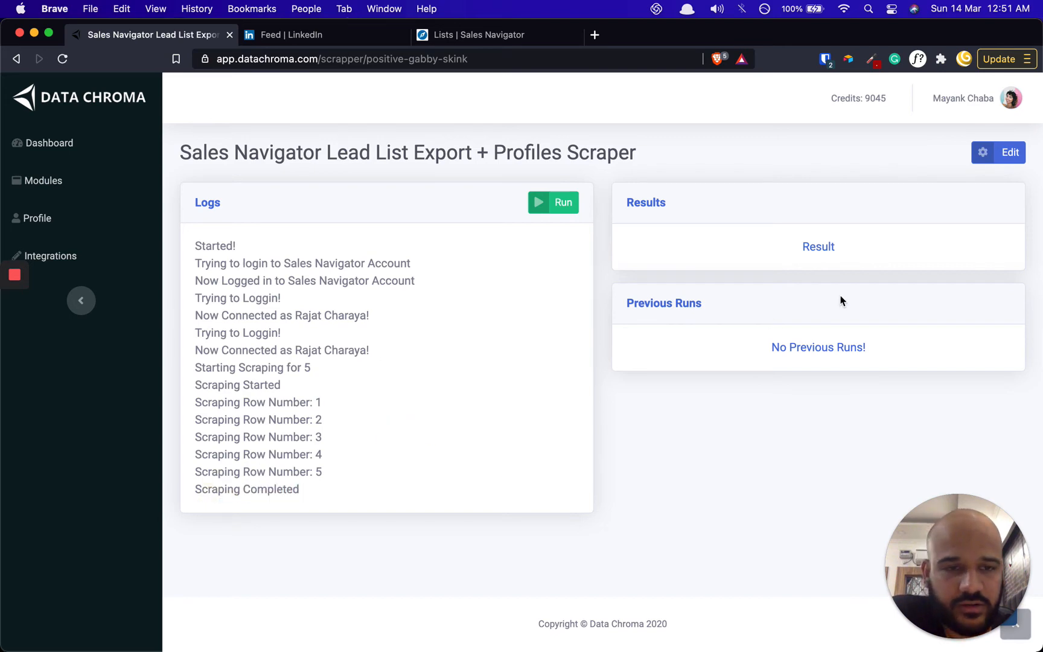
left_click(818, 247)
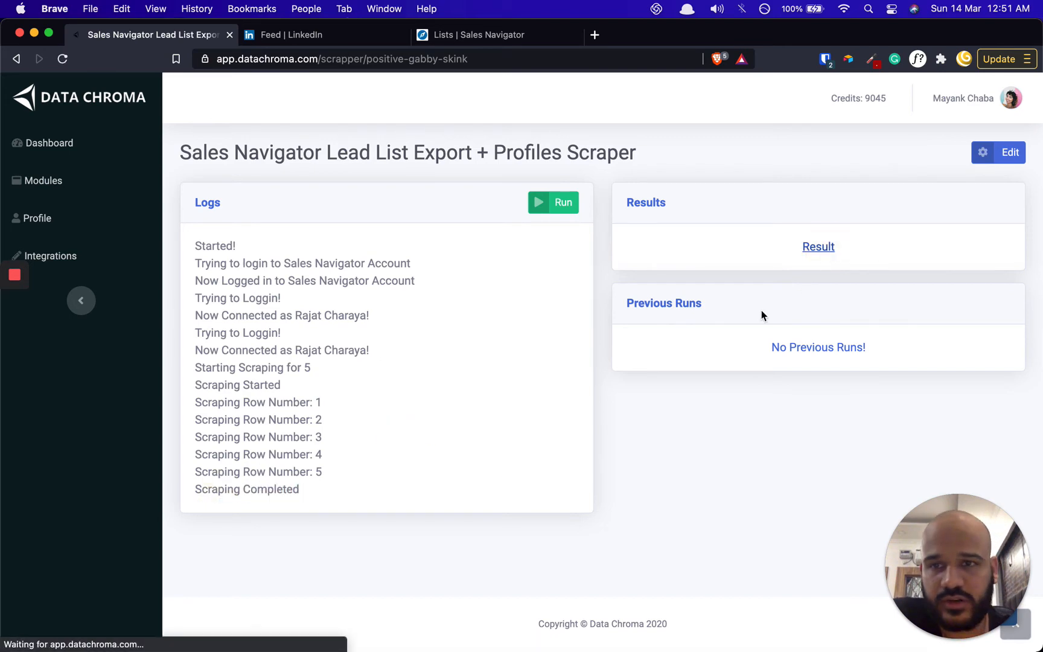
key("Return")
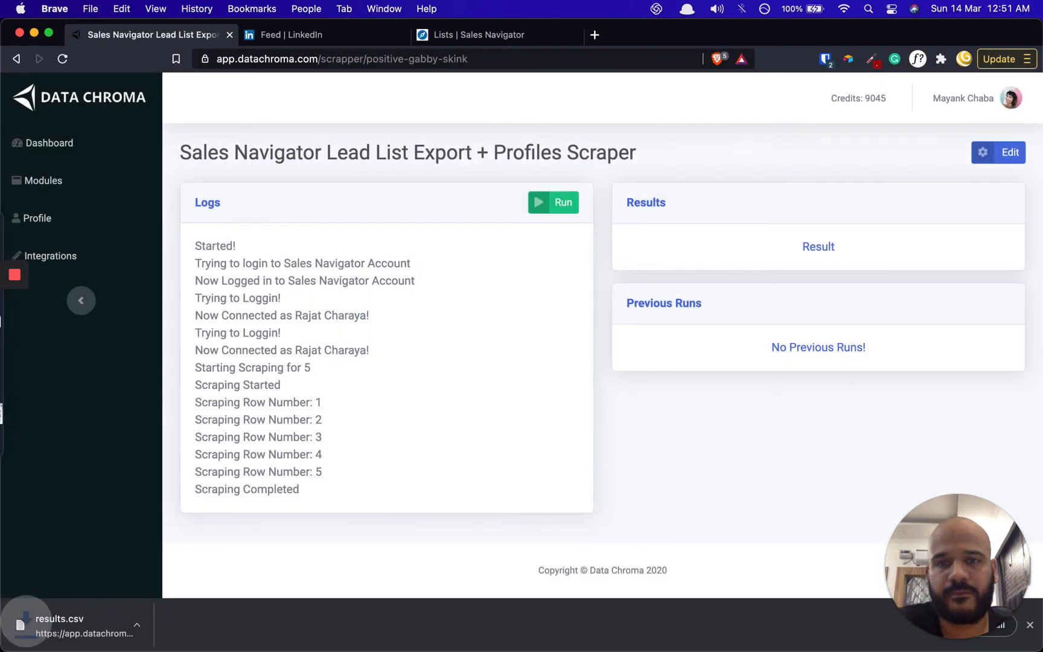
Create a blank Google Sheets spreadsheet through sheet.new in a separate browser tab.
key("super+t")
type("sheet")
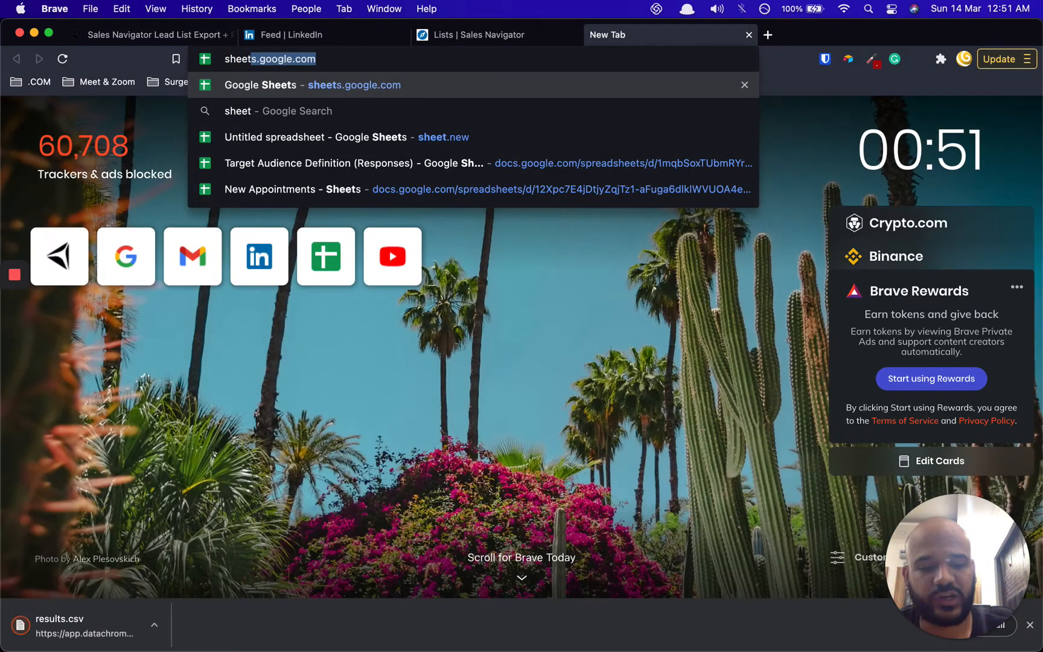
type(".new")
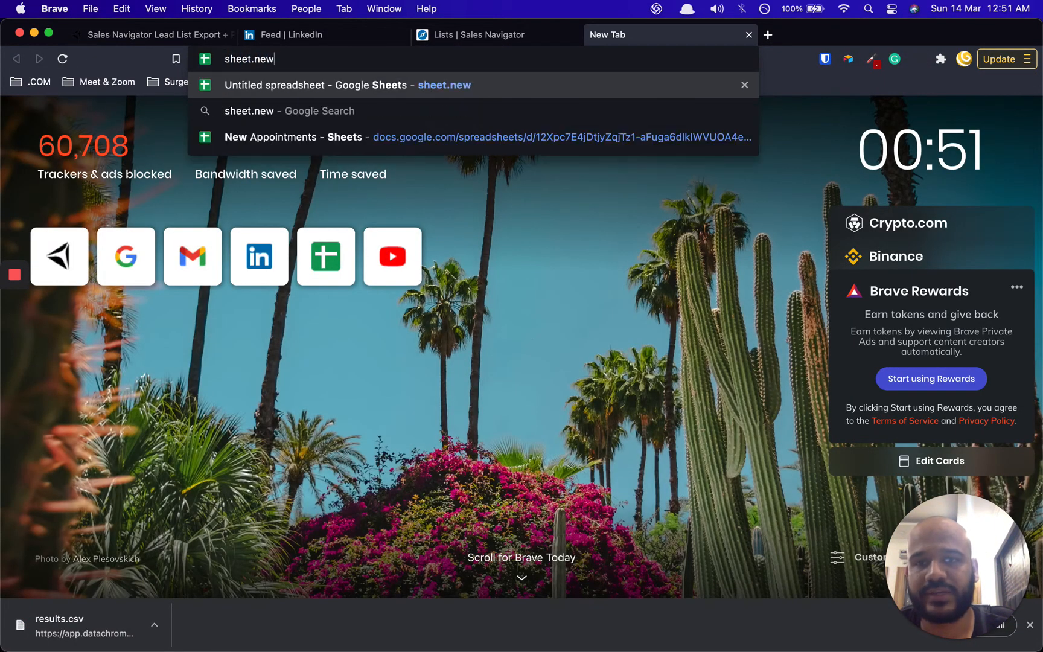
key("Return")
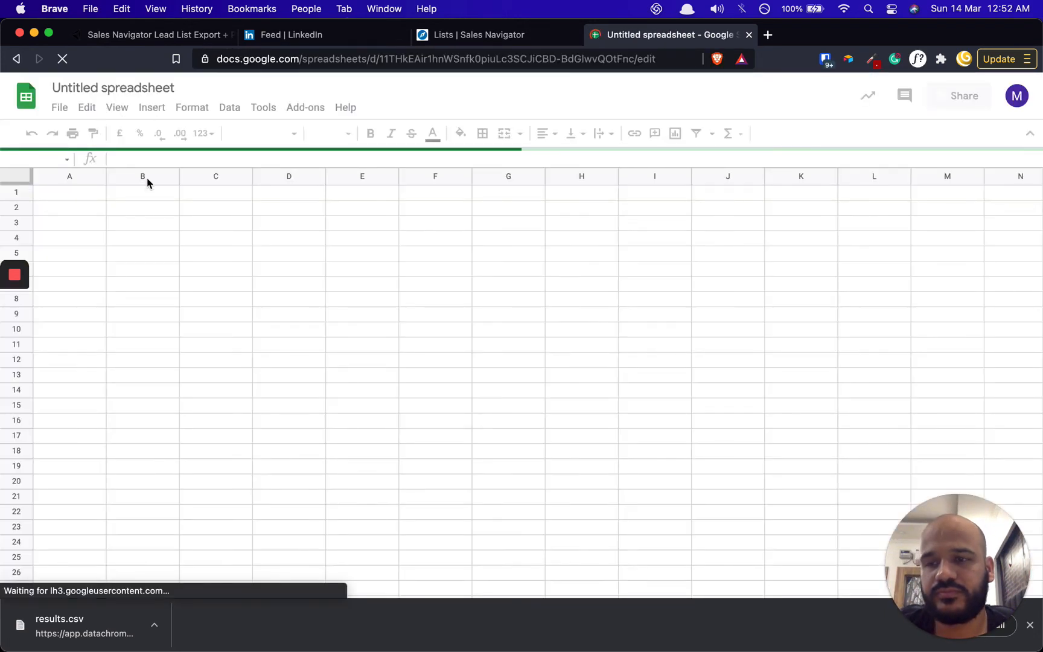
Import the downloaded results.csv into the spreadsheet, appending it to the current sheet with automatic separator detection.
left_click(59, 109)
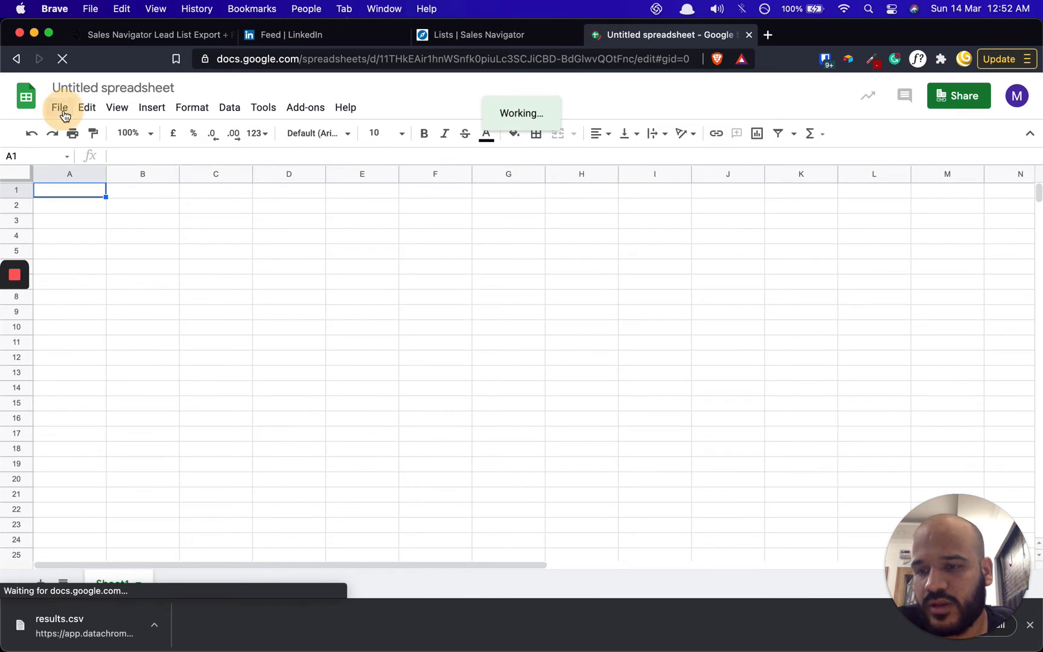
left_click(104, 215)
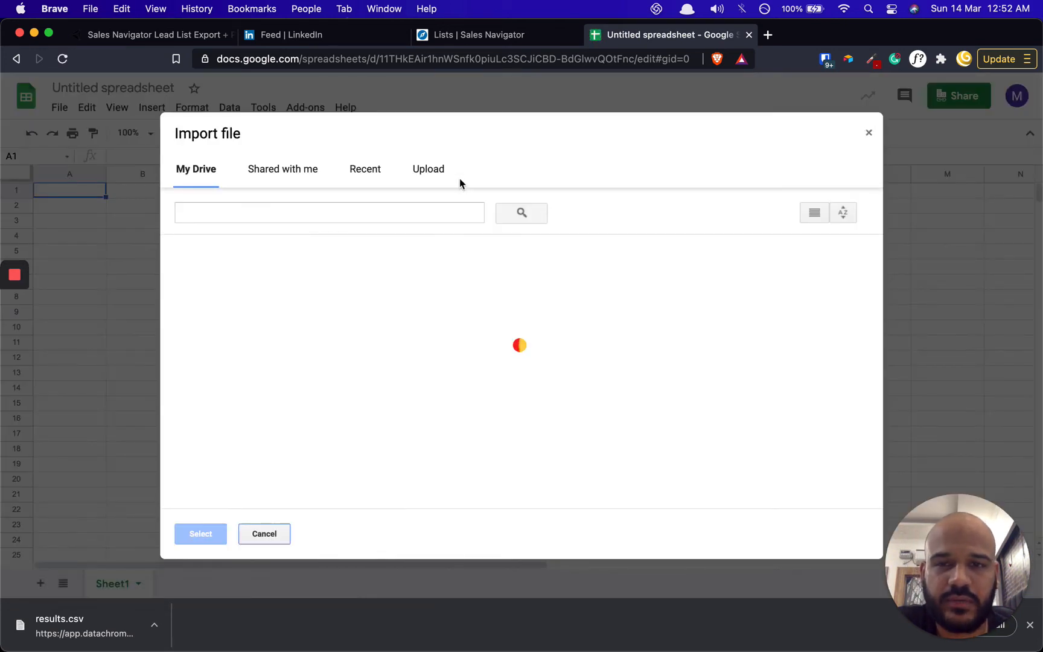
left_click(437, 174)
left_click_drag(83, 613, 449, 417)
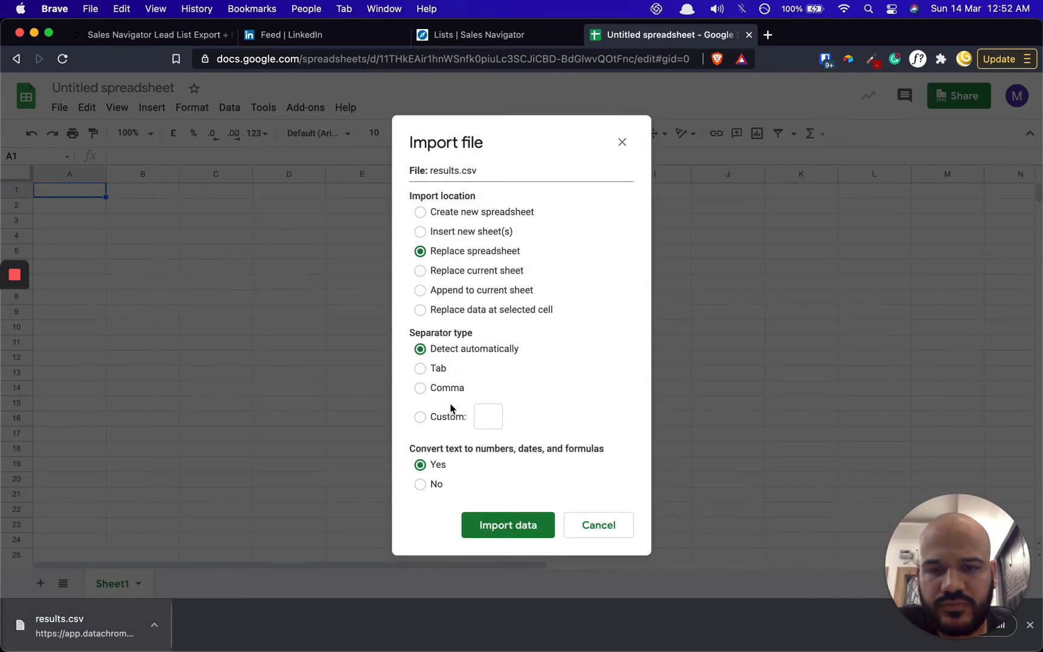
left_click(488, 291)
left_click(483, 525)
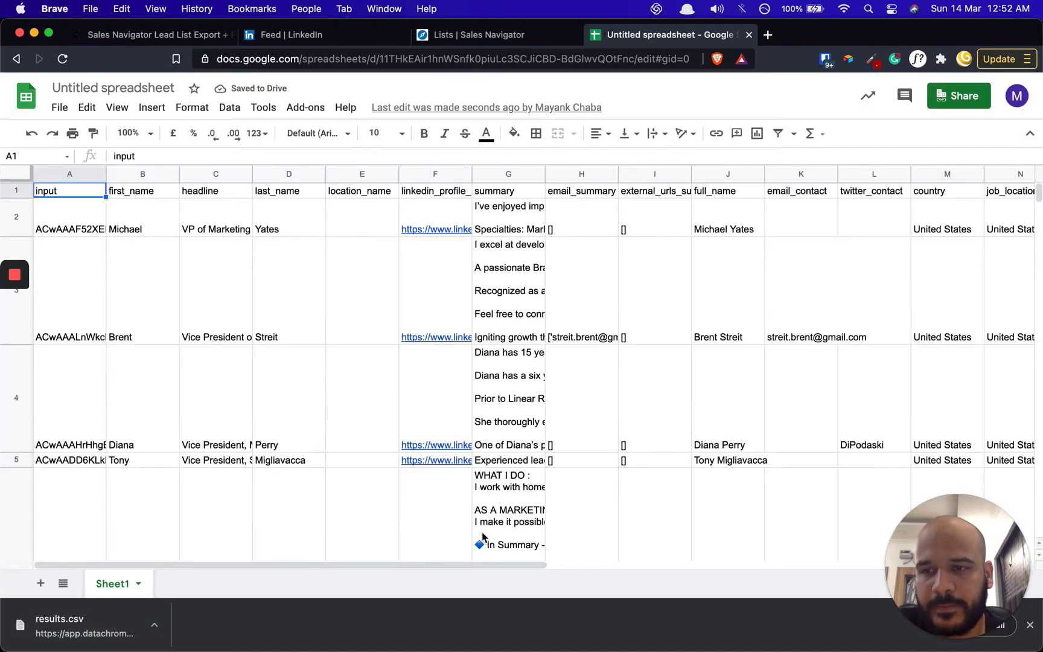
Review the first_name entries of the imported profiles row by row.
left_click(136, 225)
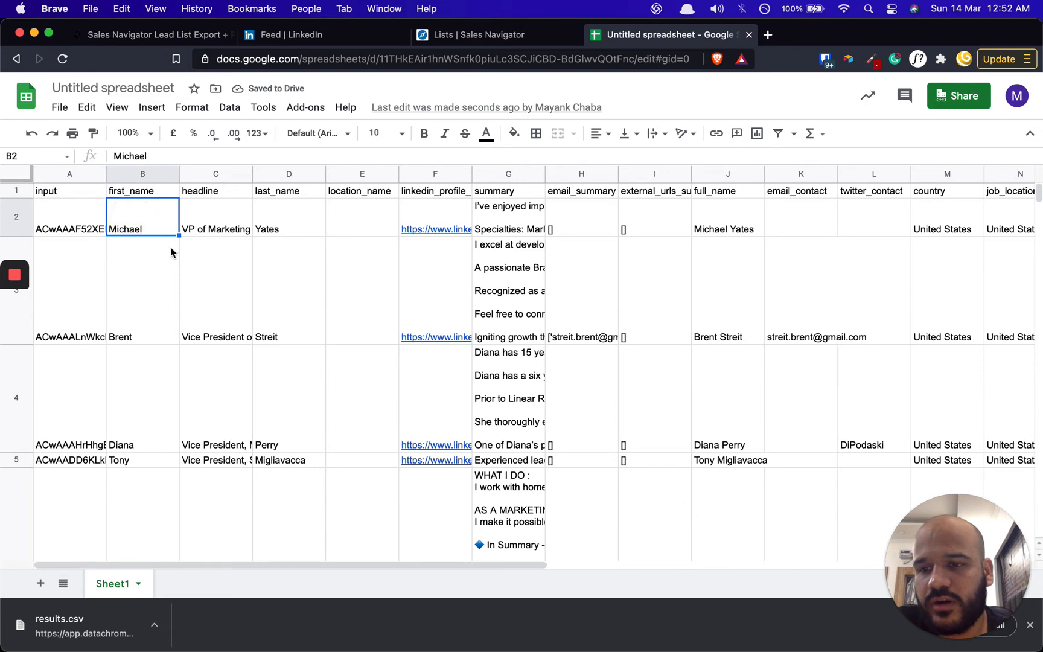
left_click(145, 324)
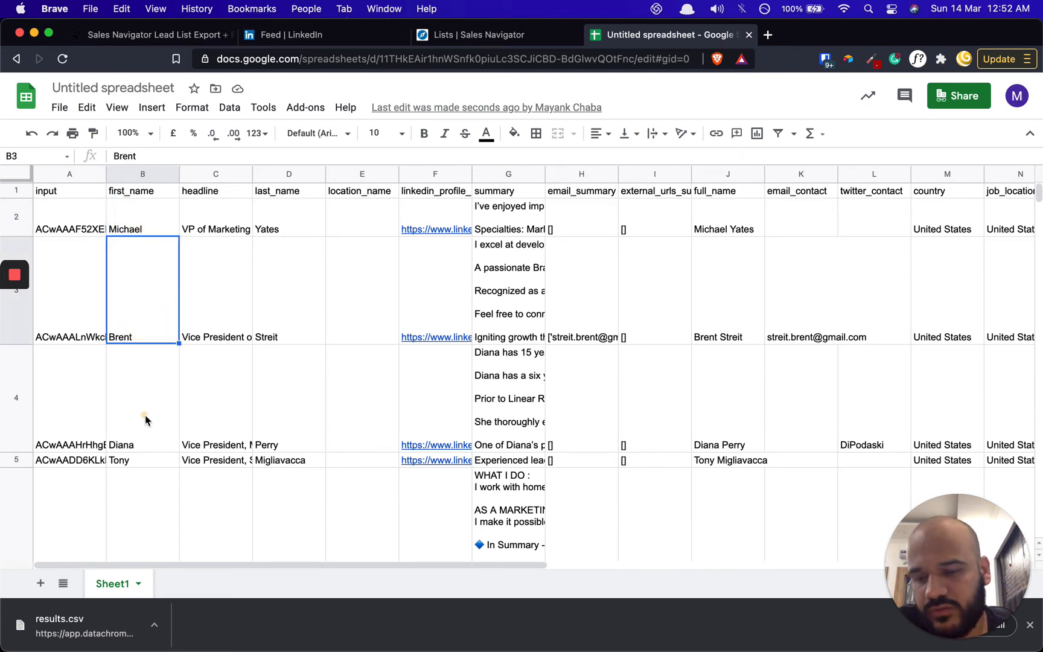
left_click(145, 419)
scroll(151, 391, "down", 2)
left_click(147, 408)
scroll(147, 407, "down", 3)
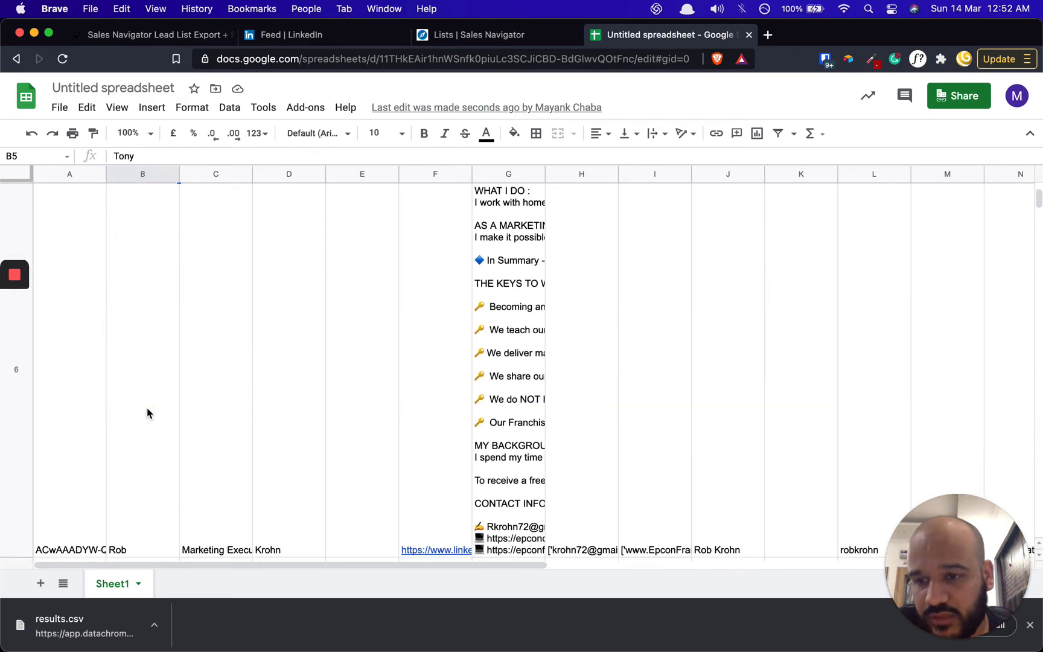
scroll(147, 408, "up", 3)
Compare the exported profiles with the leads in the Sales Navigator list and the Data Chroma scraping log.
left_click(458, 34)
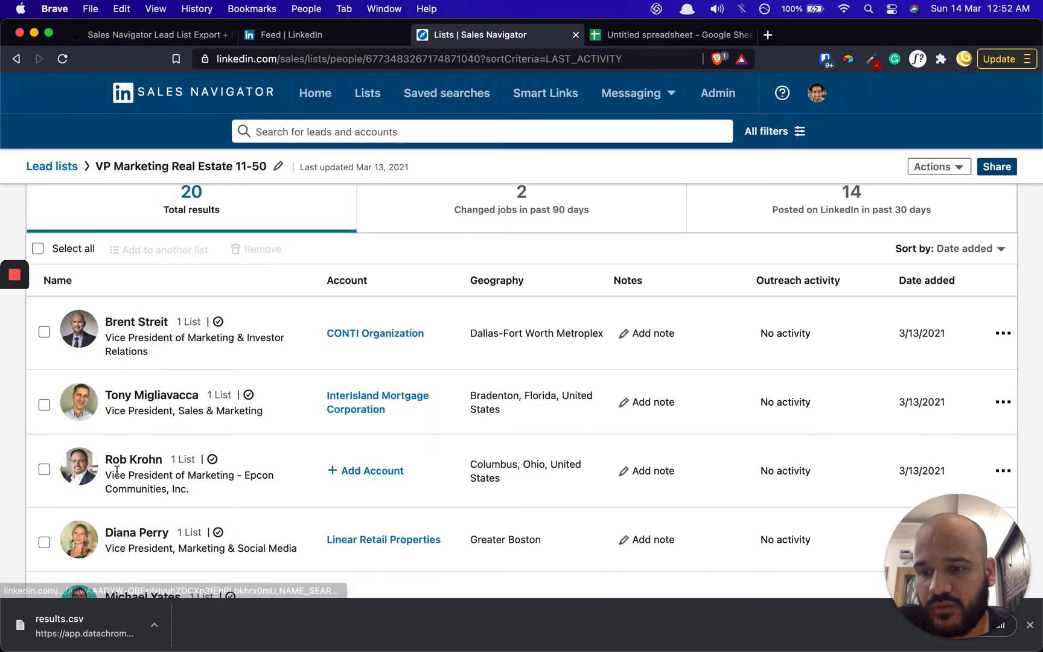
scroll(117, 471, "down", 1)
scroll(139, 513, "up", 2)
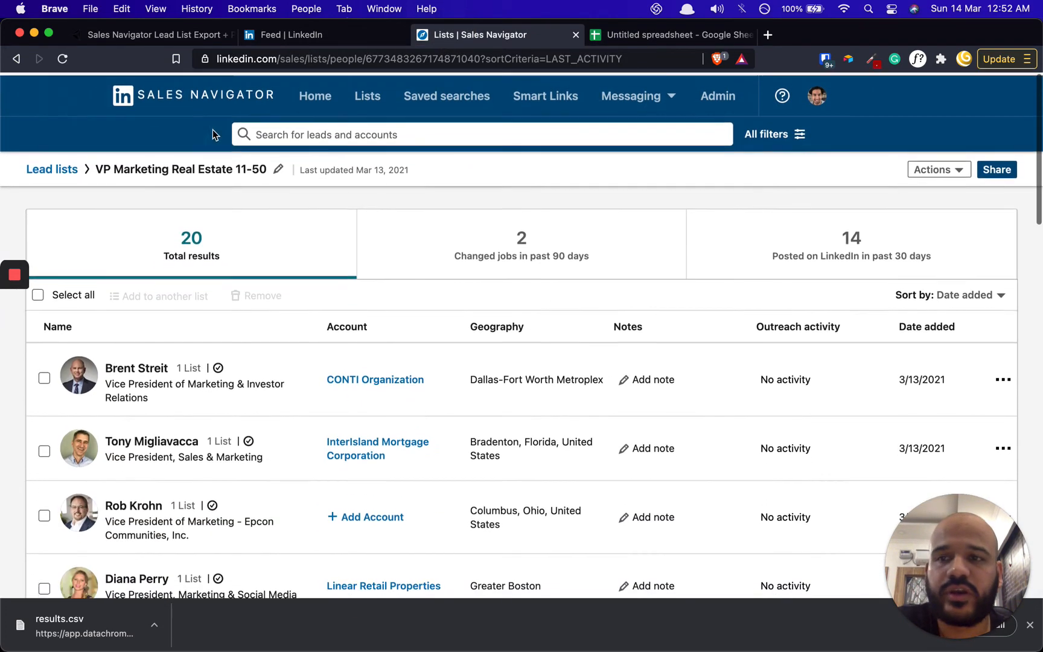
left_click(150, 37)
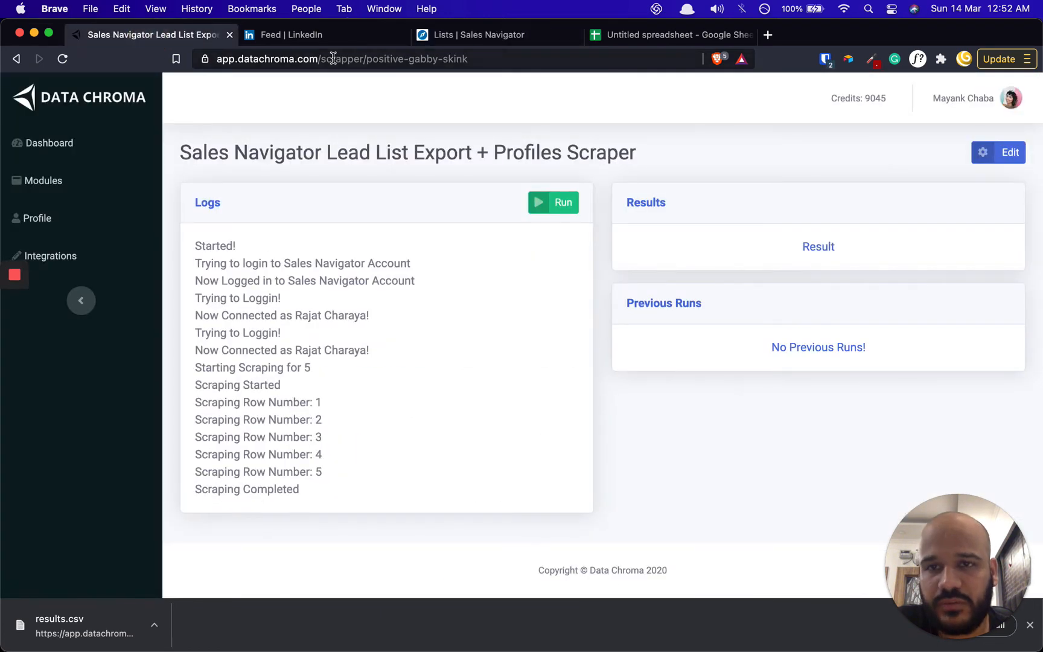
Examine the first exported profile's first name and full headline in row 2 of the Google Sheets spreadsheet.
left_click(624, 35)
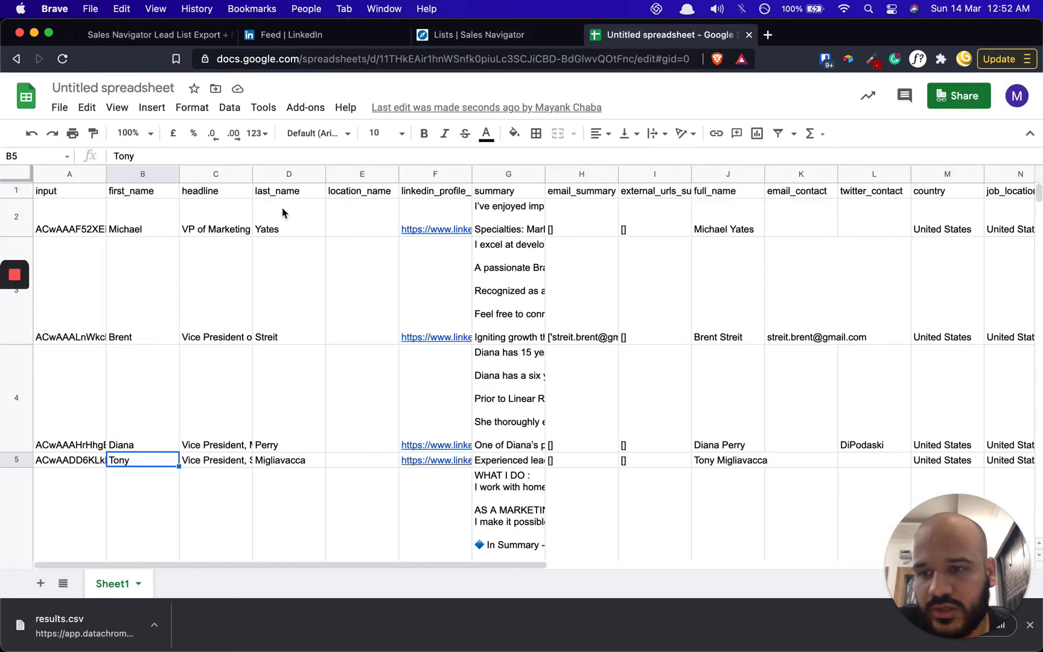
left_click(164, 230)
key("Up")
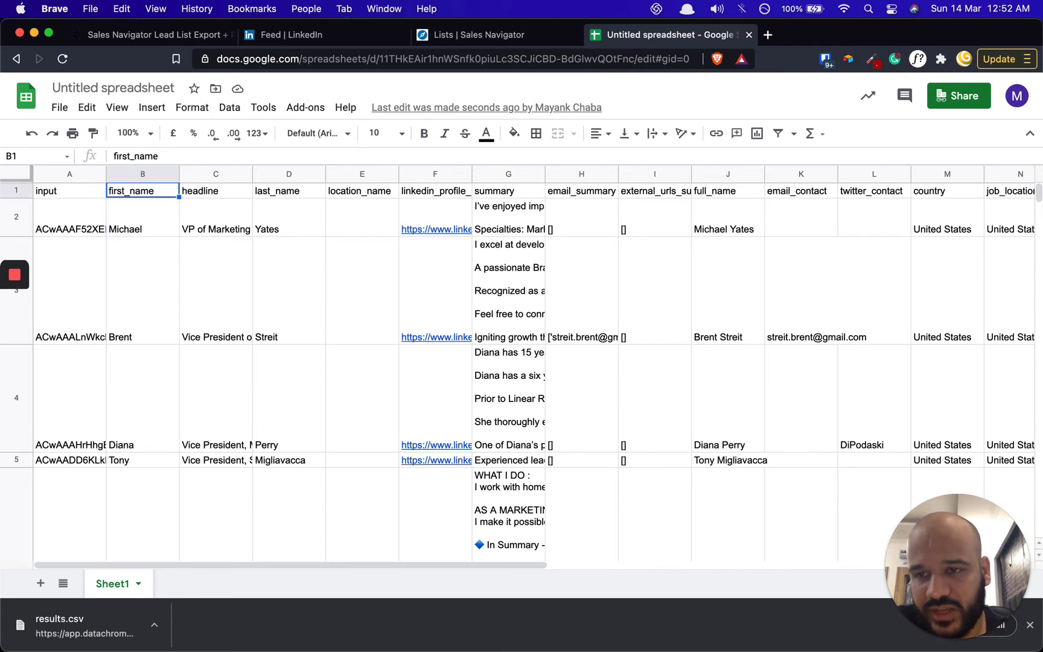
key("Left")
key("Down")
key("Right")
key("Right")
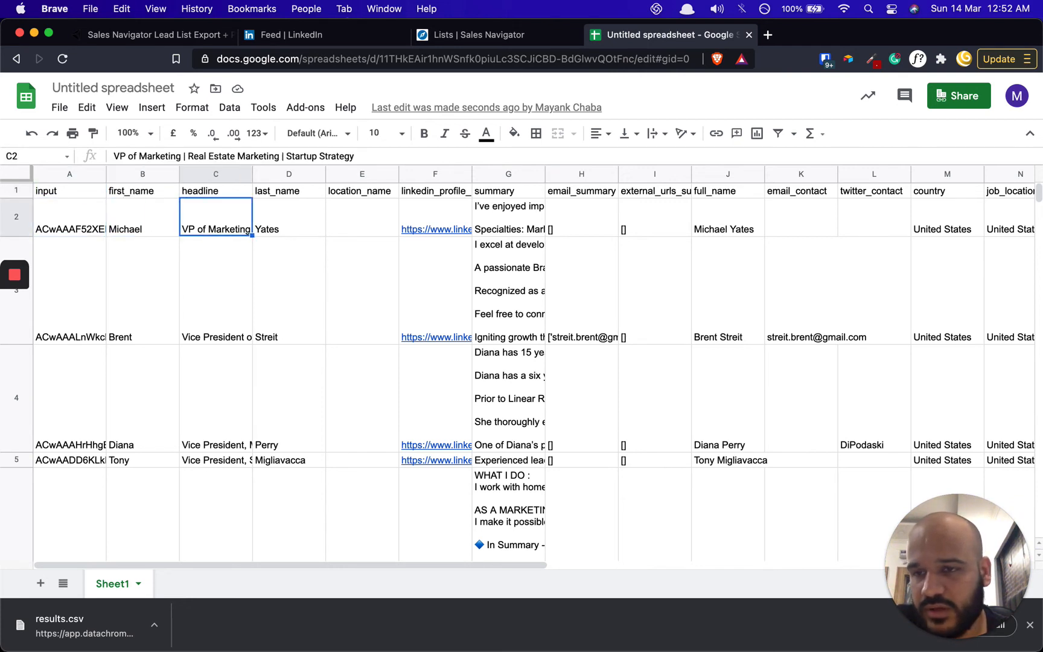
key("Left")
key("Down")
key("Up")
key("Right")
key("Return")
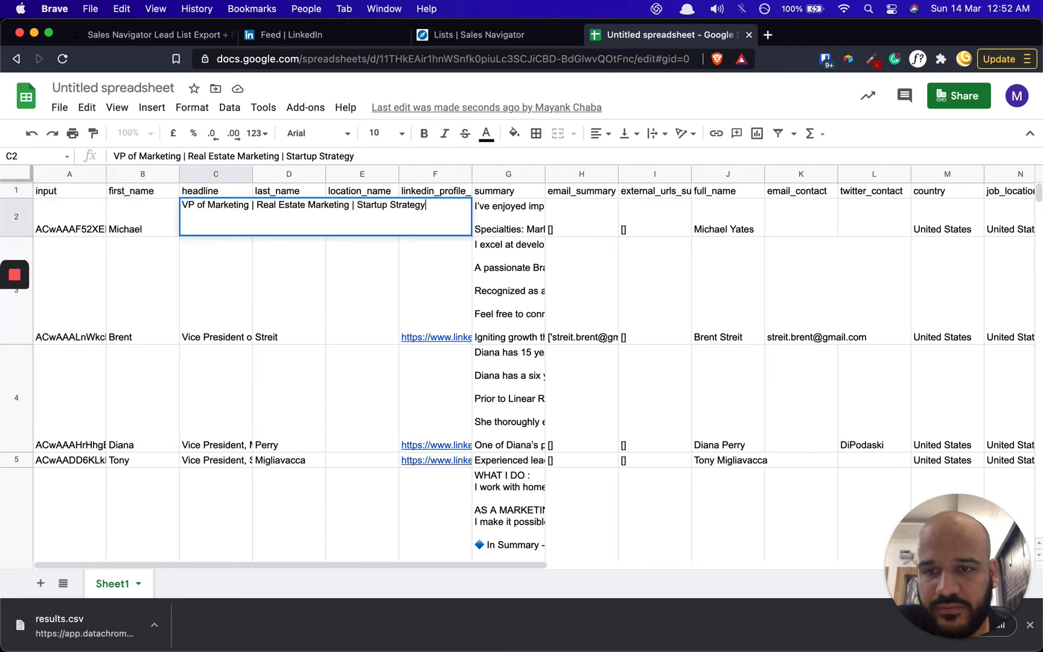
key("Escape")
Inspect the first profile's LinkedIn profile URL and summary in row 2.
key("Right")
key("Right")
key("Right")
key("Return")
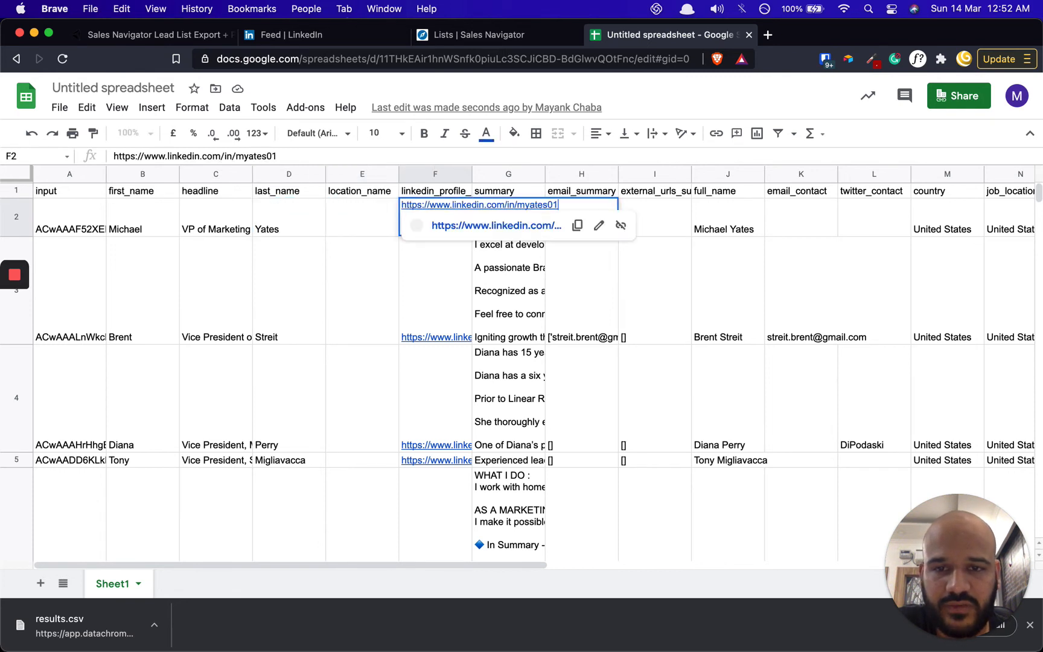
key("Return")
key("Up")
key("Right")
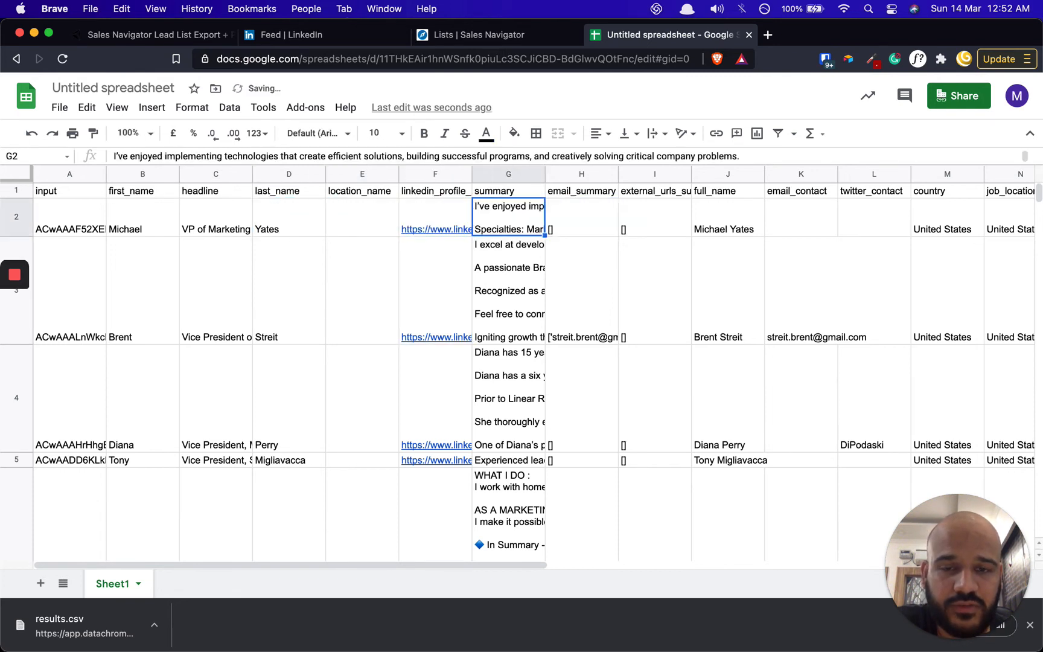
key("Down")
key("Up")
Examine the first profile's email contact, Twitter contact, country and job location fields in row 2.
key("Right")
key("Right")
key("Right")
key("Right")
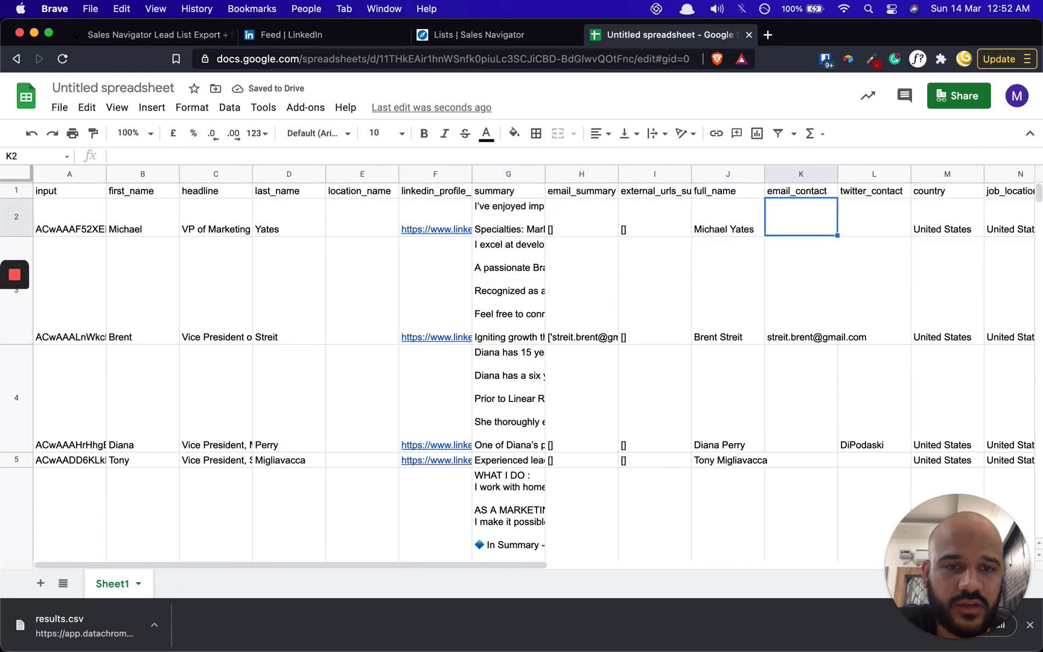
key("Right")
key("Left")
key("Left")
key("Right")
key("Right")
key("Right")
key("Right")
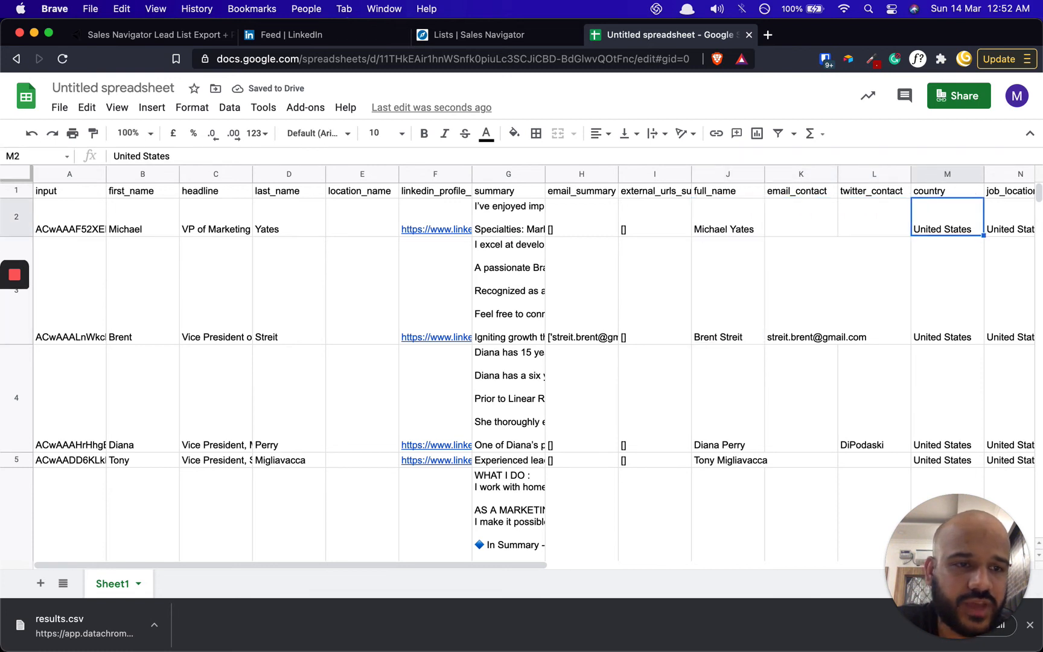
key("Right")
Look through the email_summary and external URLs columns for e-mail addresses extracted from the profile summaries.
key("Left")
key("Left")
key("Left")
key("Left")
key("Left")
key("Left")
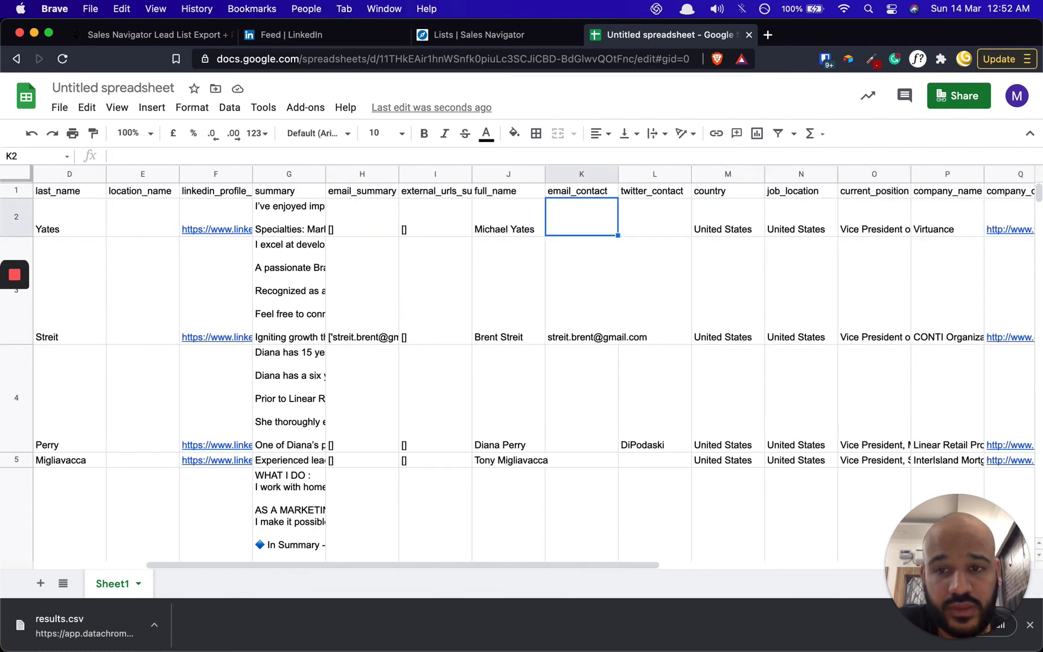
key("Left")
key("Up")
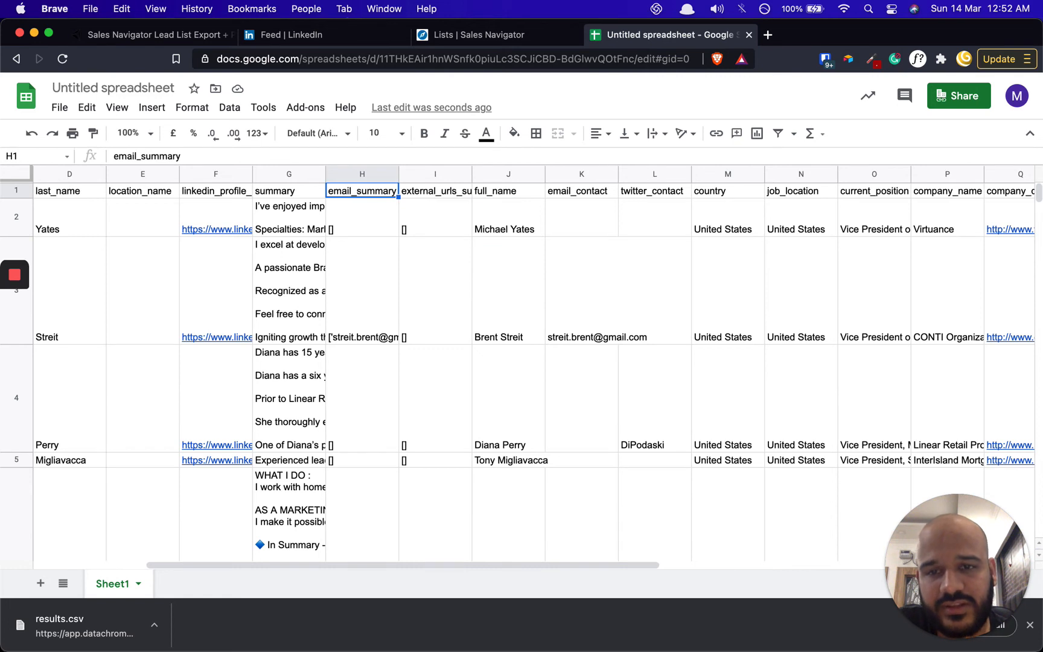
key("Right")
key("Down")
key("Down")
key("Down")
key("Left")
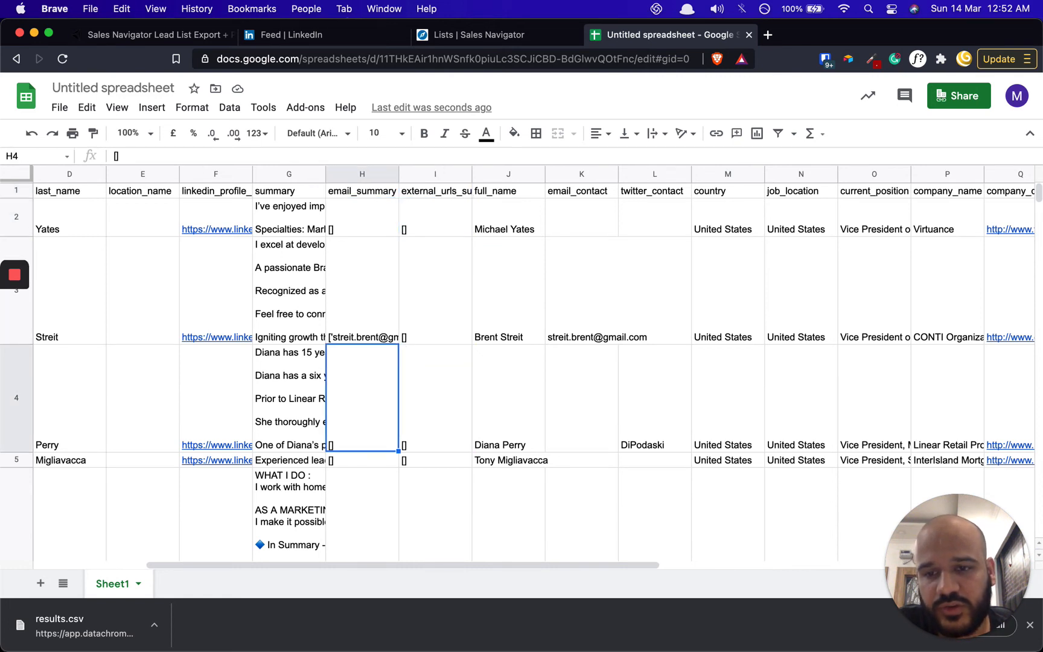
Check the second exported profile in row 3 from its email summary back to its headline.
key("Up")
key("Left")
key("Left")
key("Left")
key("Left")
key("Left")
key("Left")
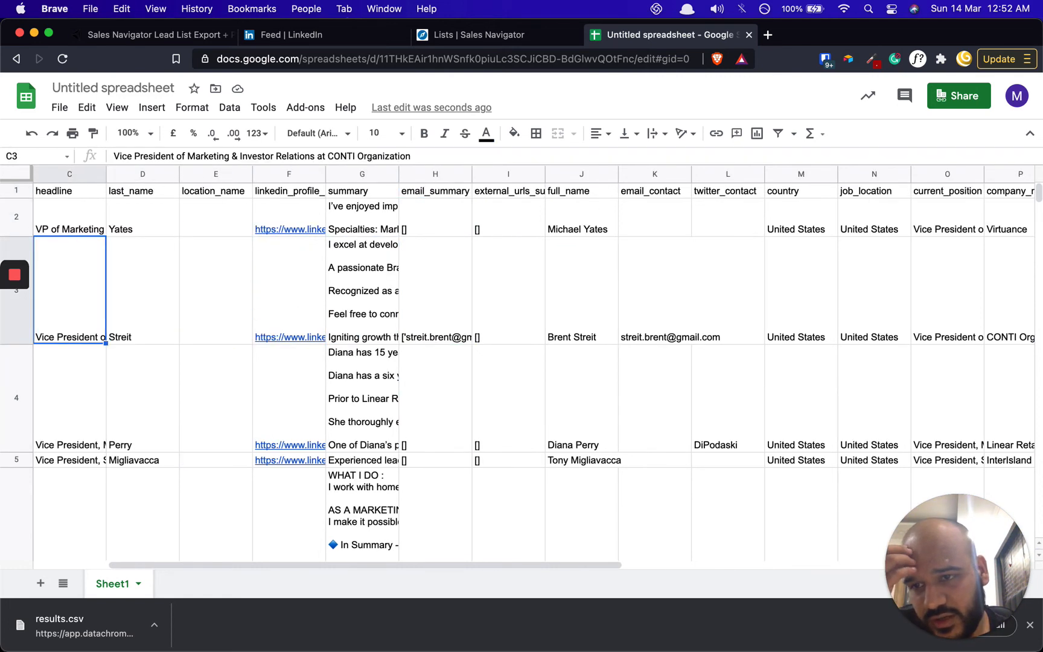
Read the full profile summary in row 3 and highlight the e-mail address it contains.
key("Left")
key("Right")
key("Right")
key("Right")
key("Right")
key("Right")
key("Right")
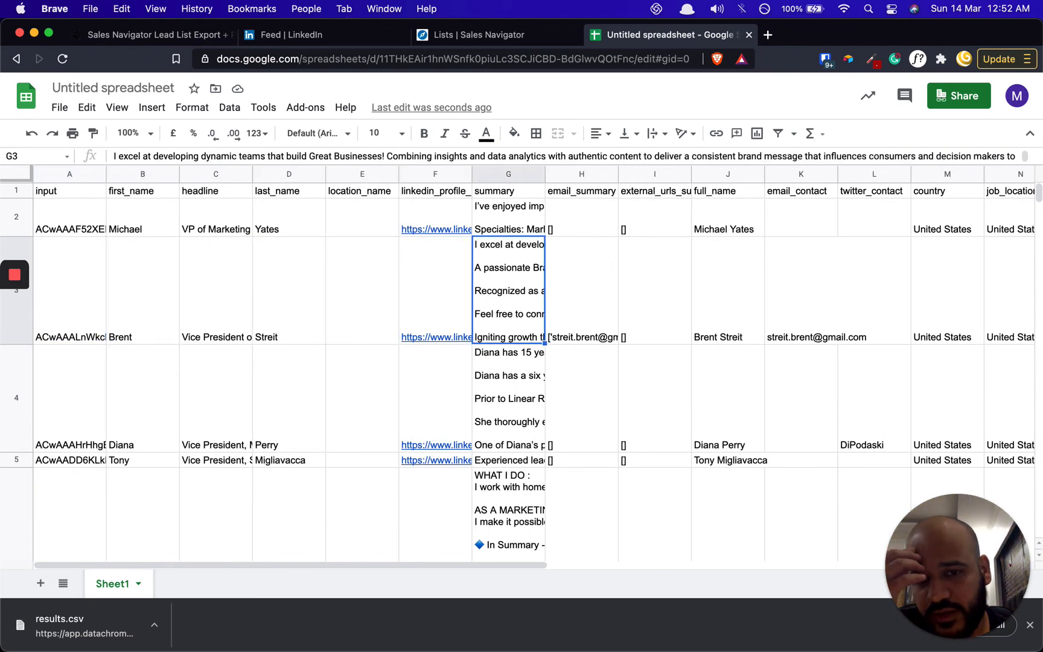
key("Return")
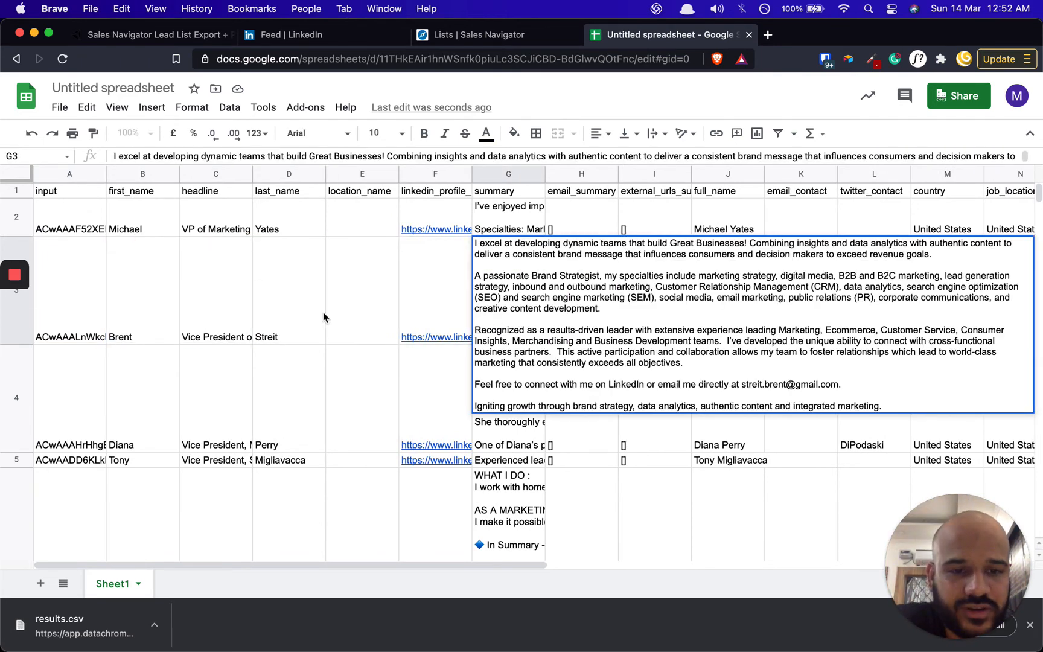
left_click_drag(742, 384, 837, 389)
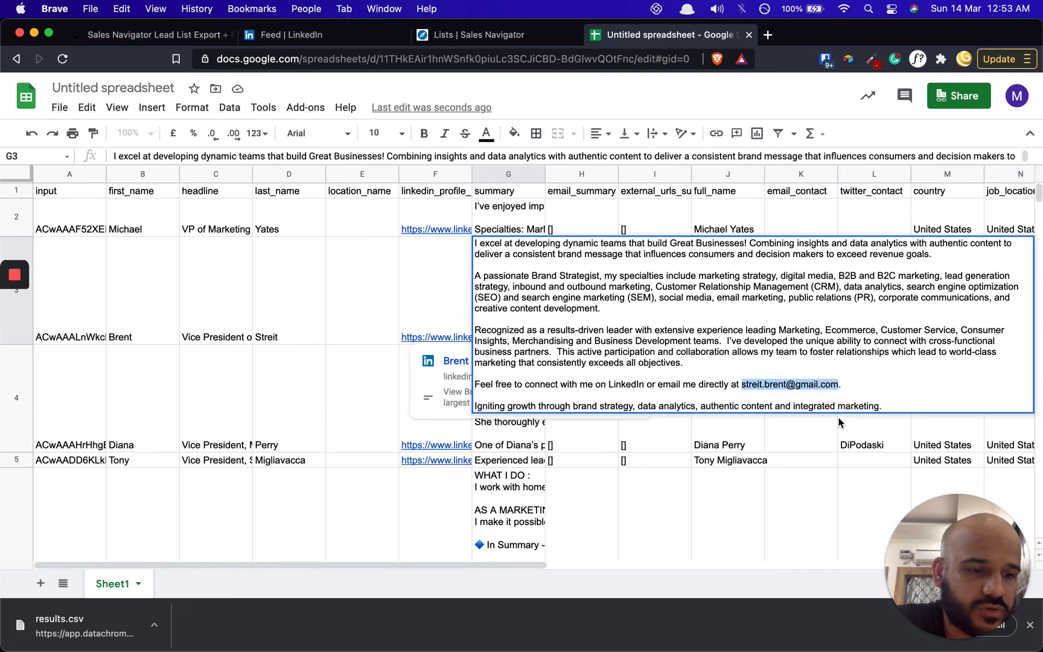
left_click(638, 421)
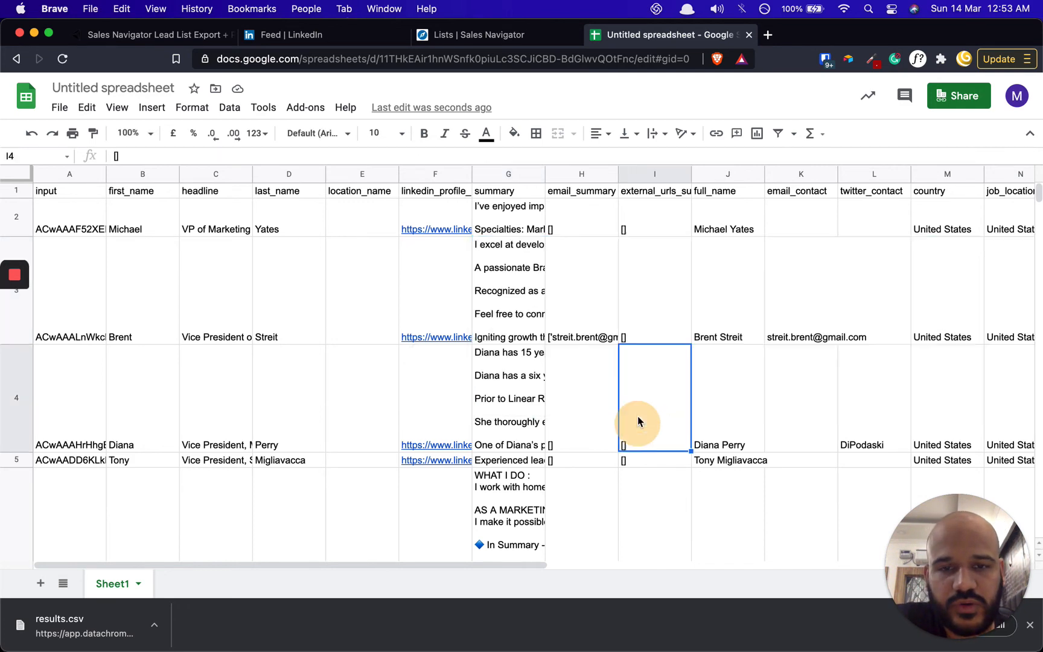
Compare the row 3 summary with its email_summary value and the email_summary column header.
left_click(518, 303)
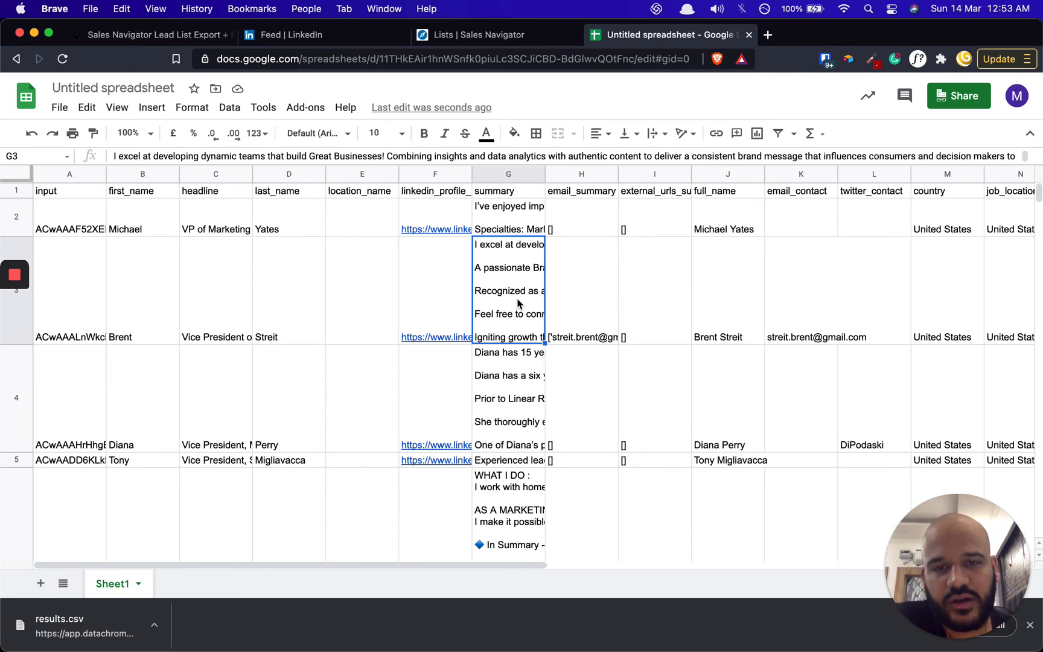
key("Right")
key("Return")
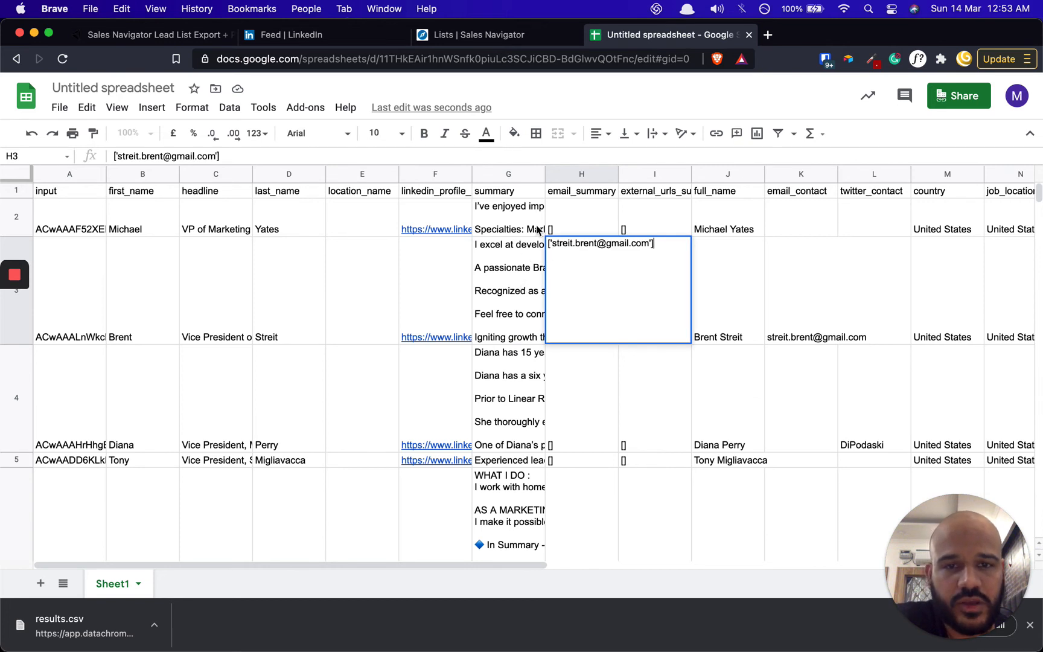
left_click(571, 215)
left_click(594, 192)
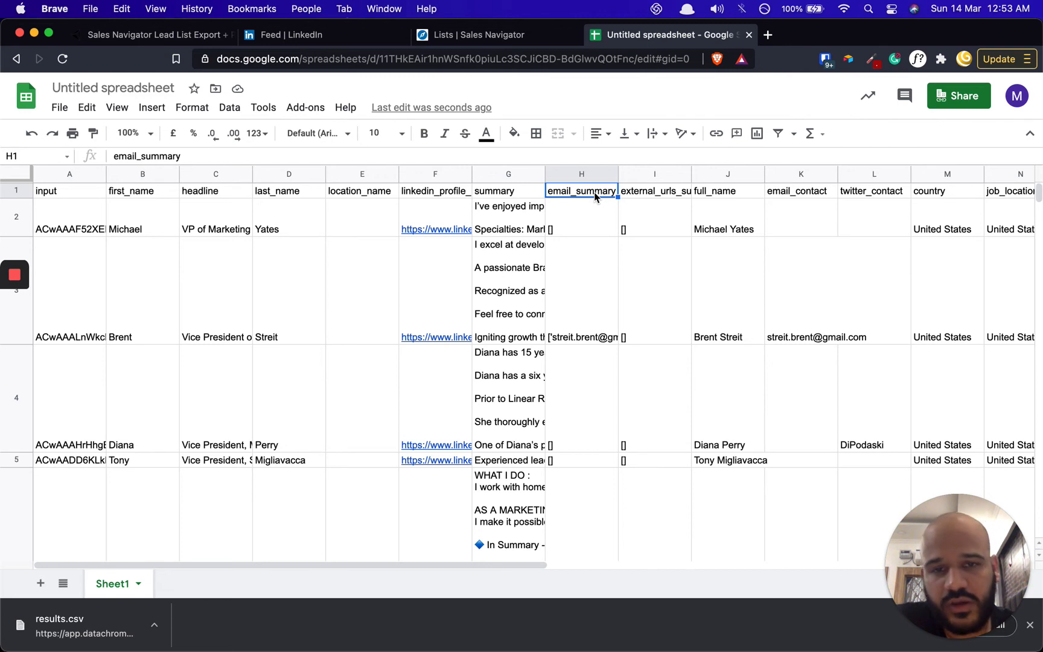
Look down the email_summary column to row 6 and check that profile's extracted e-mail and external URLs.
key("Down")
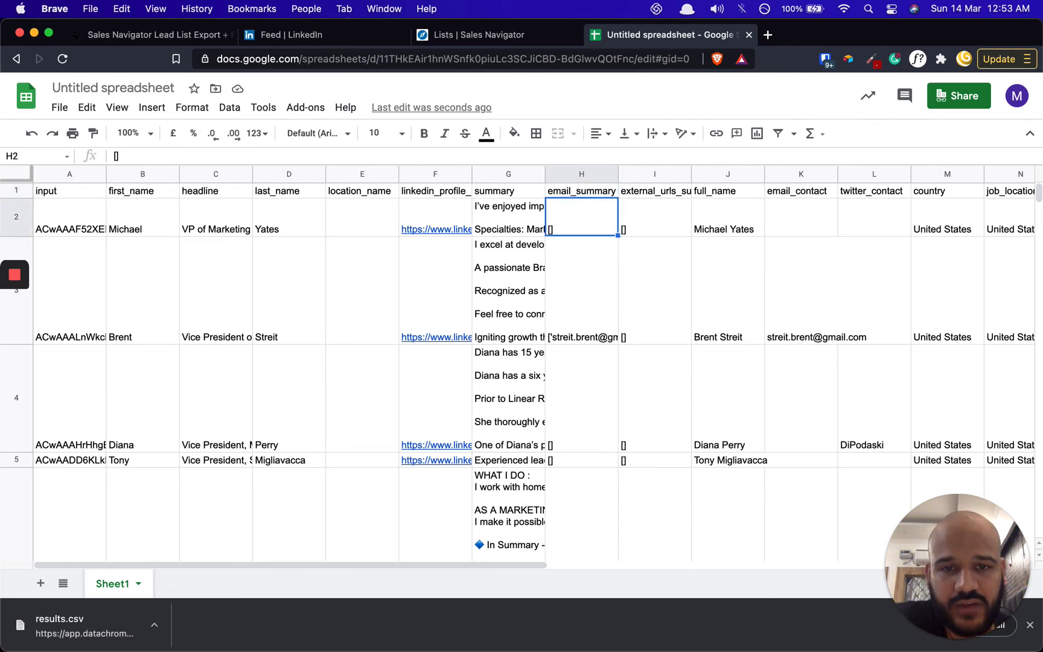
key("Left")
key("Down")
key("Down")
key("Down")
key("Down")
key("Right")
key("Up")
key("Down")
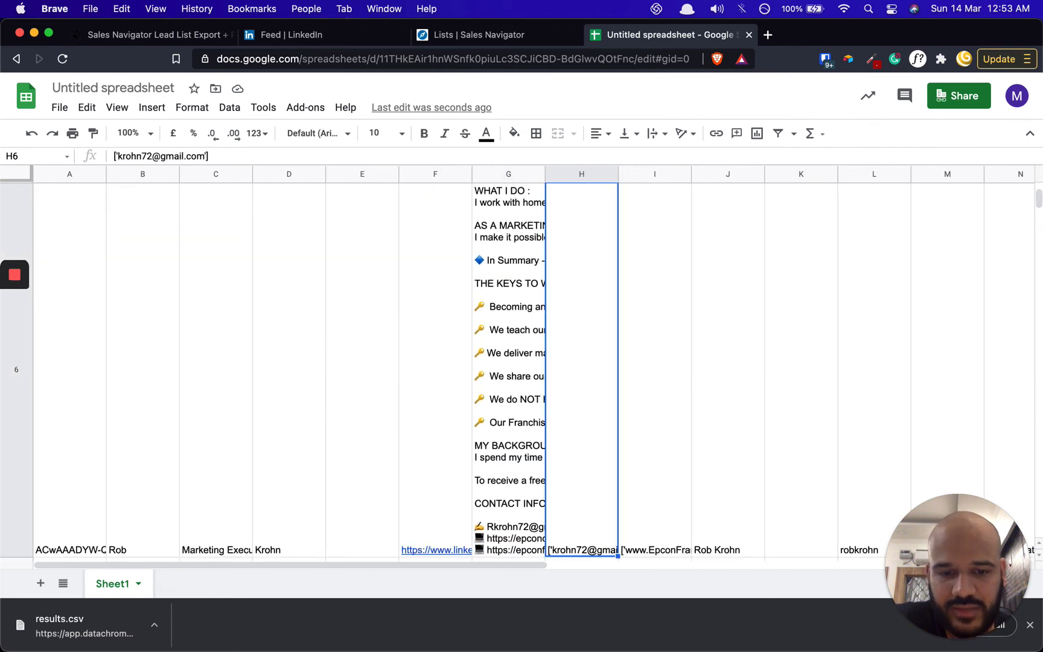
key("Right")
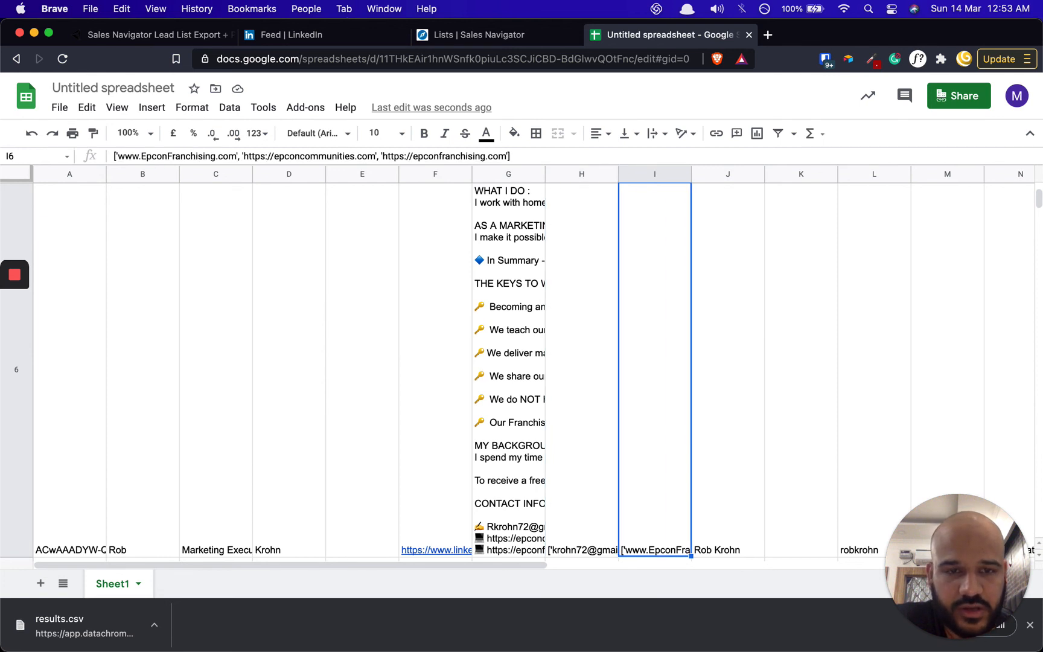
Review the external_urls_summary column from its header down to the end of the exported rows.
key("Up")
key("Up")
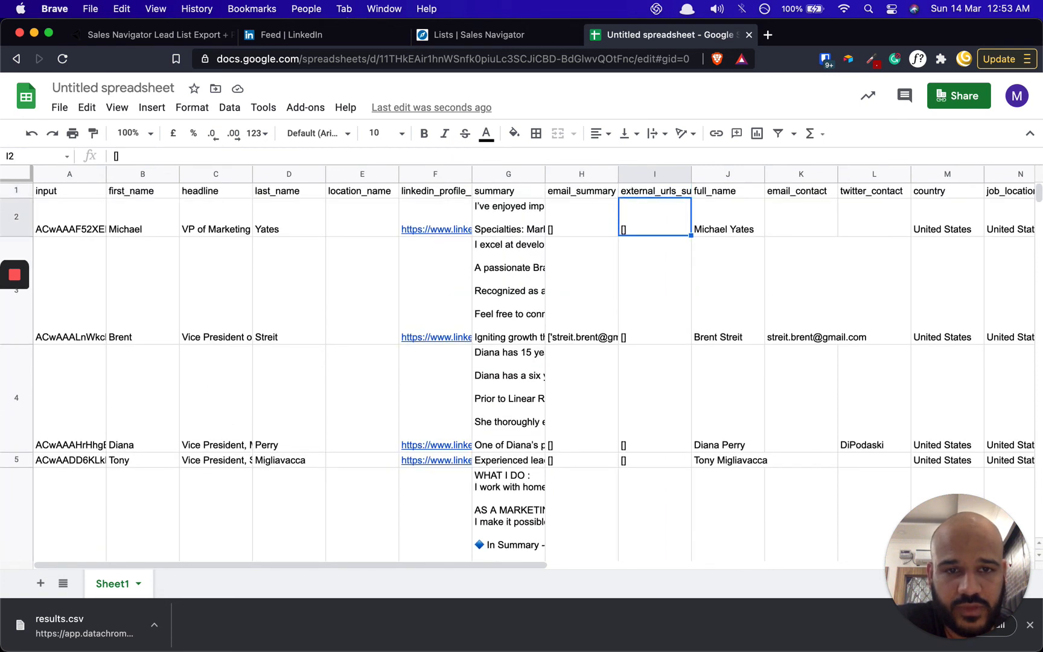
key("Up")
key("Up")
key("Up")
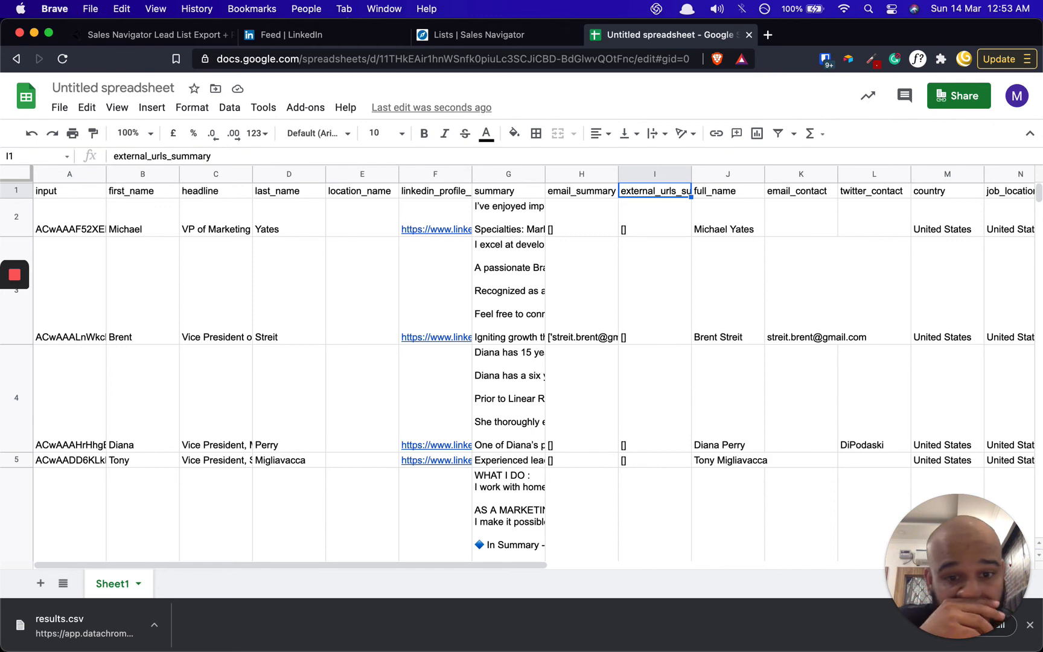
key("Down")
key("Down")
key("Down")
key("Down")
key("Down")
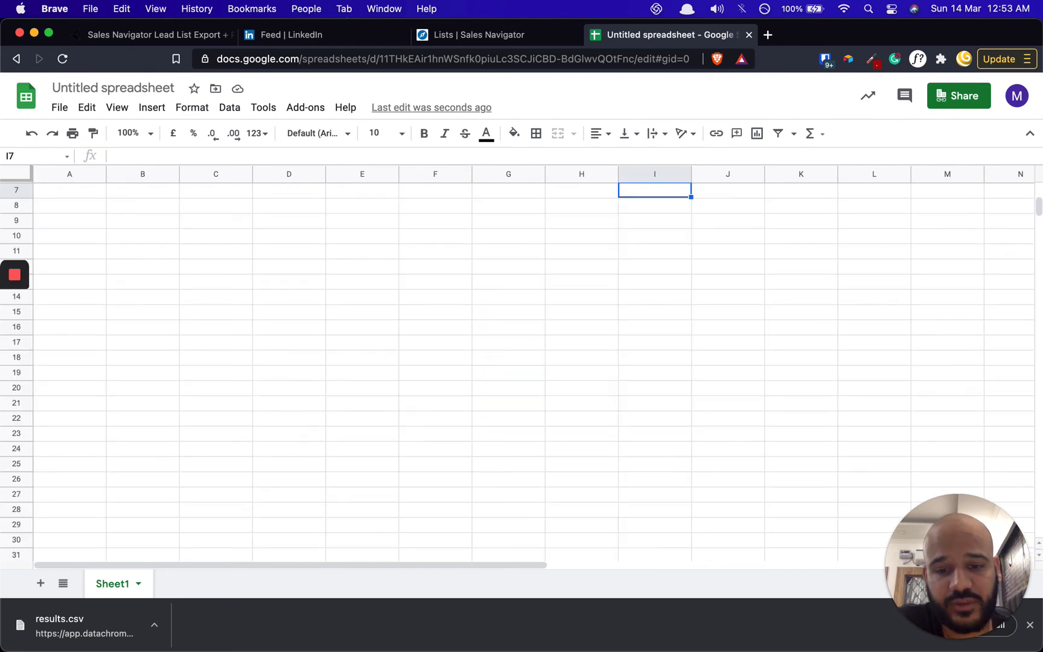
Go through row 6 from its LinkedIn profile URL to its email_summary and read the full profile summary.
key("Left")
key("Left")
key("Left")
key("Left")
key("Left")
key("Left")
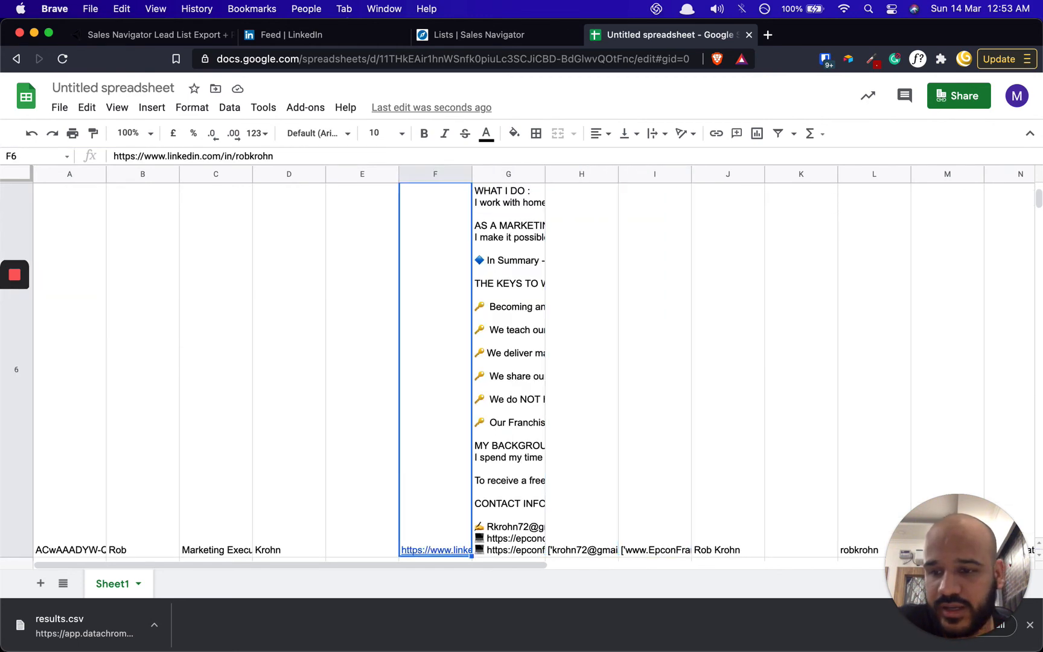
key("Right")
key("Right")
key("Right")
key("Right")
key("Right")
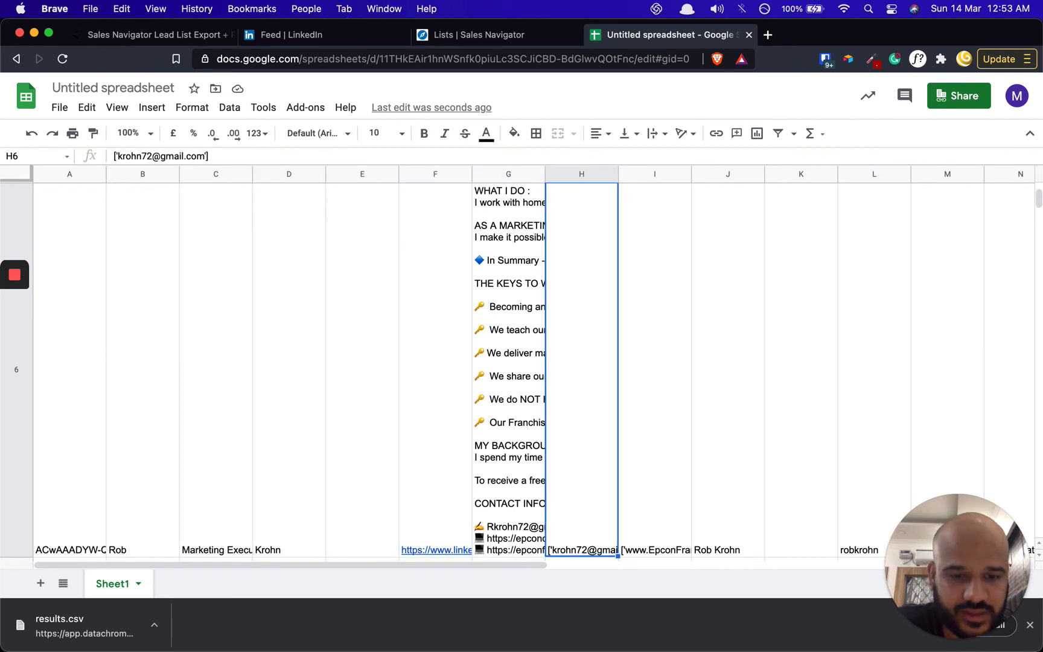
key("Left")
key("Return")
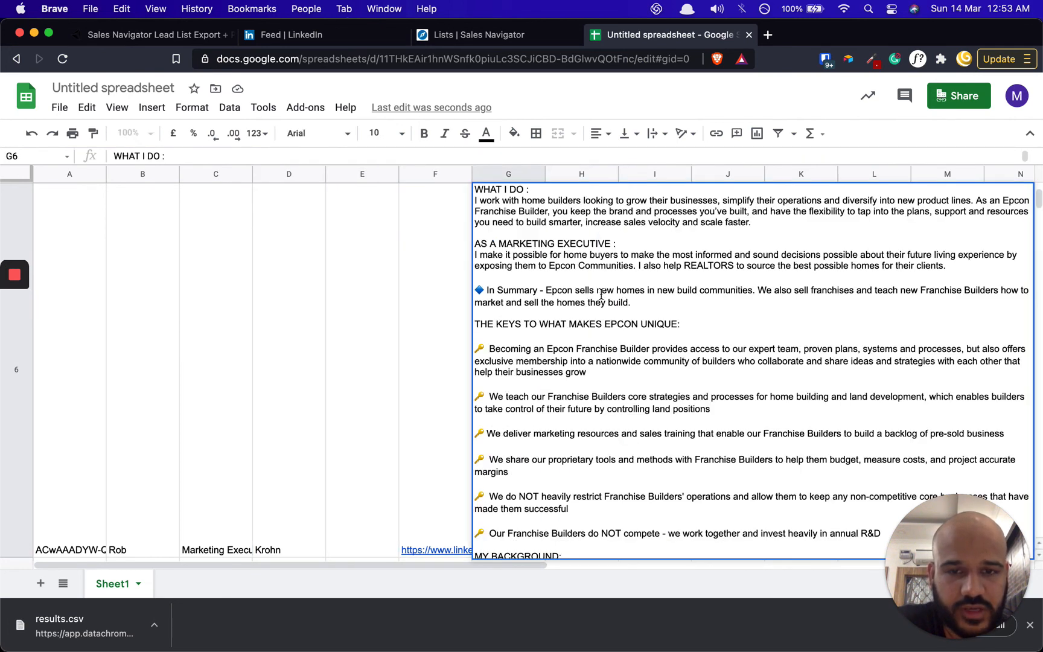
left_click(432, 468)
View the full list of extracted links in row 6's external_urls_summary cell.
left_click(586, 472)
key("Right")
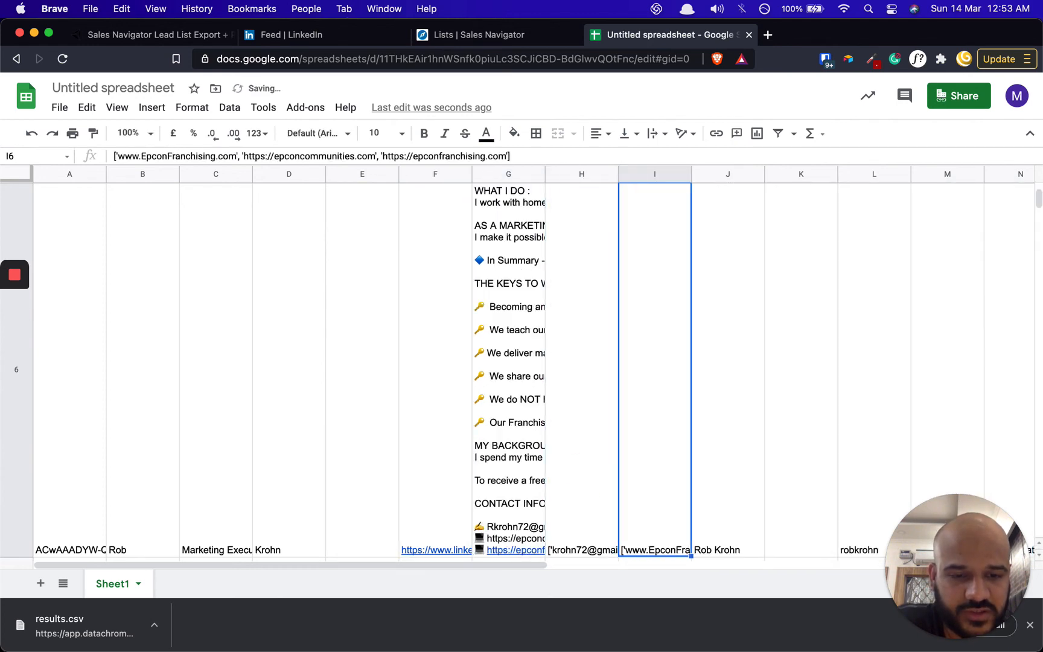
key("Return")
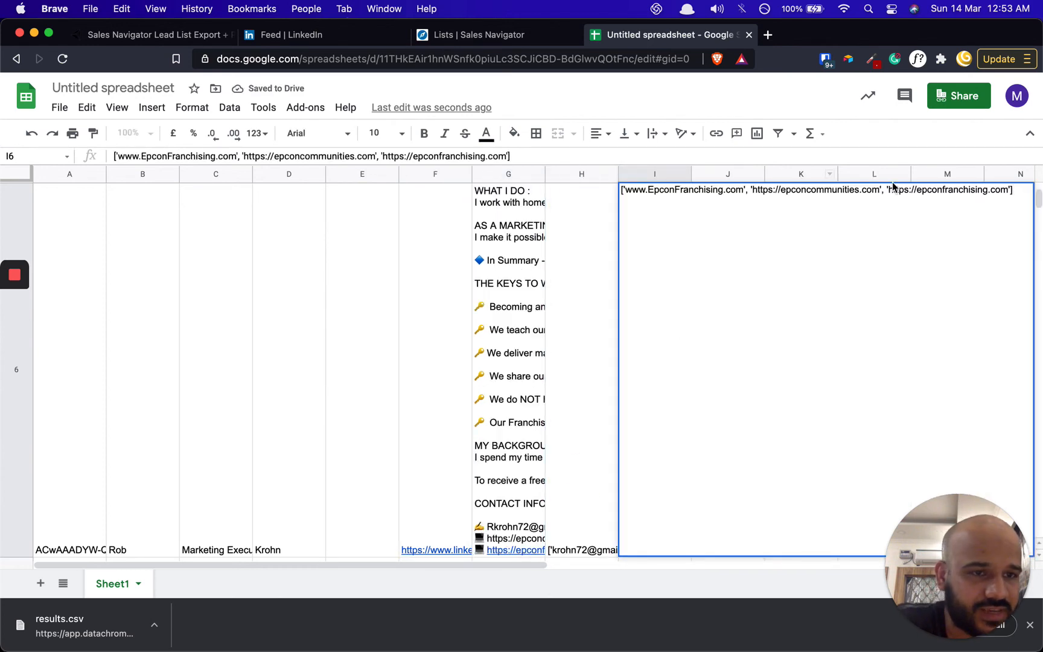
left_click(591, 248)
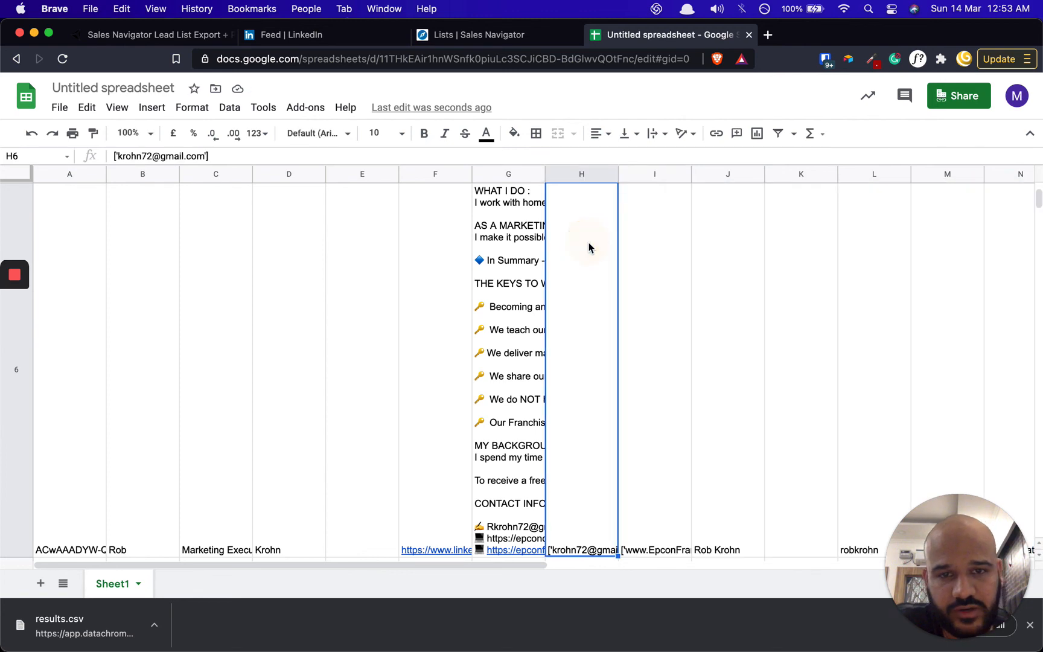
Check the full_name column in row 2 and the full name, email contact and Twitter contact fields in row 3.
key("Up")
key("Up")
key("Up")
key("Up")
key("Up")
key("Right")
key("Right")
key("Down")
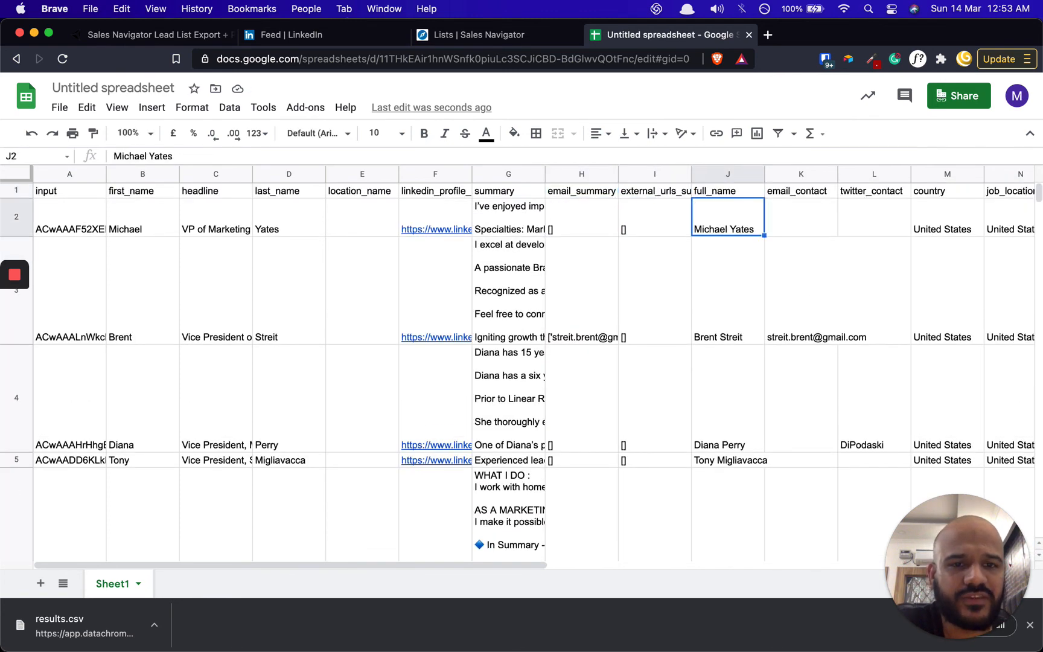
key("Right")
key("Right")
key("Down")
key("Left")
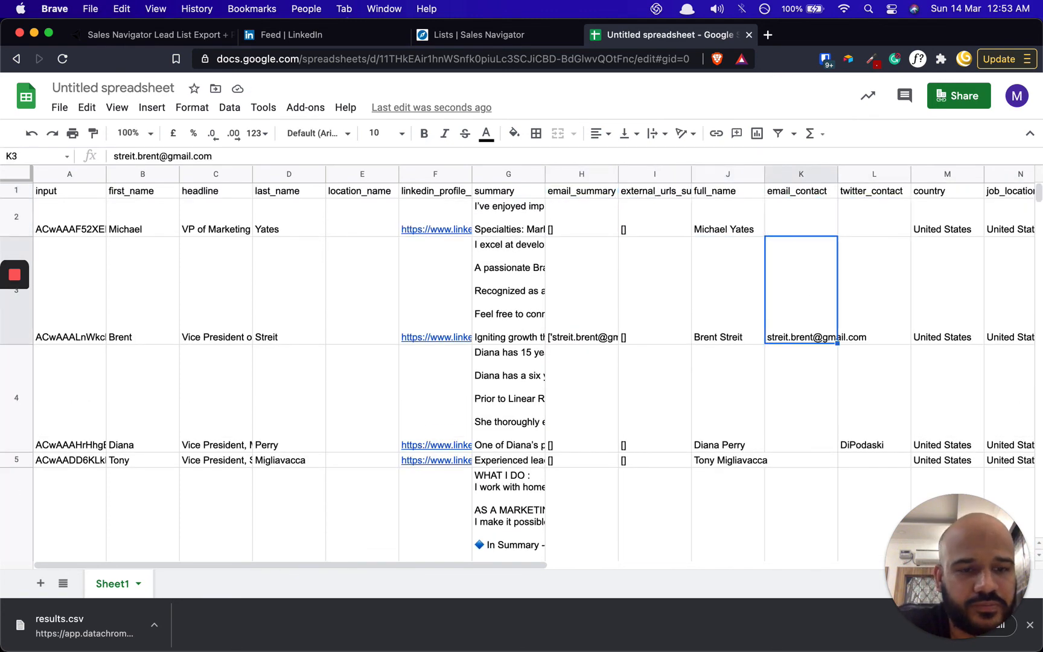
key("Left")
key("Right")
key("Right")
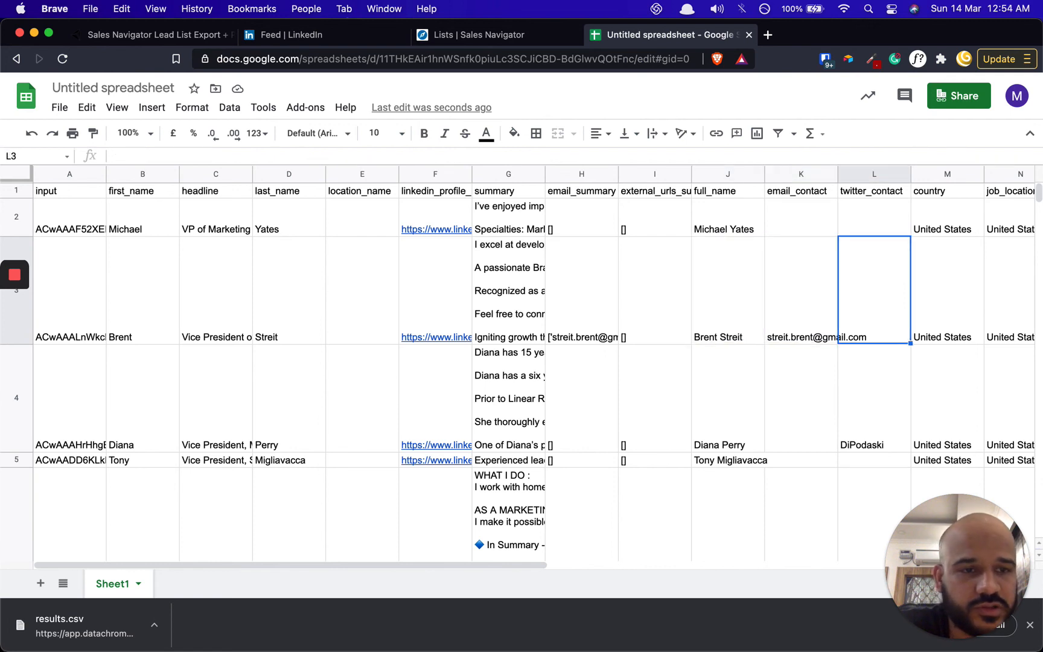
Examine row 4 from its Twitter contact through country and job location to the current position.
key("Right")
key("Right")
key("Left")
key("Left")
key("Down")
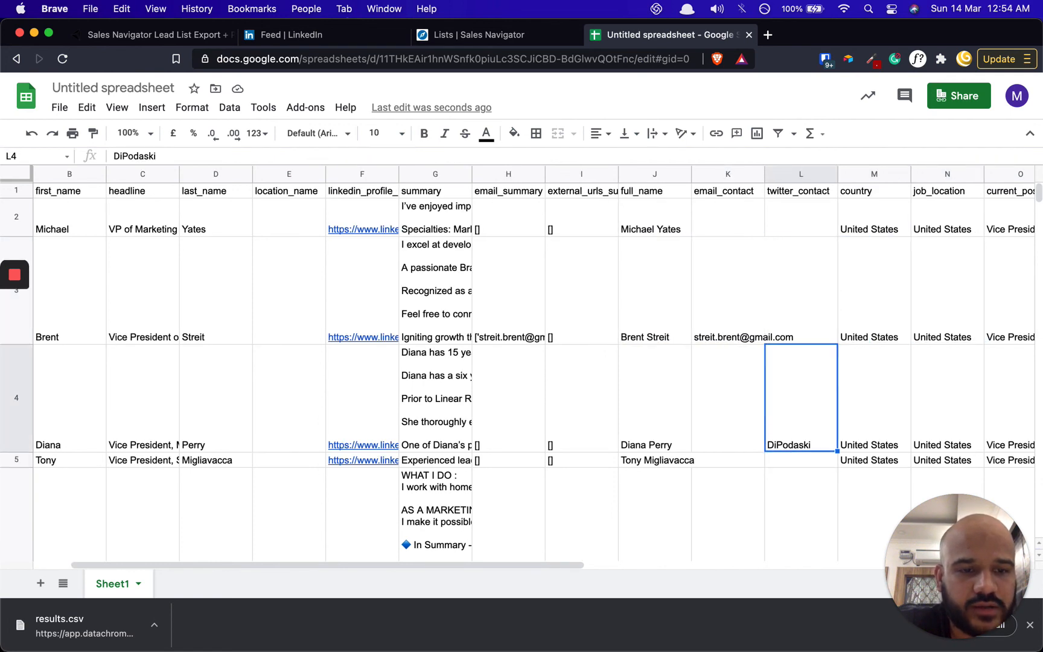
key("Right")
key("Right")
key("Right")
key("Left")
key("Left")
key("Right")
key("Right")
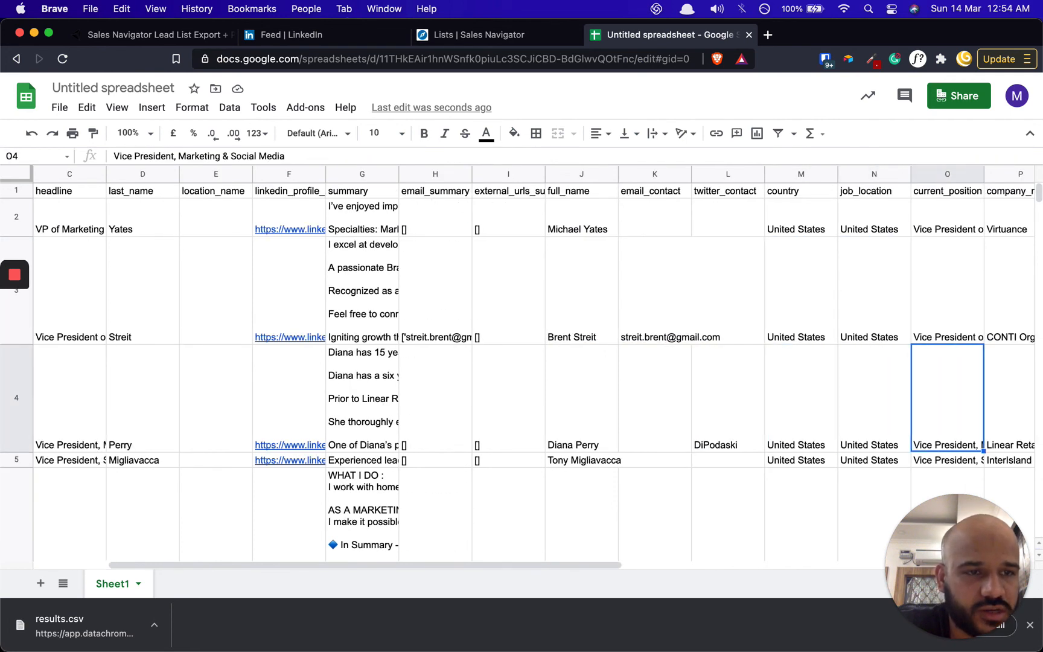
Read the full current position title in row 3.
key("Right")
key("Up")
key("Left")
key("Return")
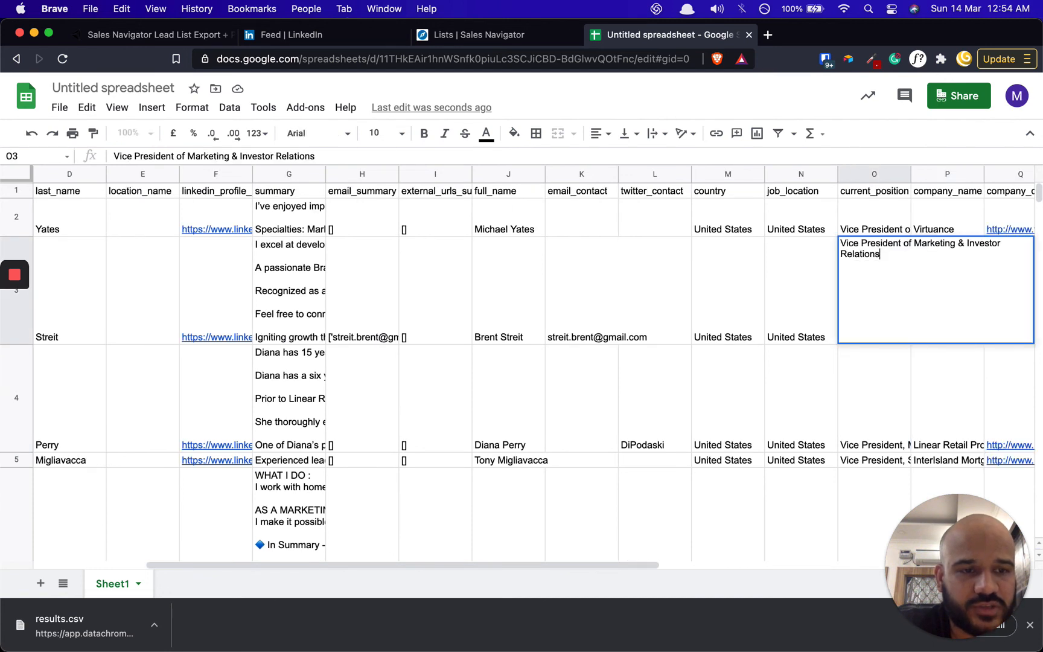
key("Return")
key("Up")
key("Up")
key("Down")
Check the company name and company domain fields in row 3.
key("Right")
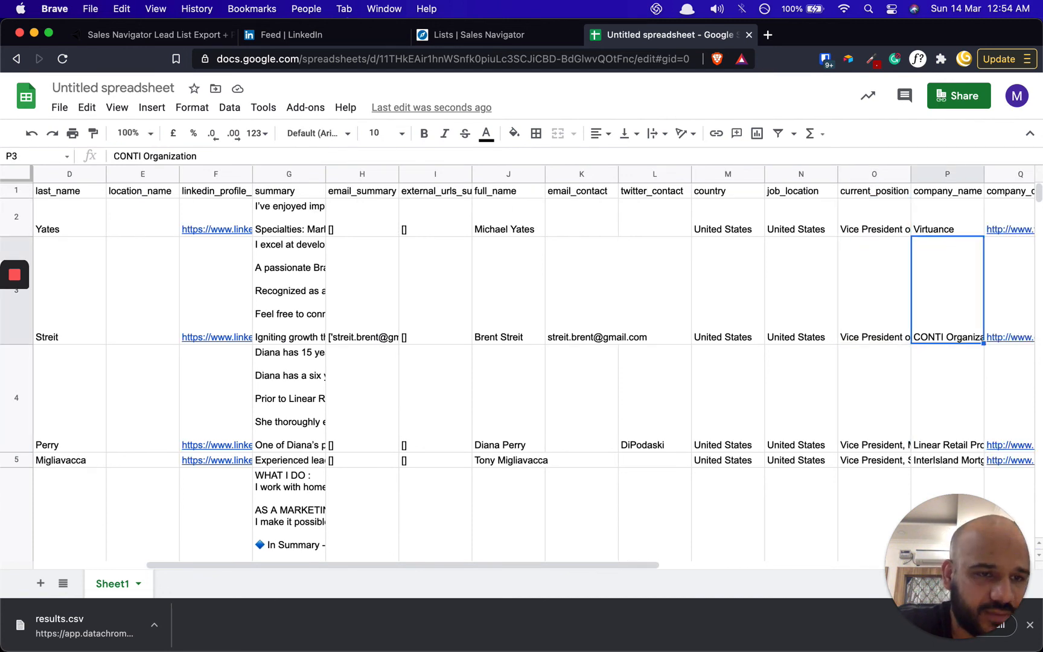
key("Return")
key("Escape")
key("Right")
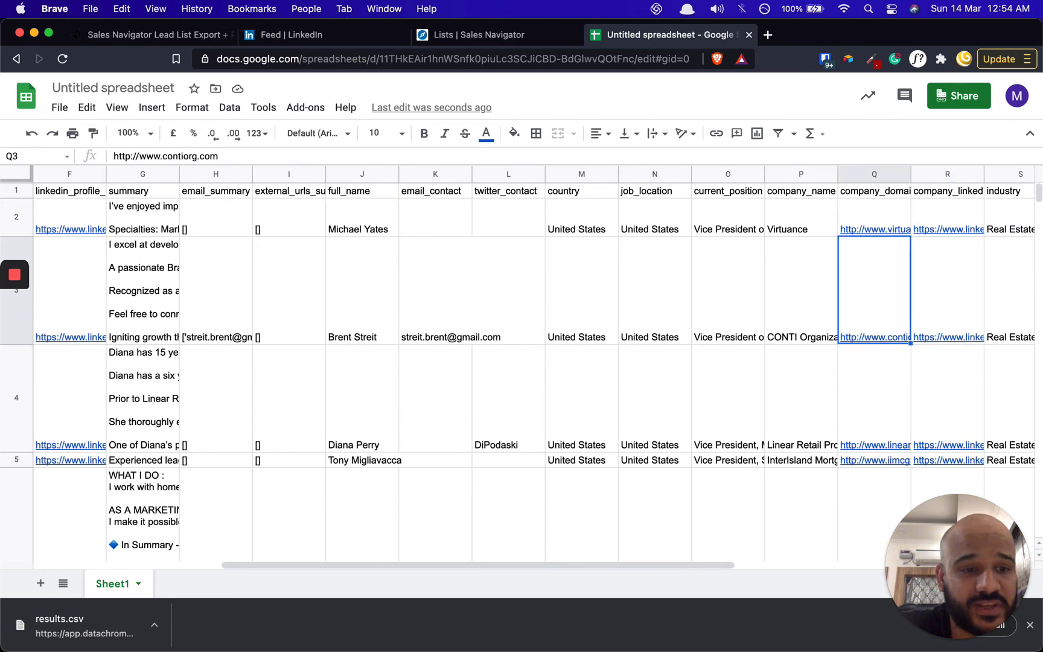
key("Return")
key("Return")
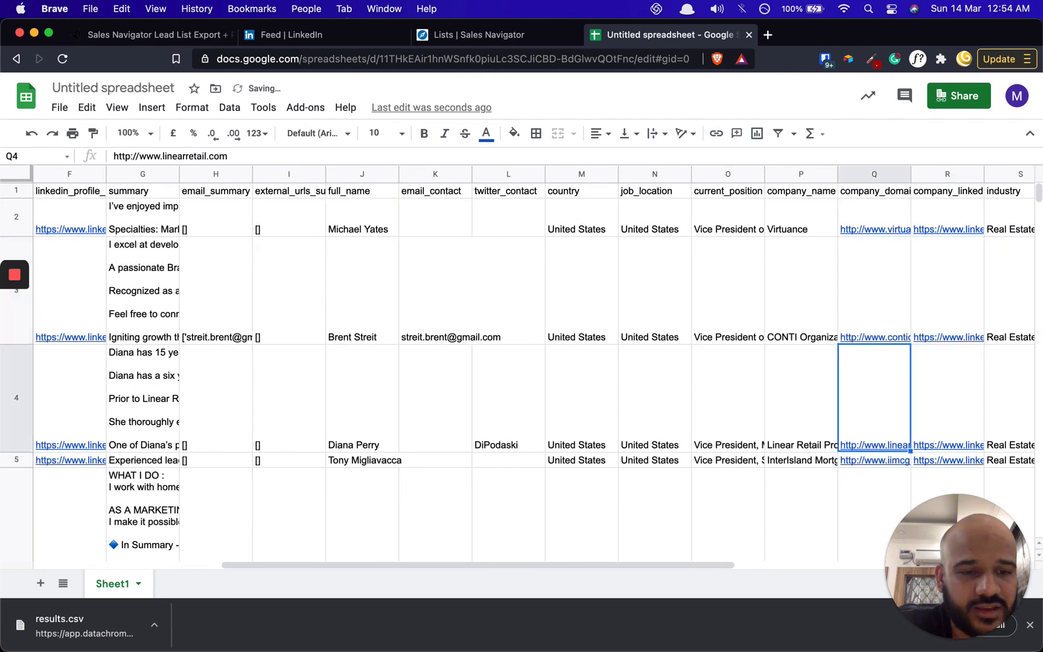
Inspect the company domain link and its website preview in row 4.
key("Down")
key("Up")
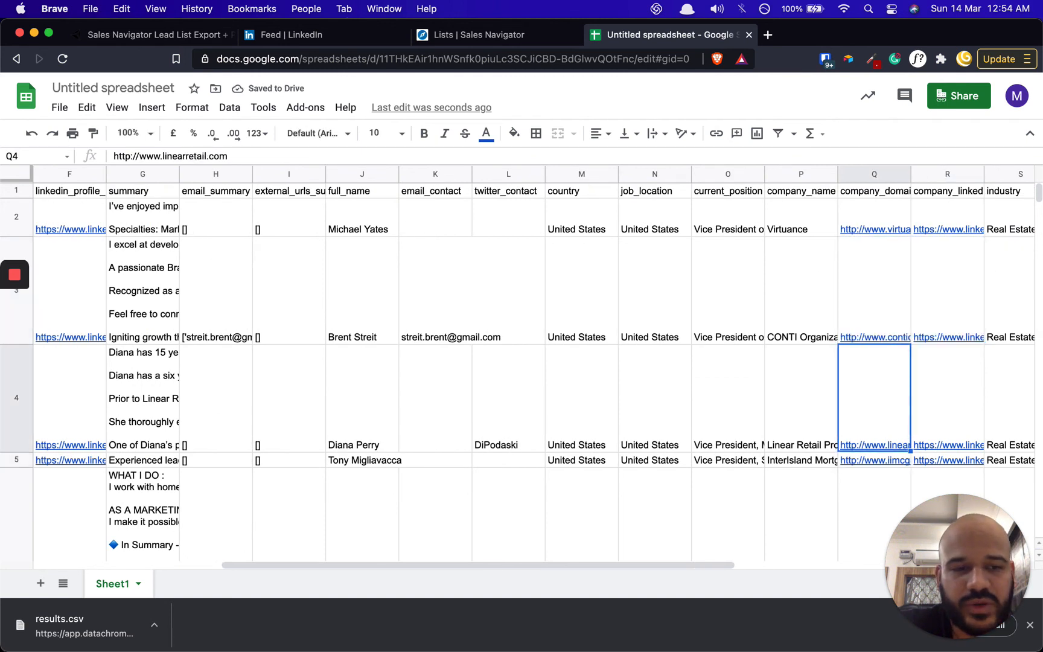
key("Return")
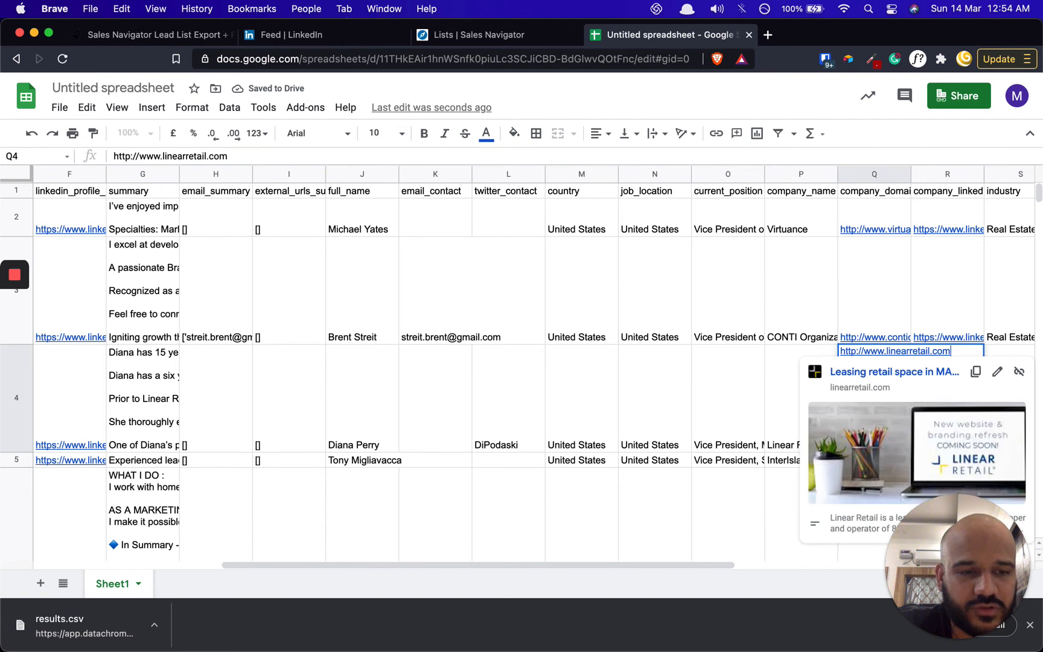
key("Return")
key("Up")
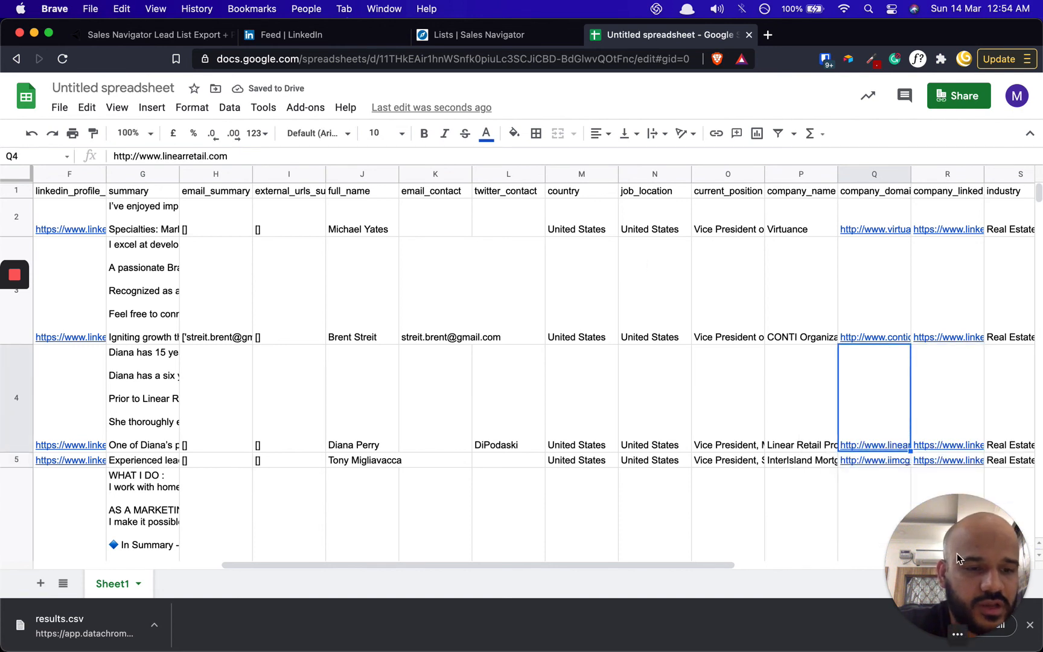
Bring the phone column into view and check the company LinkedIn URL in row 3.
left_click_drag(971, 585, 99, 580)
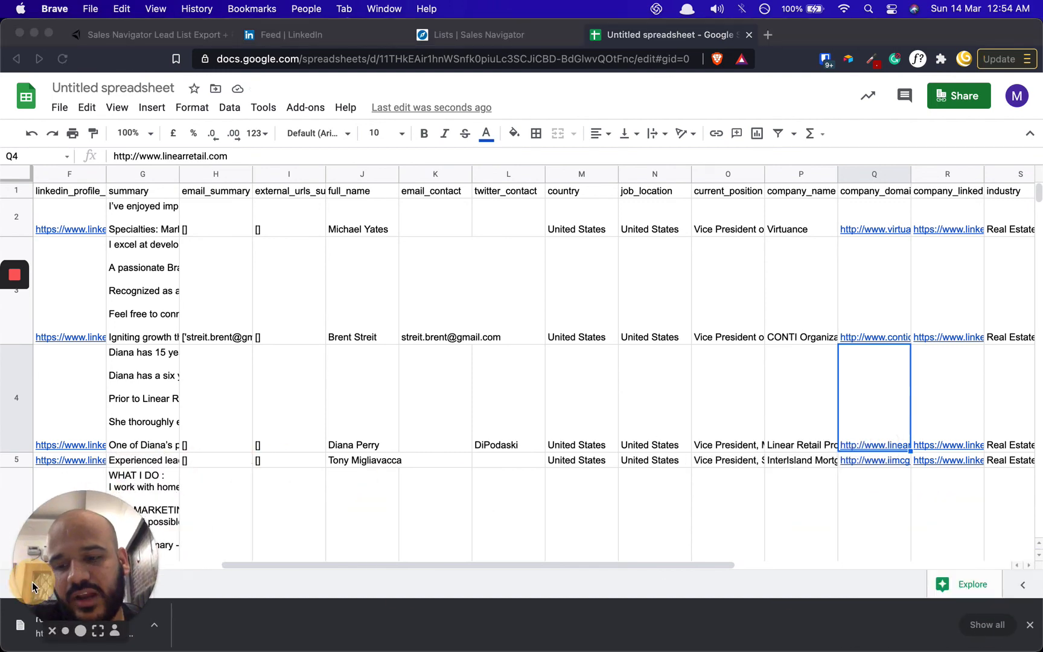
scroll(694, 418, "right", 2)
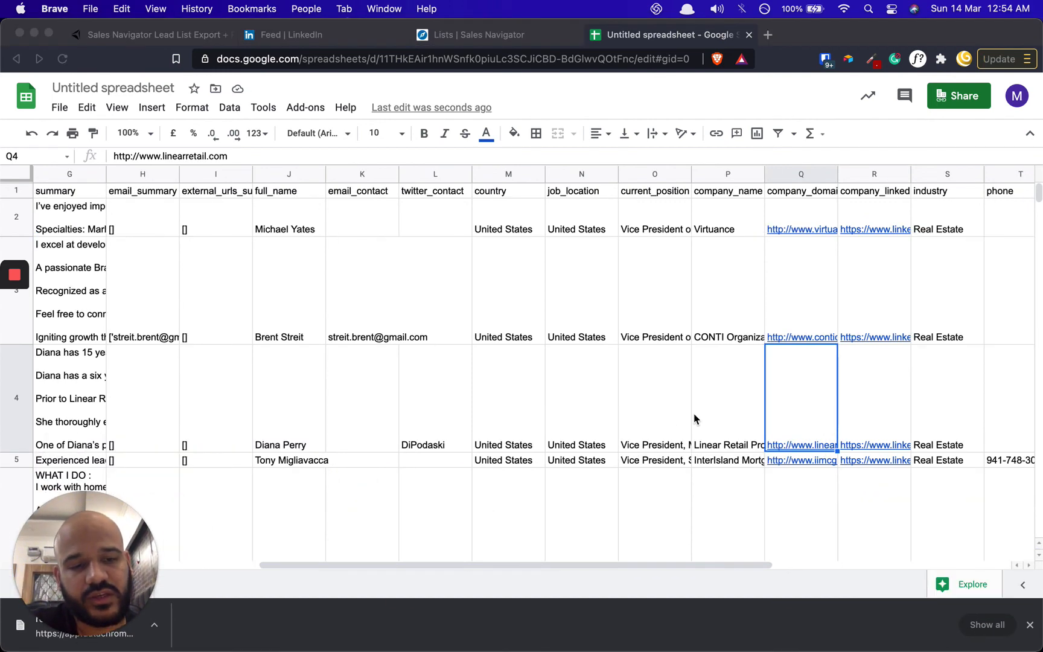
left_click(809, 404)
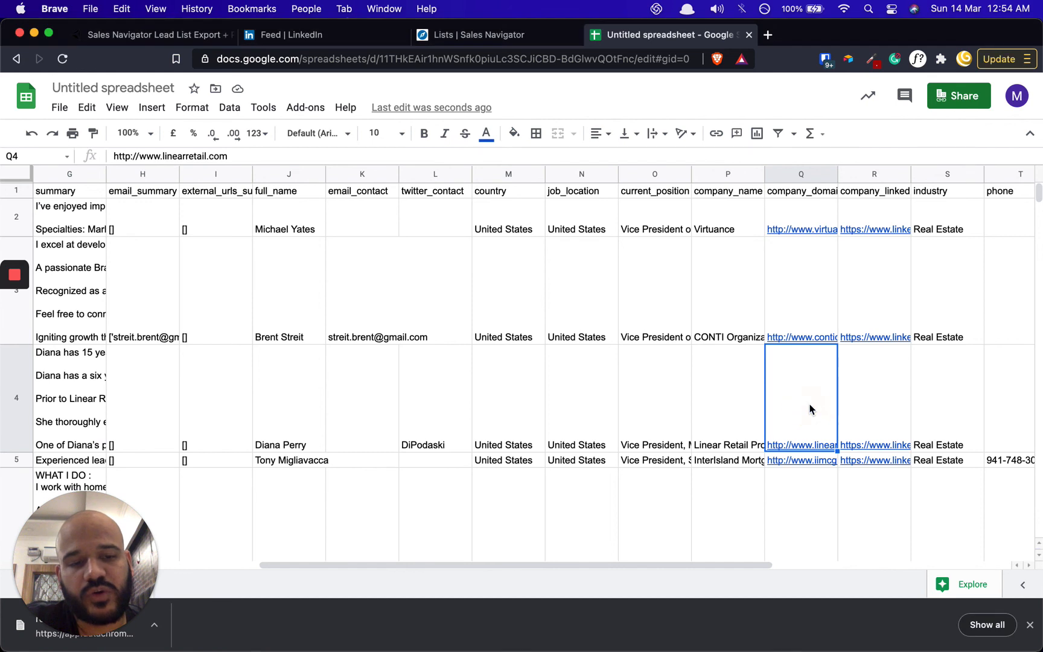
key("Up")
key("Right")
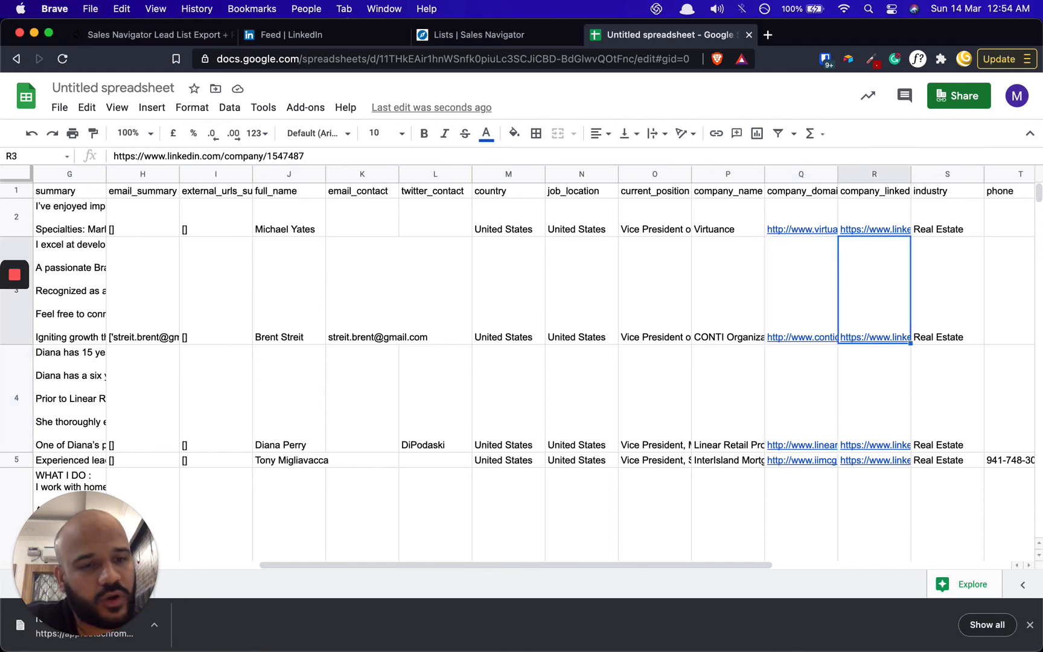
Inspect the full company LinkedIn URL in row 2.
key("Up")
key("Return")
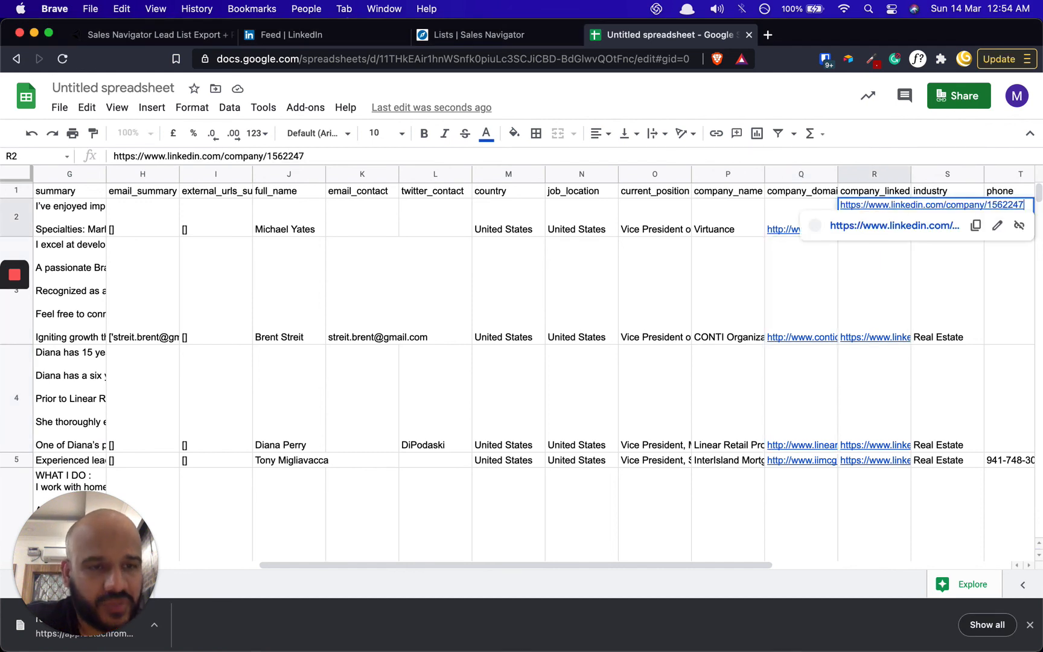
key("Return")
key("Up")
Check the phone and emails_summary columns, including the phone field in row 5.
key("Right")
key("Right")
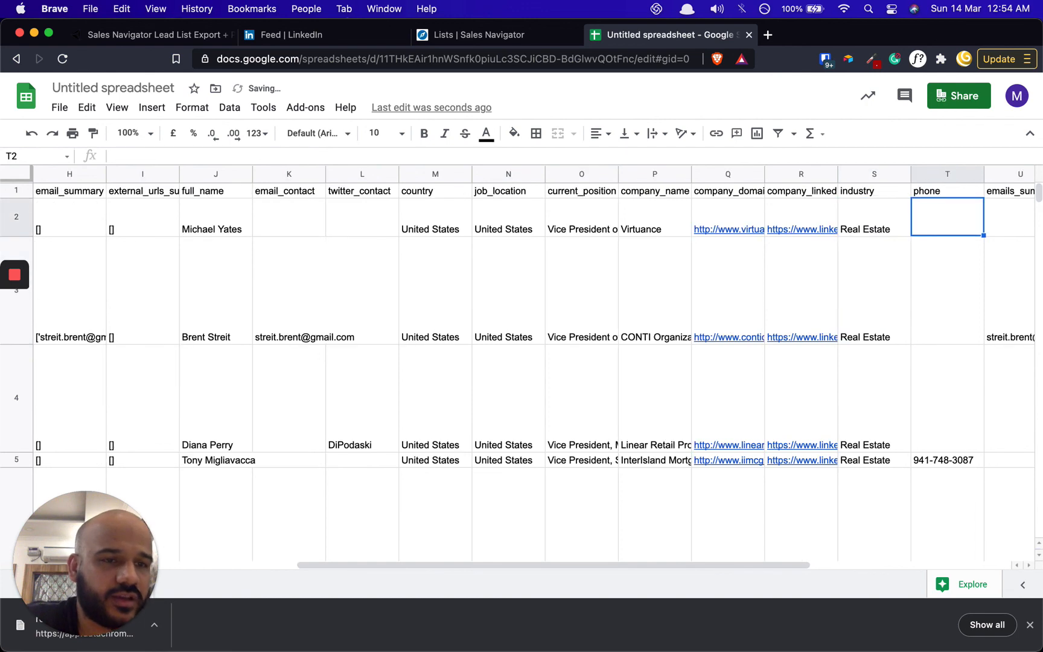
key("Right")
key("Right")
key("Left")
key("Left")
key("Down")
key("Down")
key("Down")
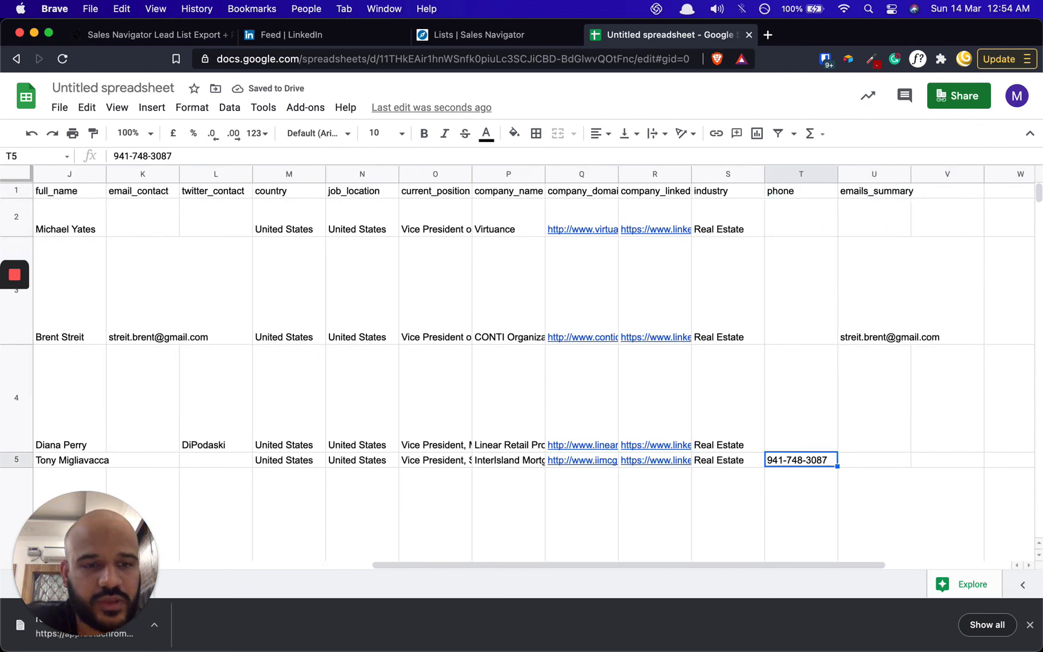
key("Up")
key("Right")
key("Down")
Review the fields of row 5 from the phone column back to the input column.
key("Left")
key("Left")
key("Left")
key("Left")
key("Left")
key("Left")
key("Left")
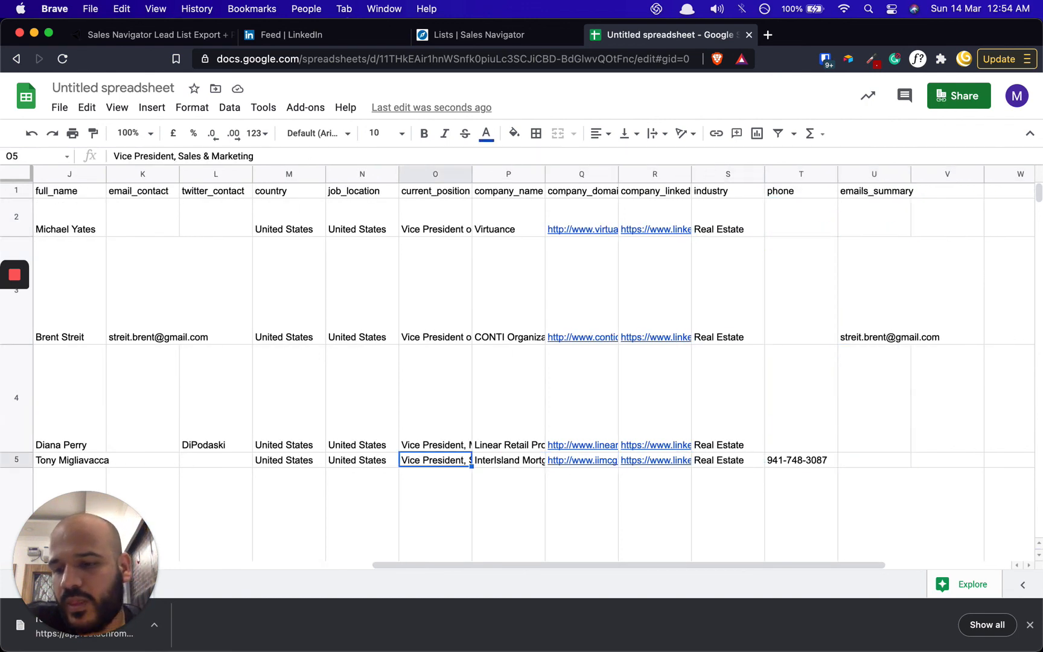
key("Left")
key("Left")
key("Left")
key("Left")
key("Left")
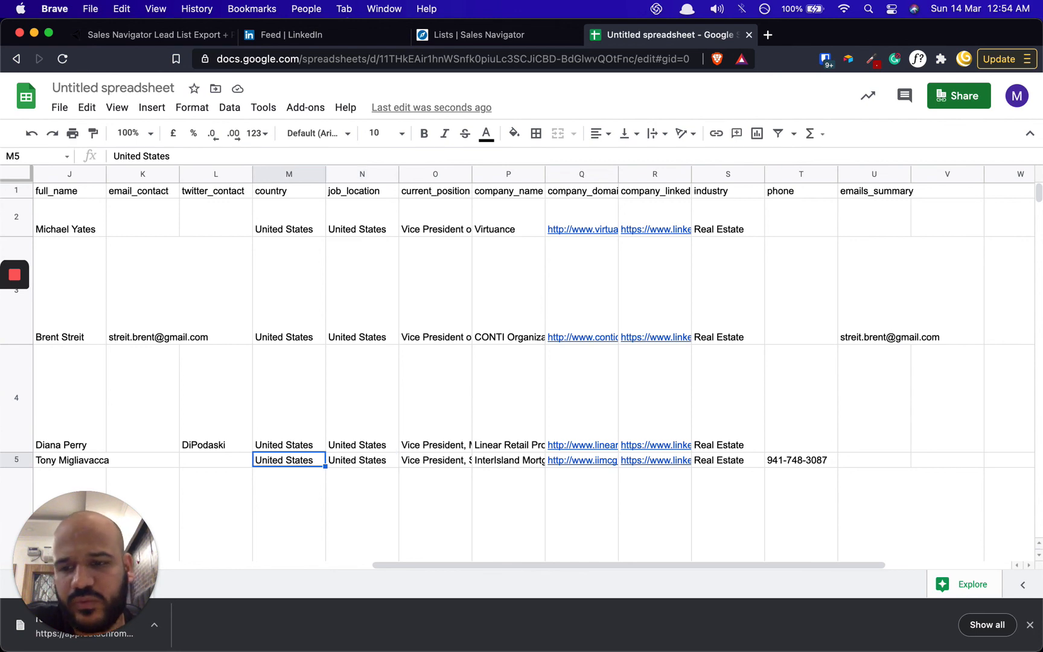
key("Left")
key("Left")
key("Left")
key("Left")
key("Left")
key("Left")
key("Left")
key("Left")
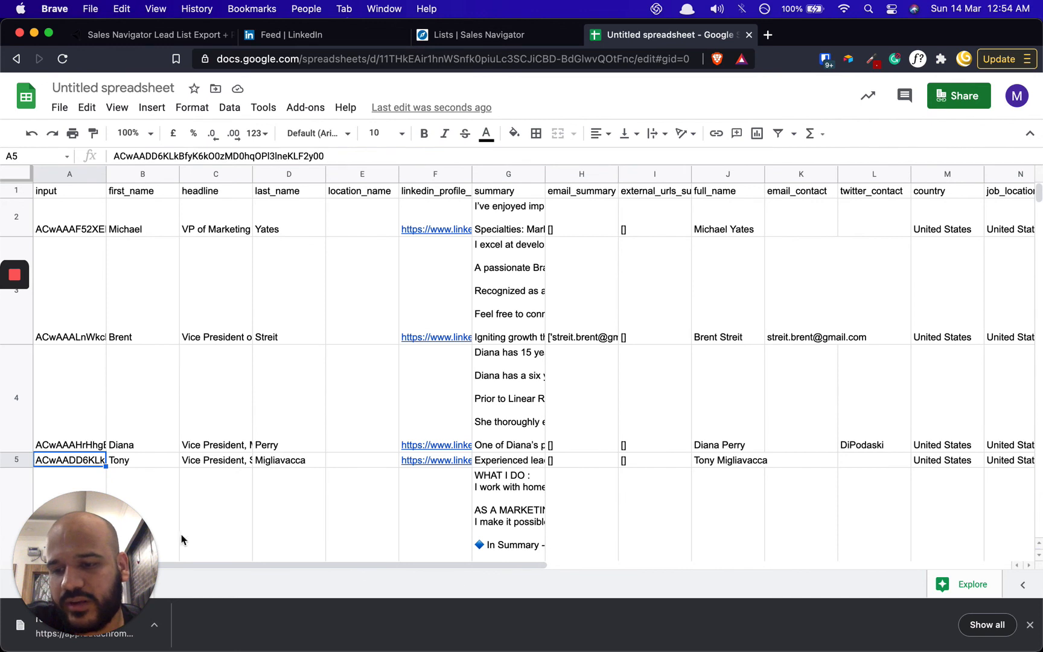
left_click_drag(121, 595, 1028, 632)
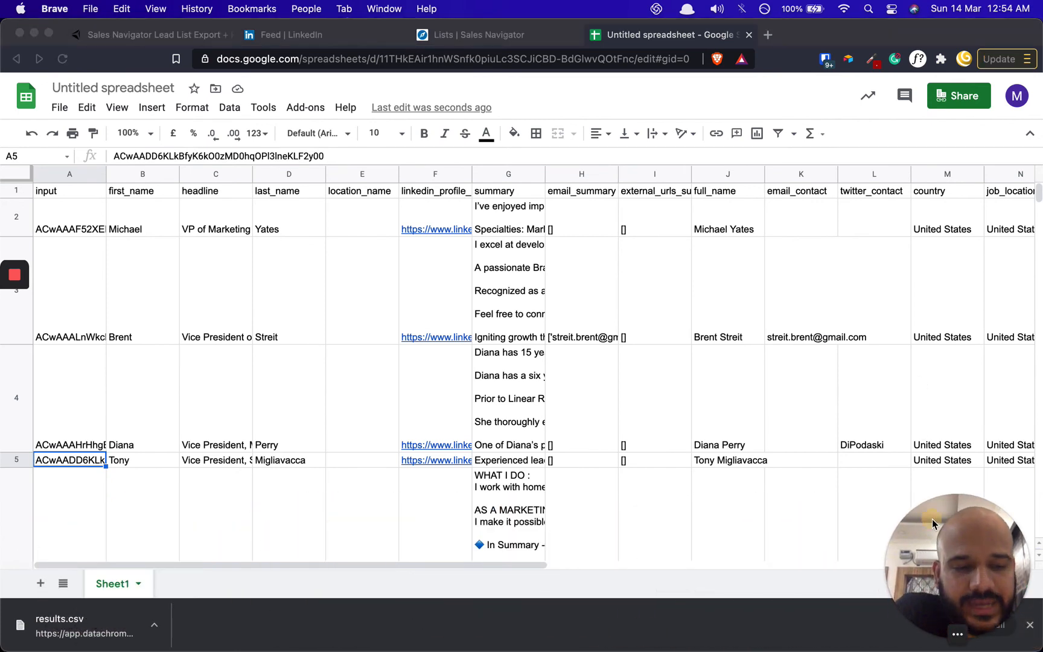
left_click(374, 330)
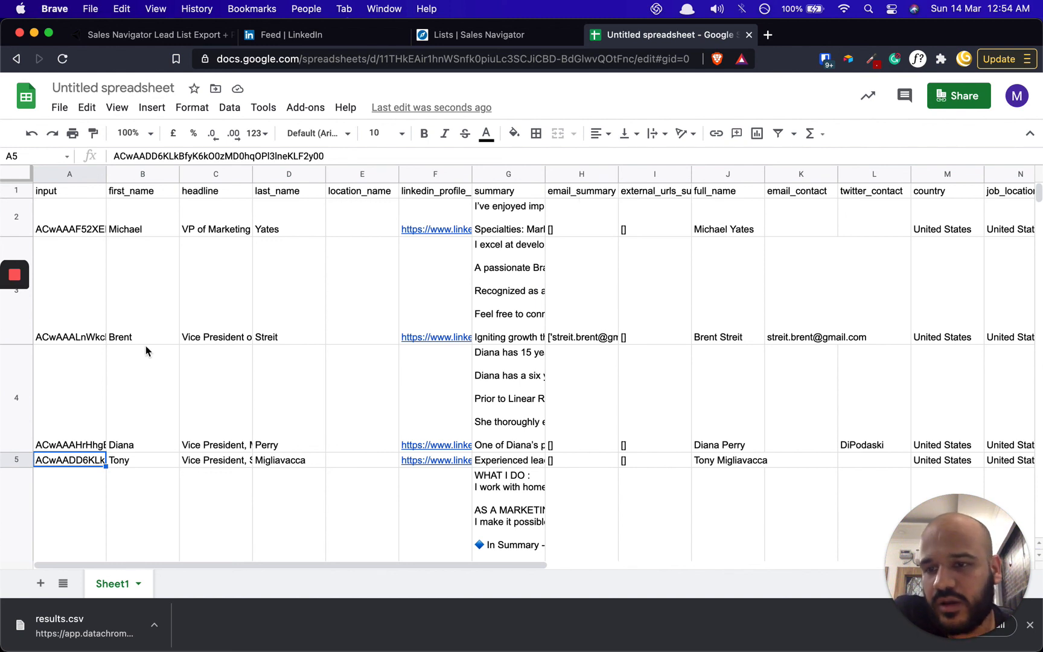
Check the first name and last name fields in row 3 and glance over the records below.
left_click(170, 327)
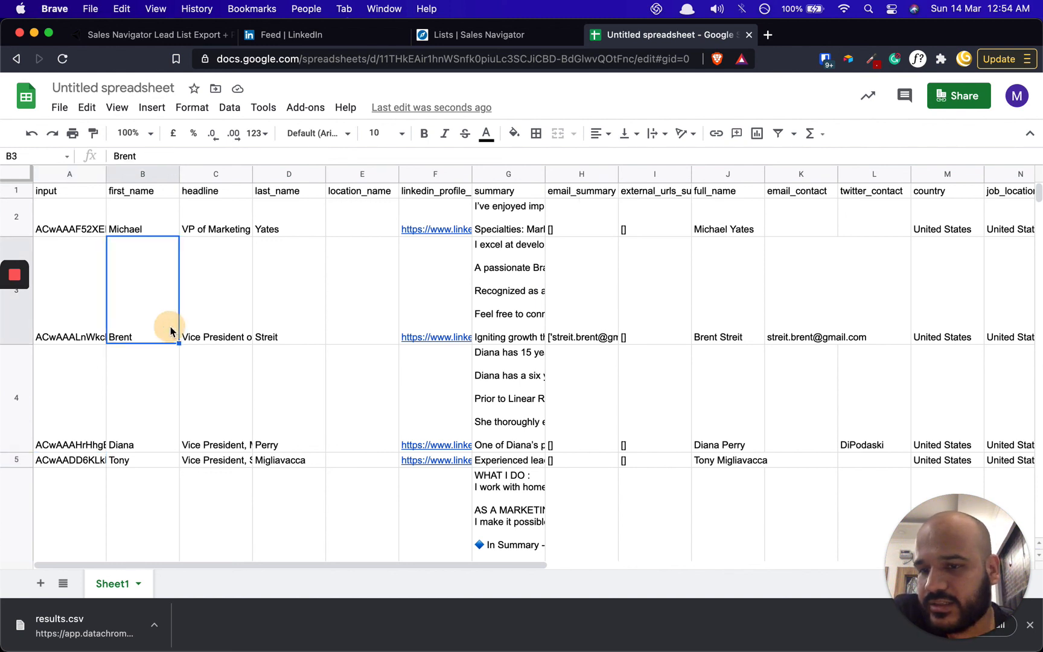
left_click(303, 289)
scroll(480, 426, "down", 5)
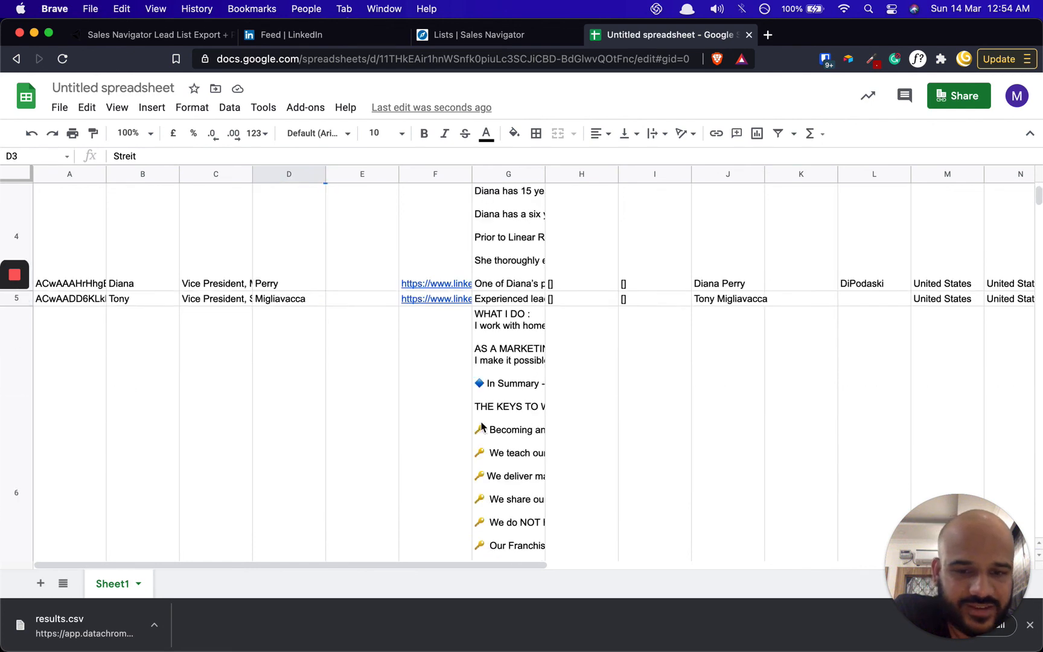
scroll(482, 426, "up", 5)
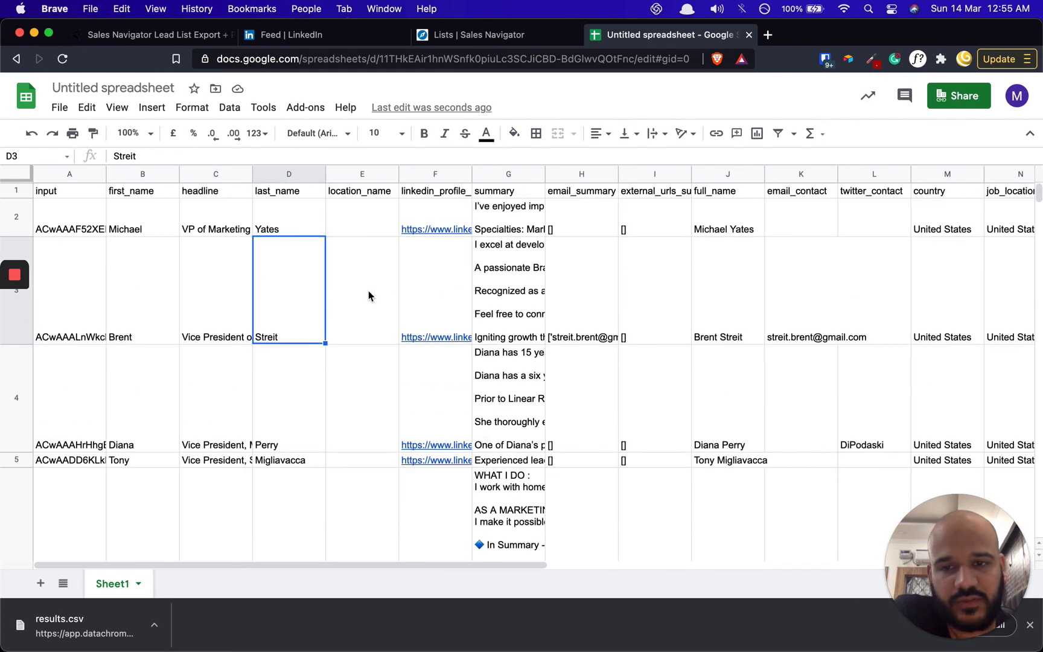
left_click(170, 301)
left_click(294, 287)
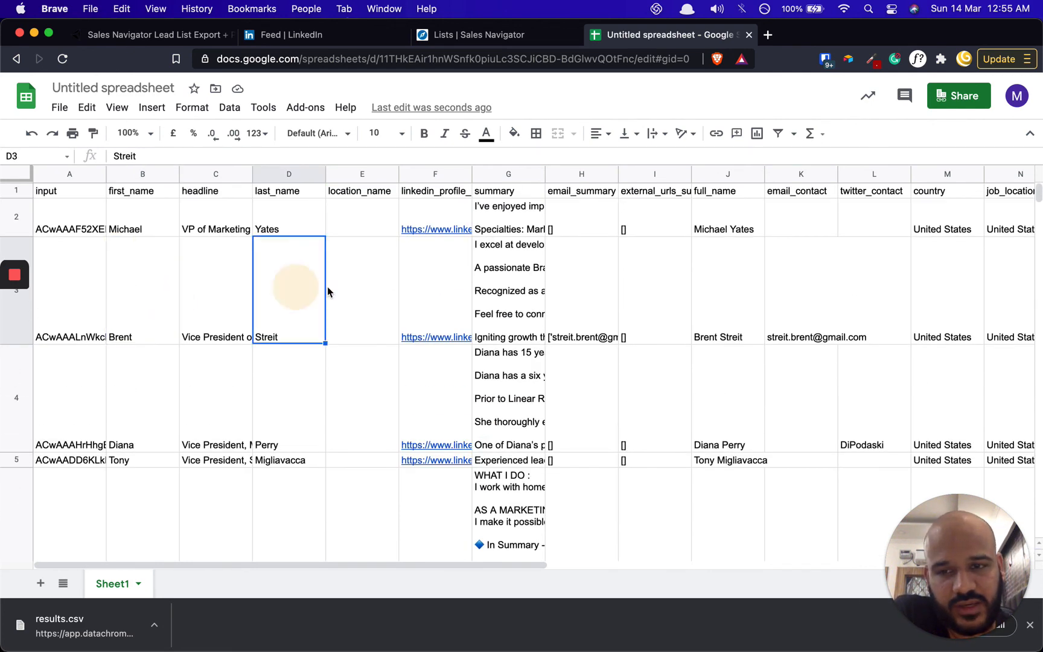
Examine the summary, last name, input and external URLs fields in row 3.
left_click(522, 282)
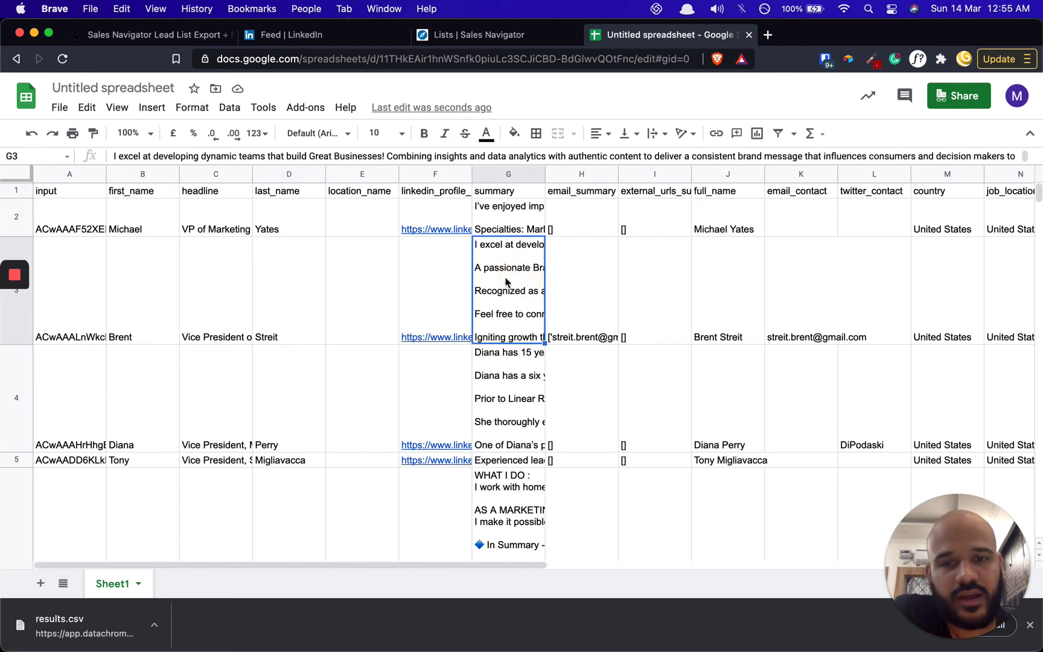
left_click(288, 299)
left_click(88, 320)
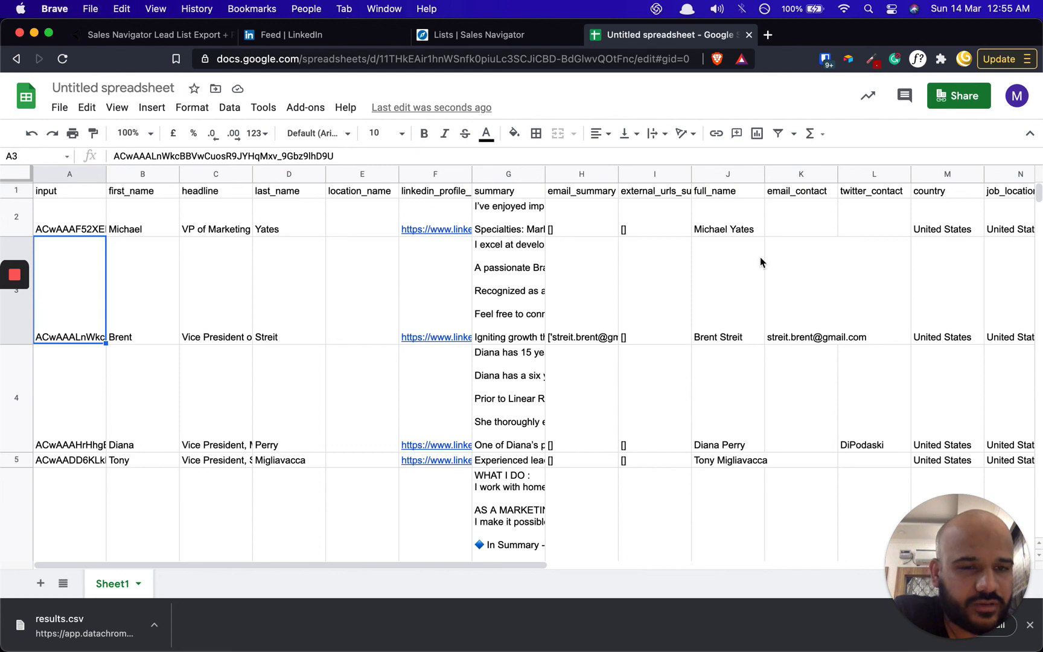
left_click(643, 315)
scroll(642, 313, "right", 3)
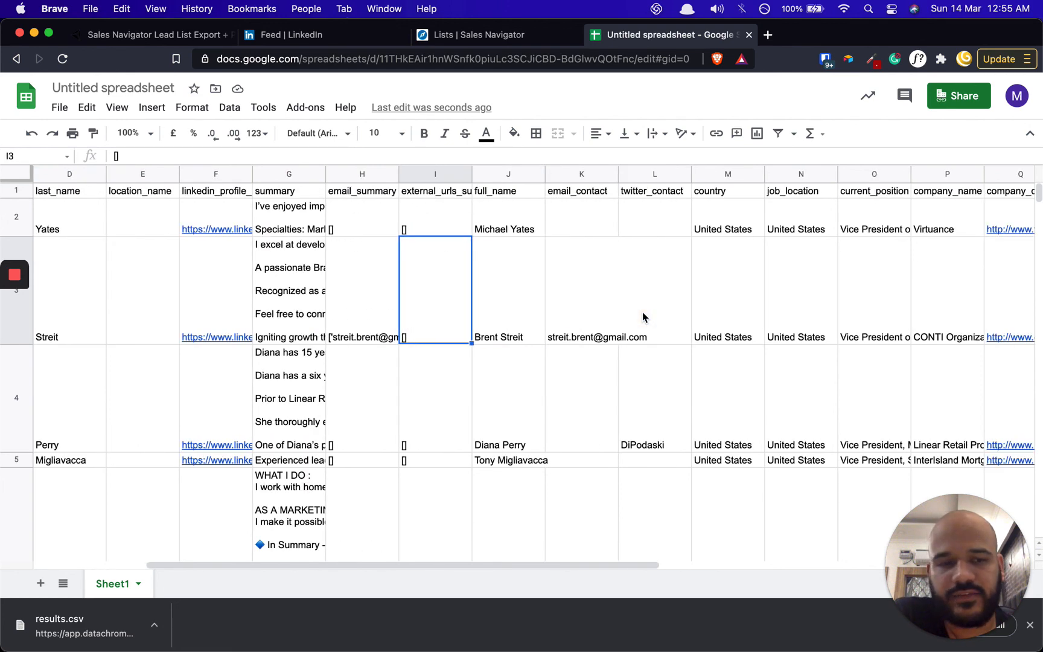